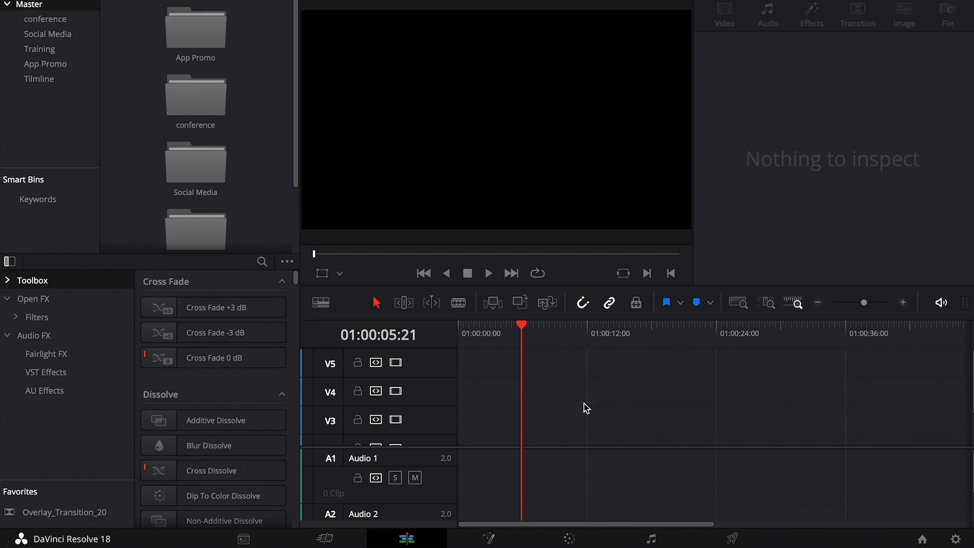
Browse the Flat, Camera and Overlay categories of the Toko video transitions in the effects toolbox
left_click(7, 280)
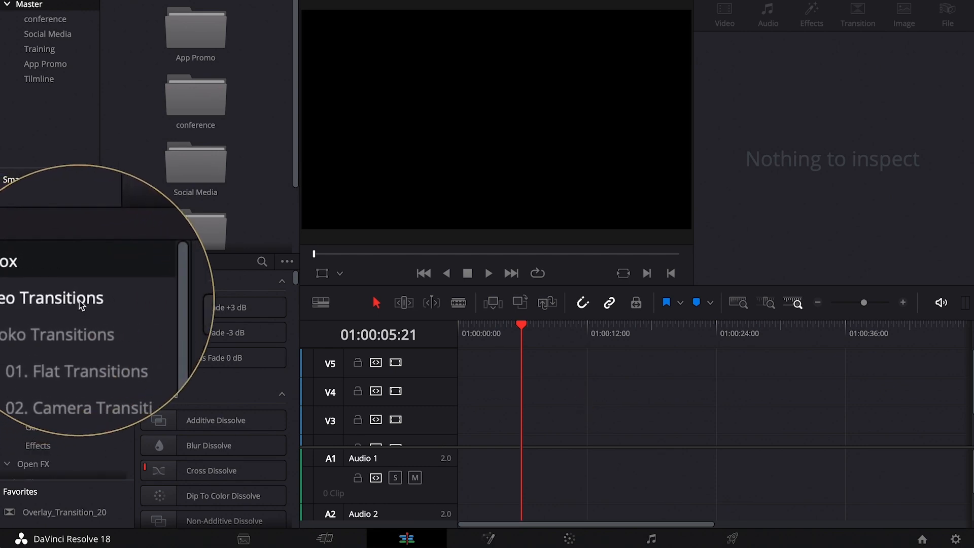
left_click(65, 336)
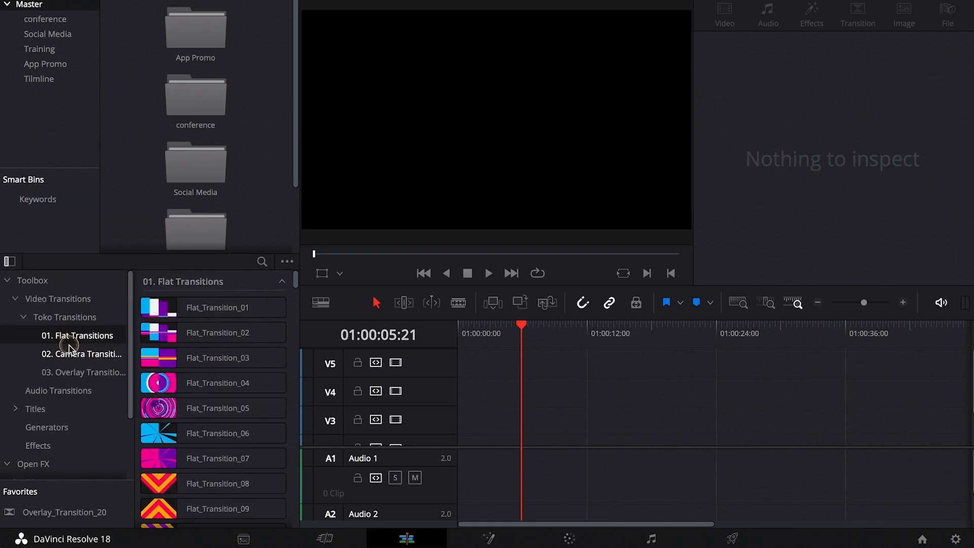
left_click(63, 362)
left_click(64, 369)
left_click(24, 317)
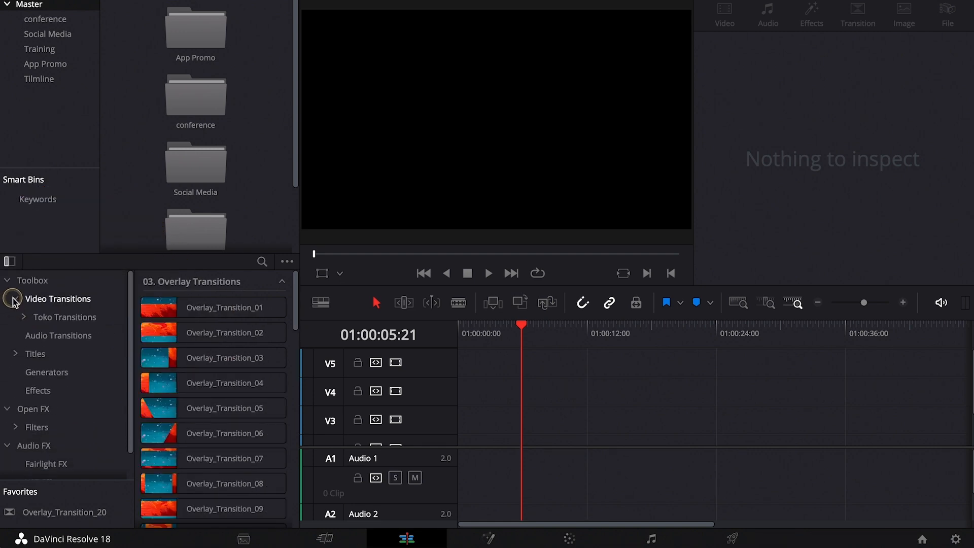
Browse the Toko Graphics 4.0 title categories, including the subcategories of Shape Elements
left_click(15, 354)
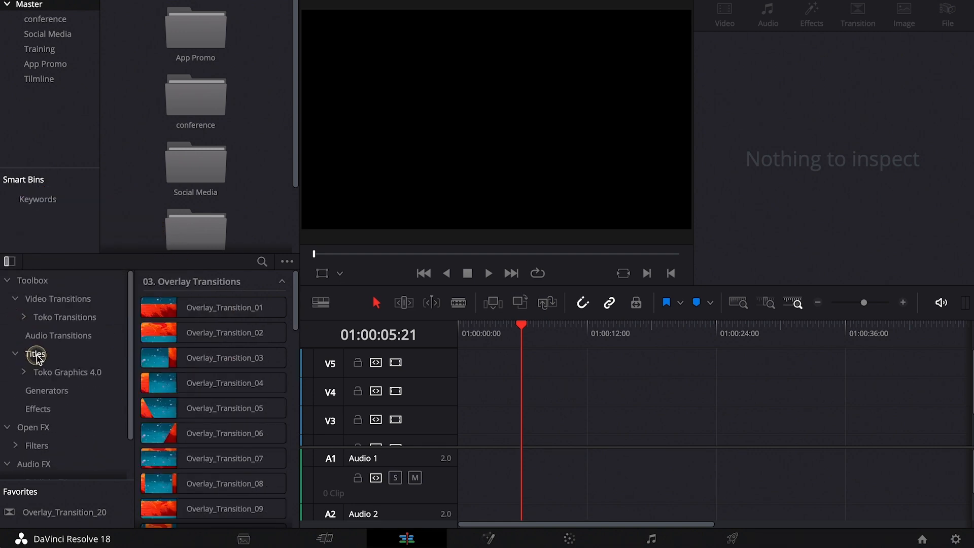
left_click(68, 376)
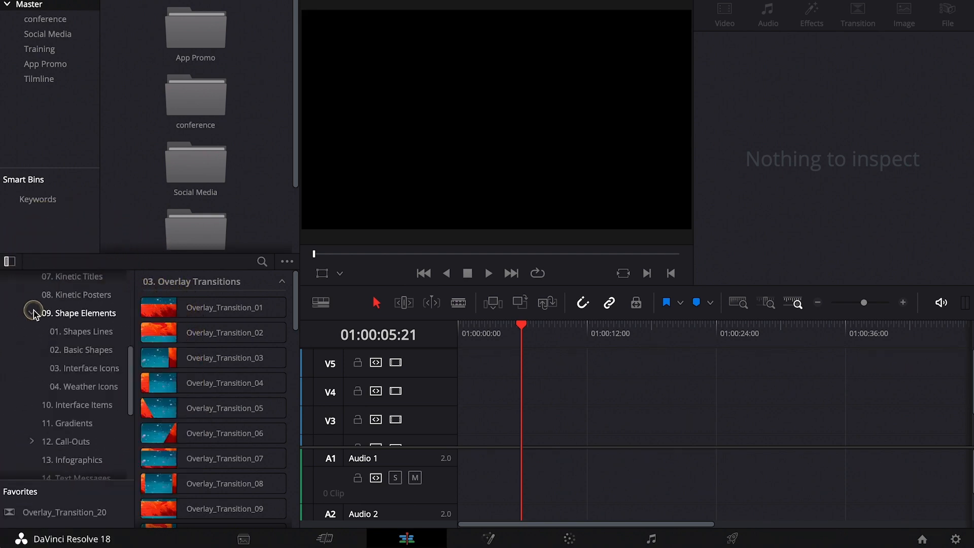
left_click(37, 315)
scroll(51, 323, "up", 8)
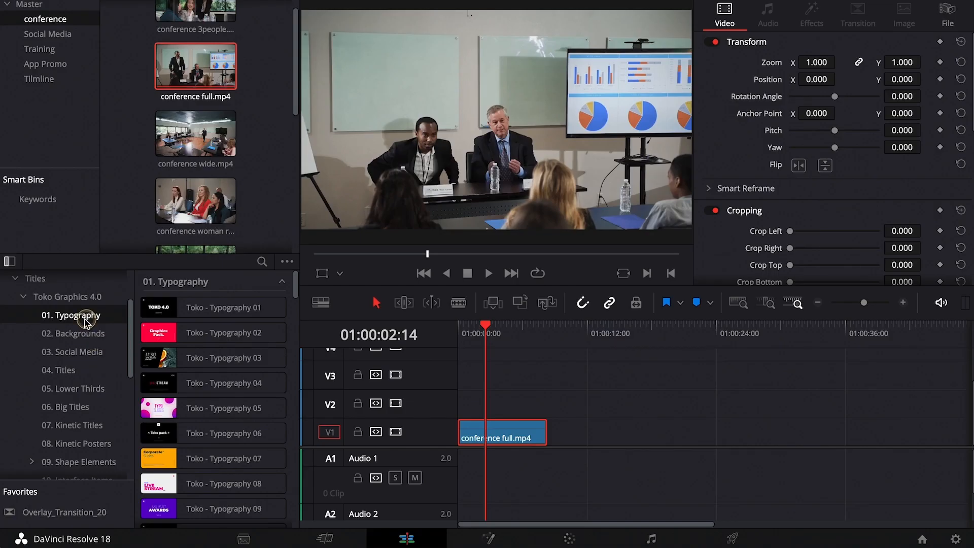
Show the Typography titles of Toko Graphics 4.0 and preview Typography 01, 04 and 06
left_click(77, 298)
left_click(76, 315)
left_click(147, 309)
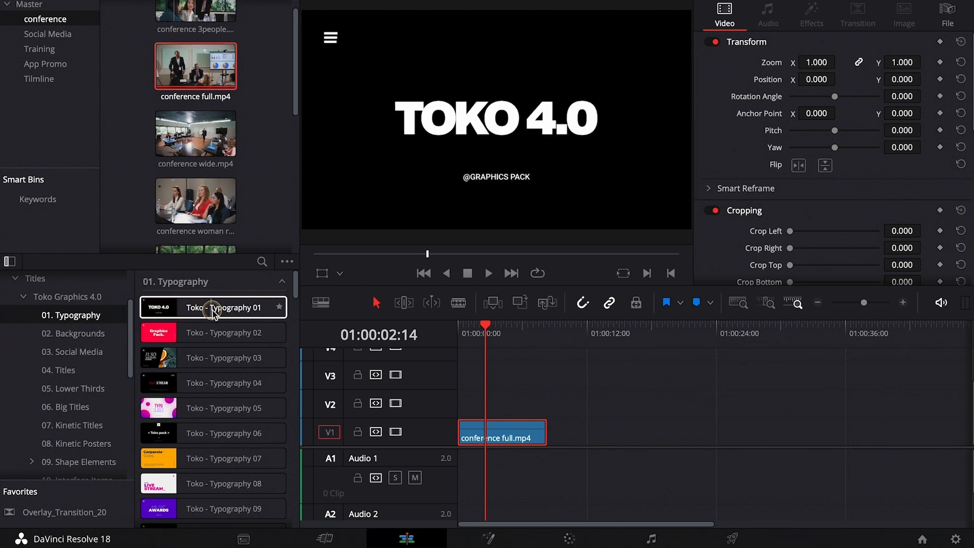
left_click(154, 383)
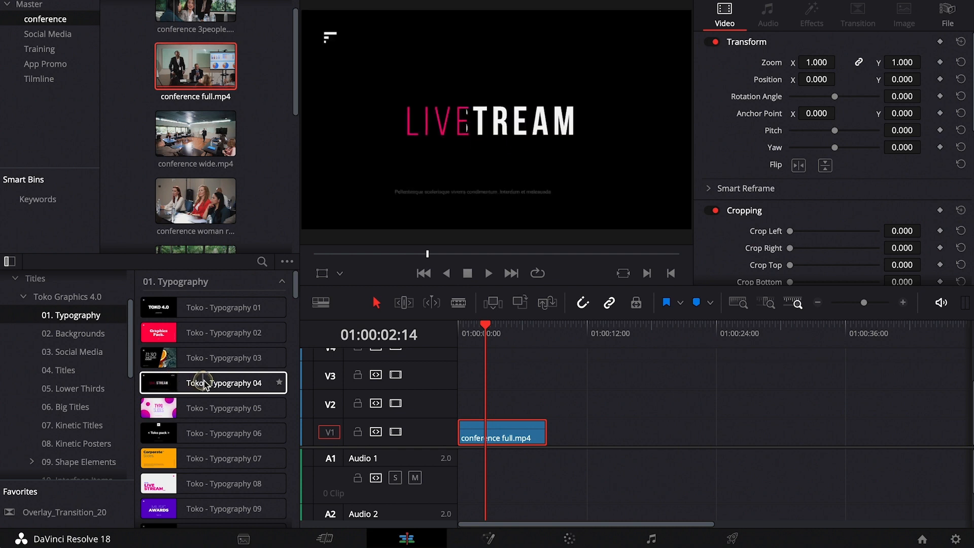
left_click(147, 435)
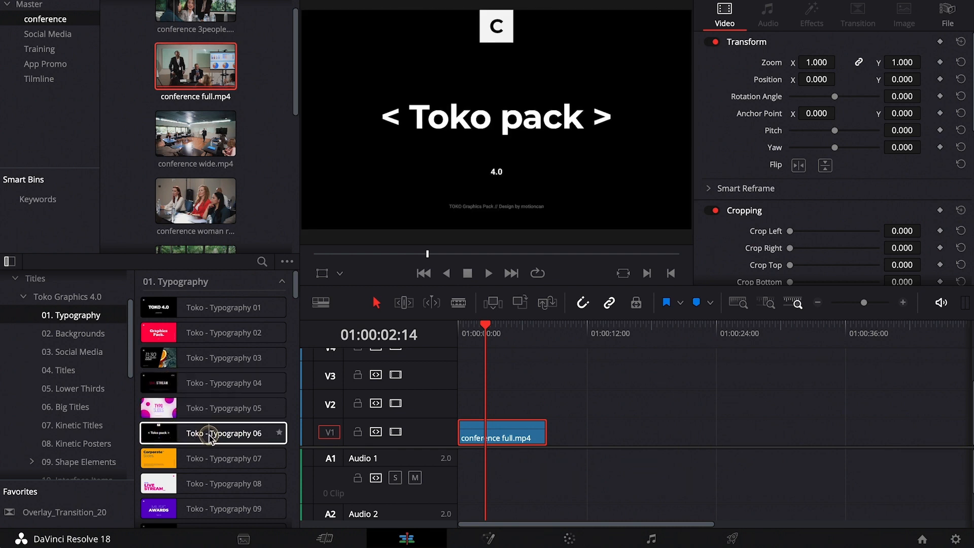
Place the Toko - Typography 07 title on track V2 above the conference clip and play it back
scroll(147, 435, "down", 1)
left_click(178, 428)
left_click_drag(179, 427, 480, 406)
key("space")
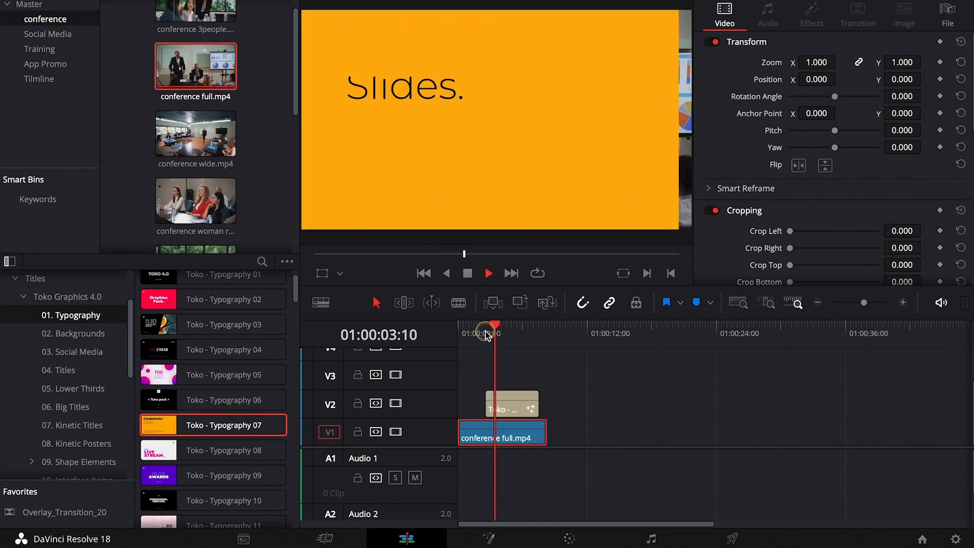
key("space")
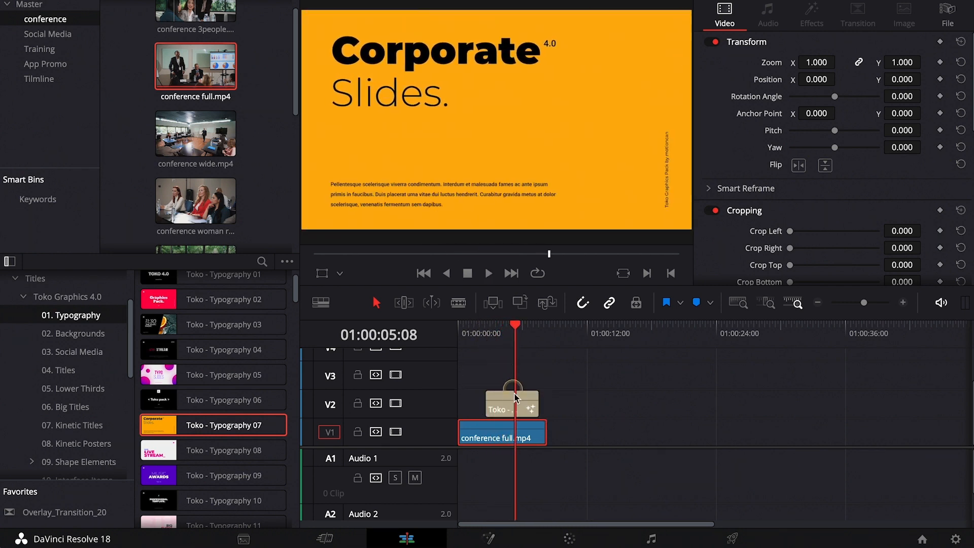
Replace the first text line of the Typography 07 title with "Conference"
left_click(514, 395)
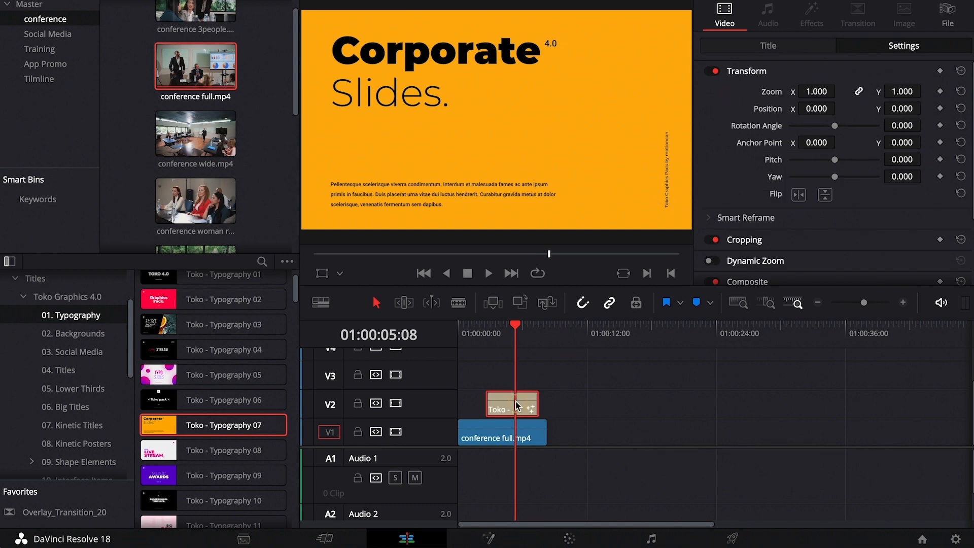
left_click(771, 48)
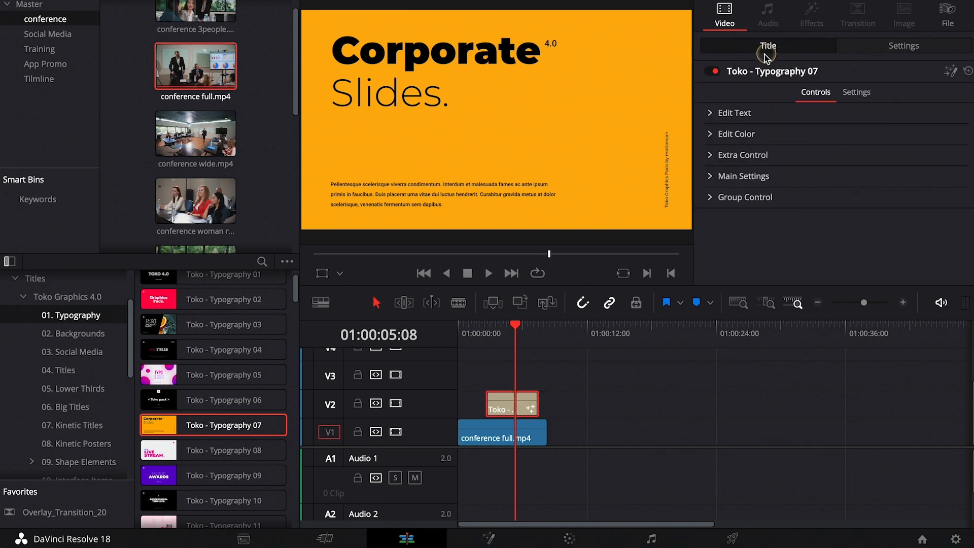
left_click(708, 113)
left_click_drag(769, 133, 698, 132)
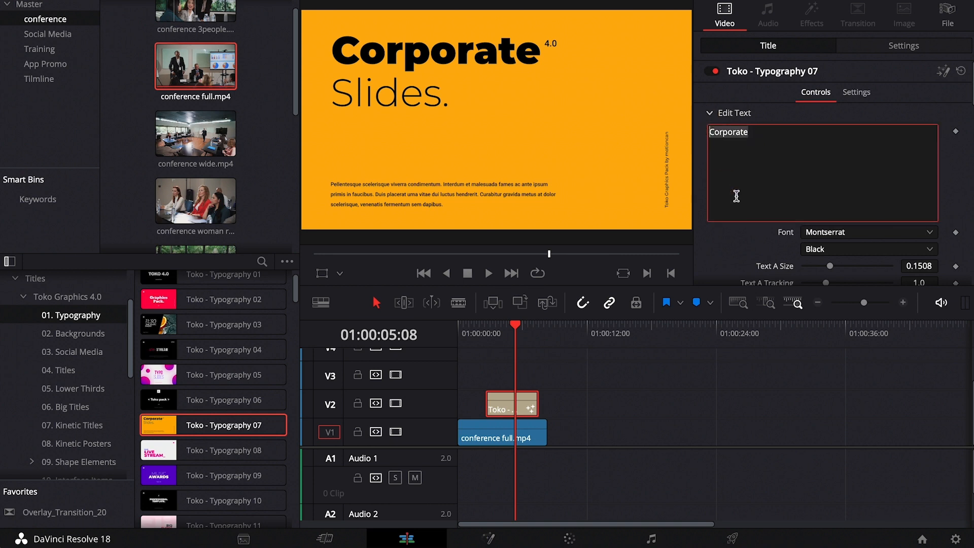
type("Conferenc")
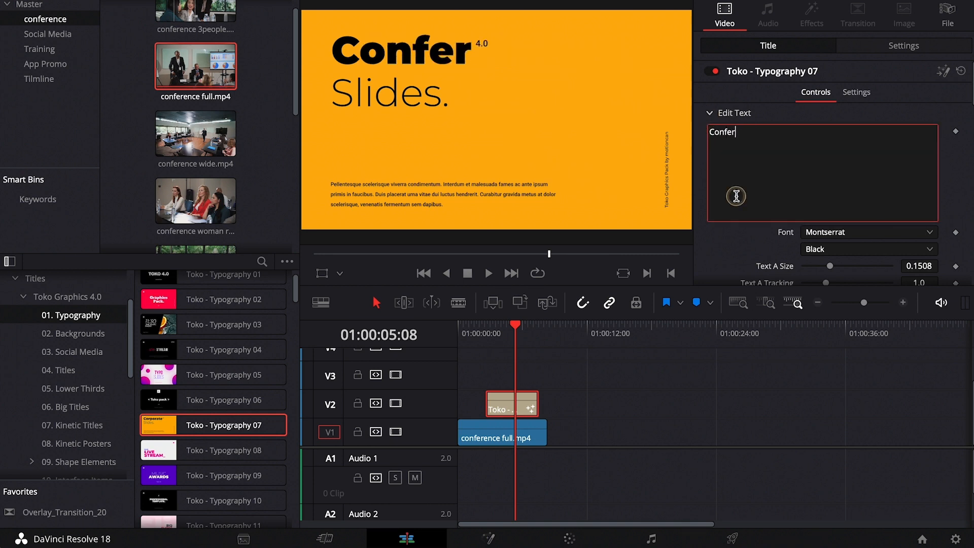
Replace the second text line of the Typography 07 title with "2023"
scroll(736, 198, "down", 3)
left_click_drag(734, 207, 699, 208)
type("2023")
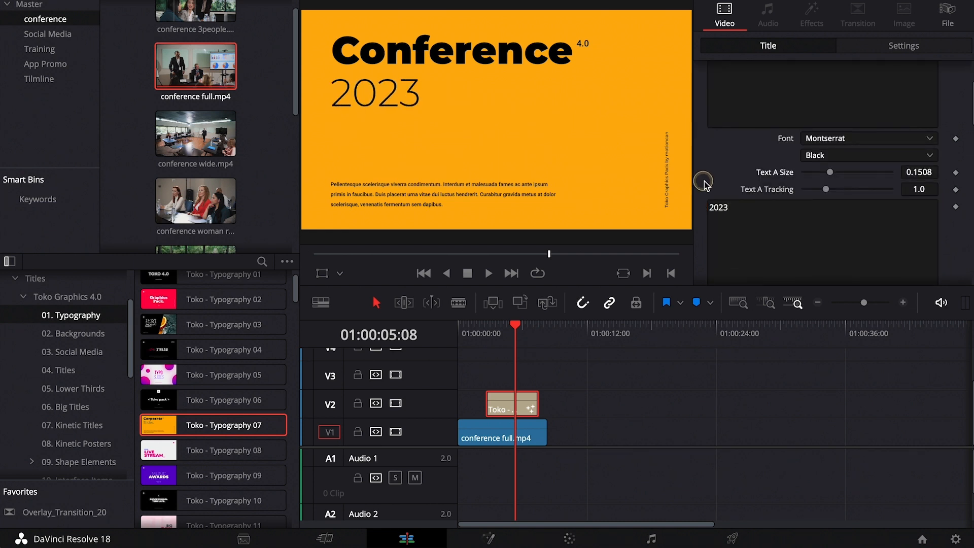
Replace the title's paragraph text with "BANDI CORPORATION" and increase its size to about 0.0512
scroll(699, 187, "down", 5)
left_click_drag(914, 225, 784, 185)
key("BackSpace")
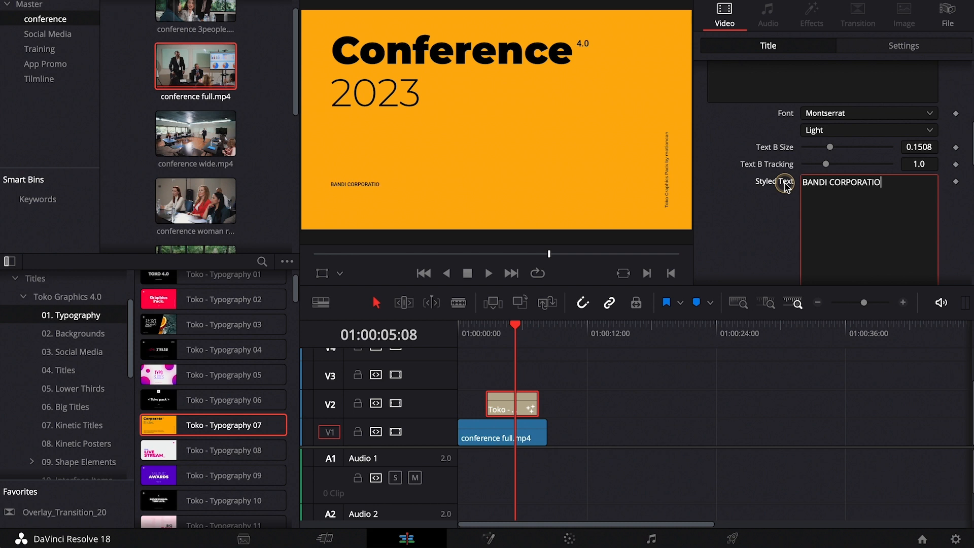
scroll(791, 203, "down", 3)
left_click_drag(808, 224, 814, 223)
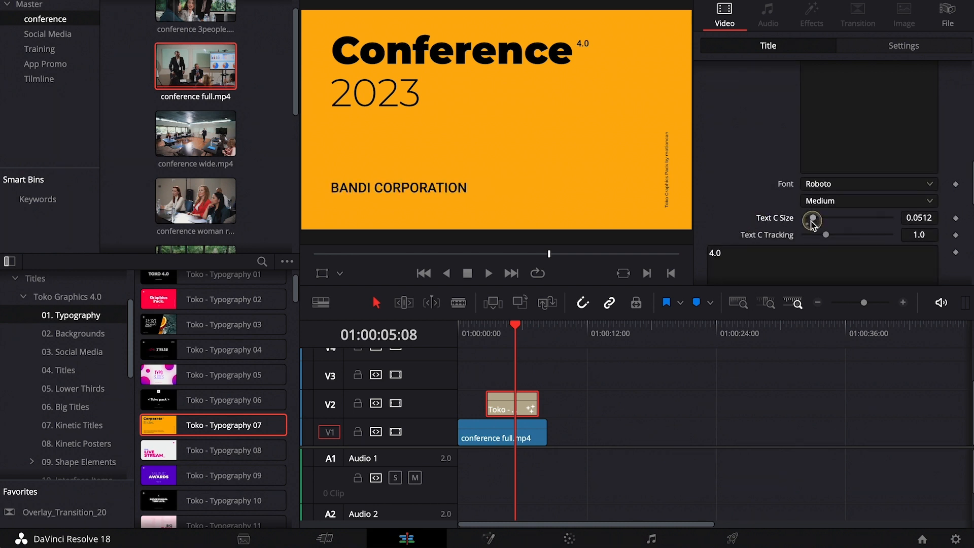
Change the Typography 07 title's background color to the purple palette swatch
scroll(715, 215, "down", 5)
scroll(708, 220, "down", 1)
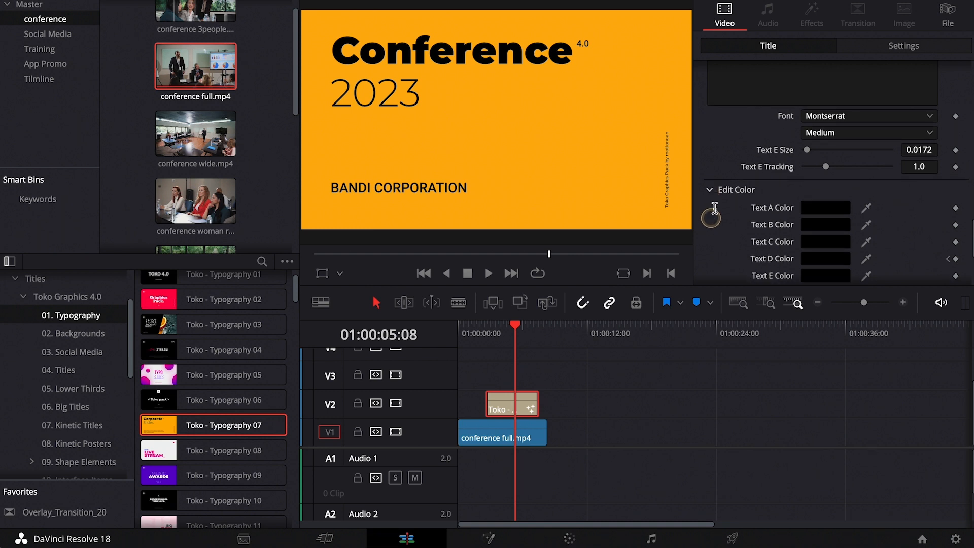
scroll(716, 203, "down", 6)
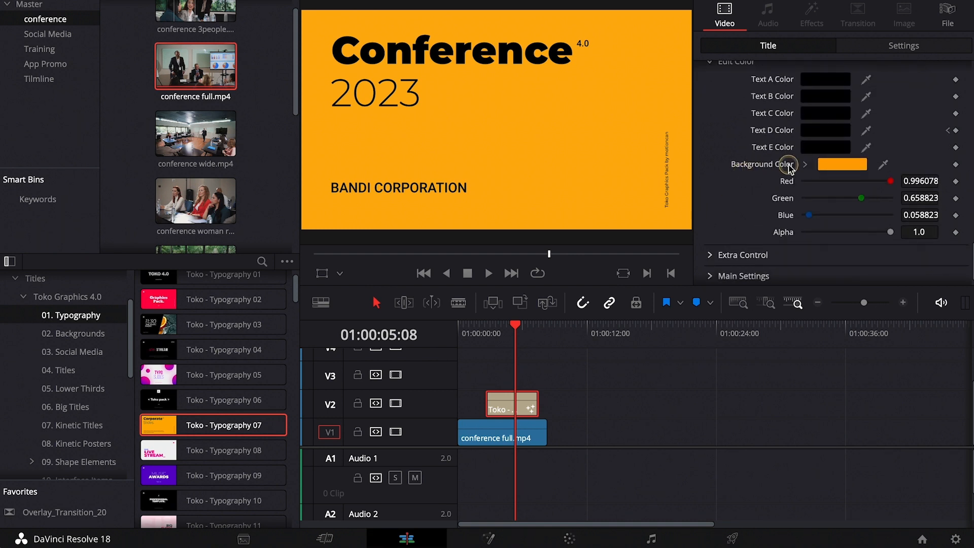
left_click(841, 165)
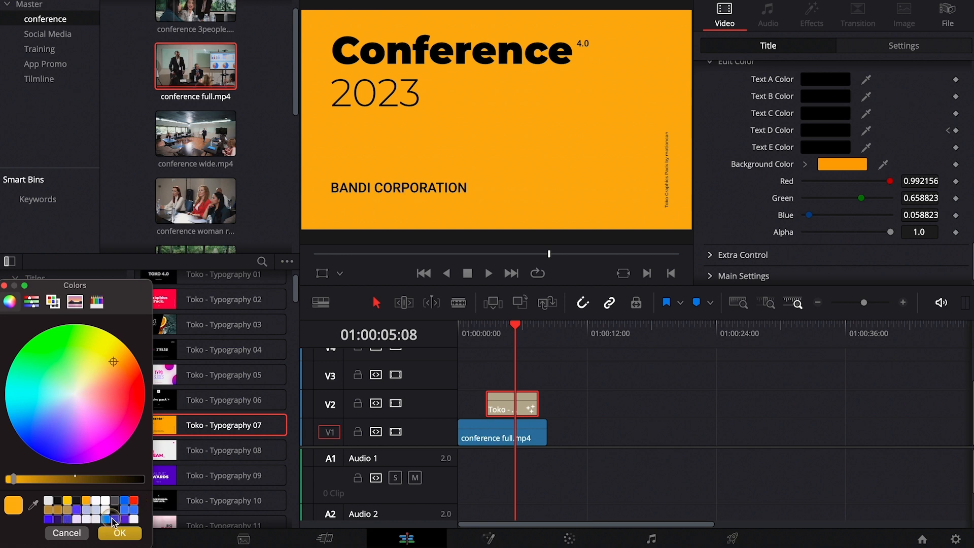
left_click(124, 520)
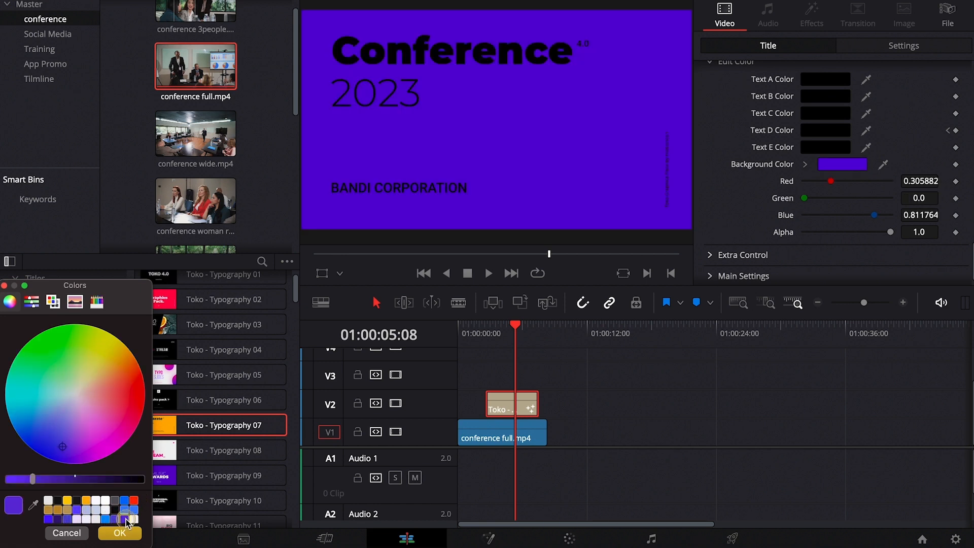
left_click(116, 533)
Set the title's Text A color to white and store that white as a swatch in the color palette
scroll(791, 140, "up", 3)
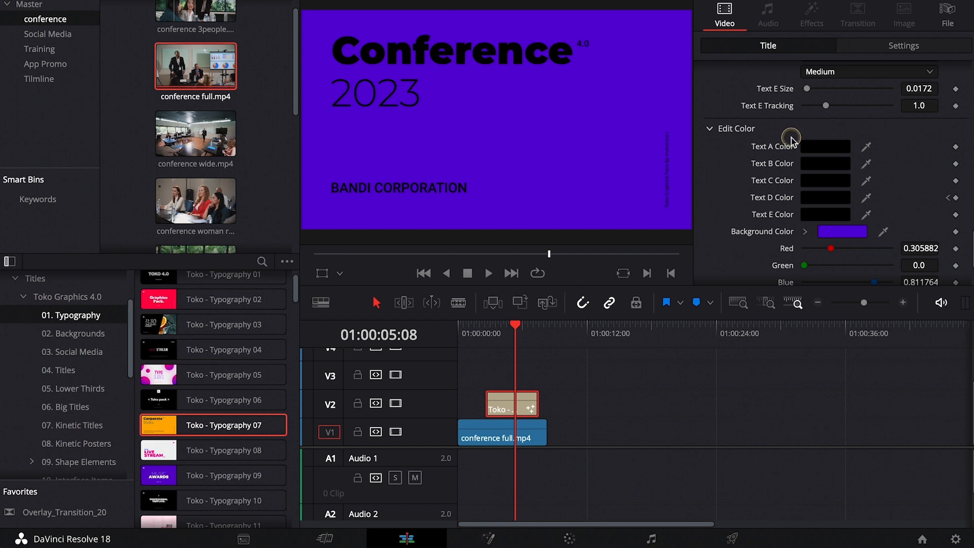
left_click(821, 150)
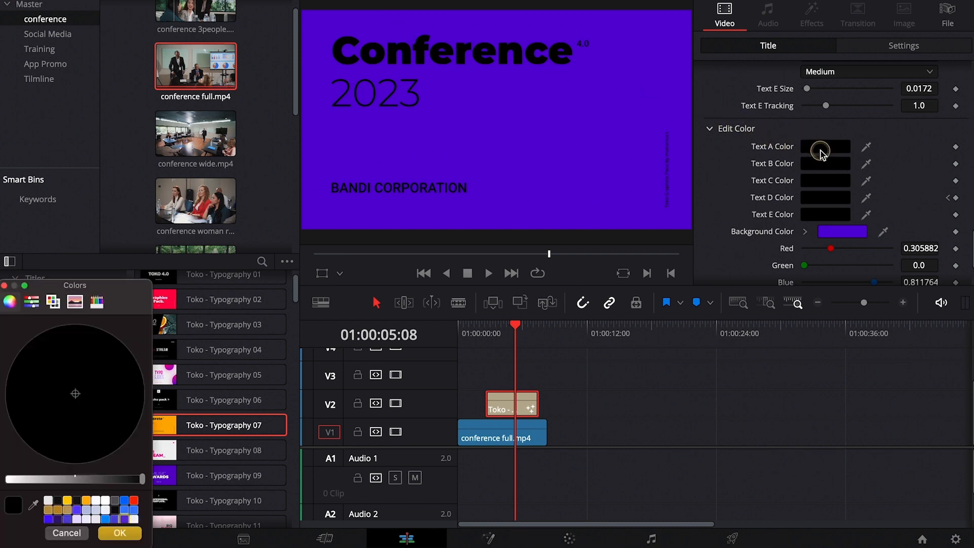
left_click(48, 501)
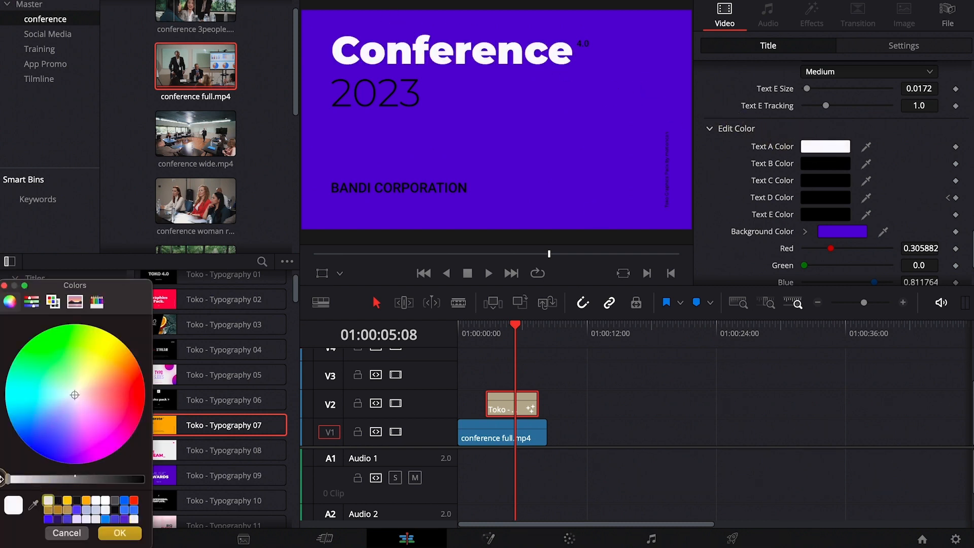
left_click_drag(19, 503, 48, 521)
left_click(119, 533)
Change the title's Text B and Text C colors to white
left_click(825, 163)
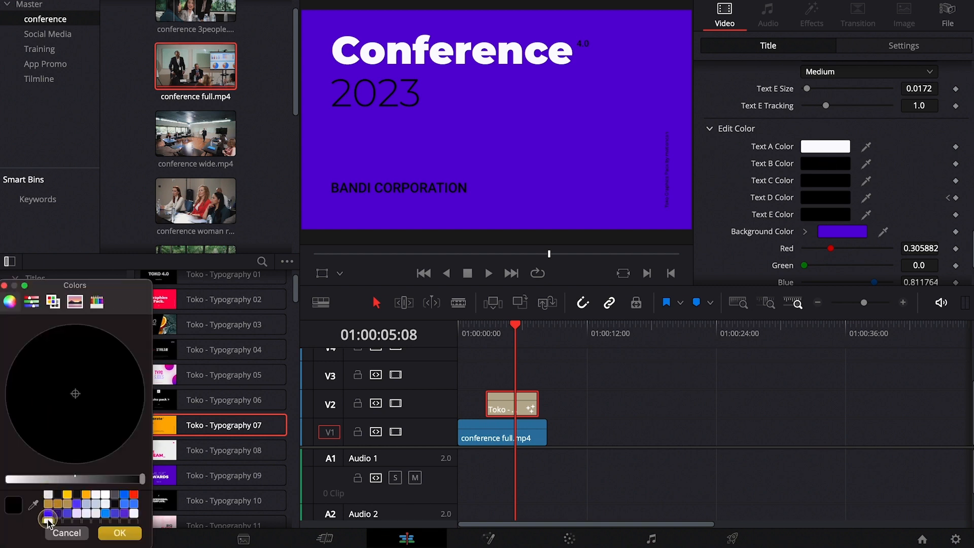
left_click(48, 520)
left_click(119, 533)
left_click(826, 180)
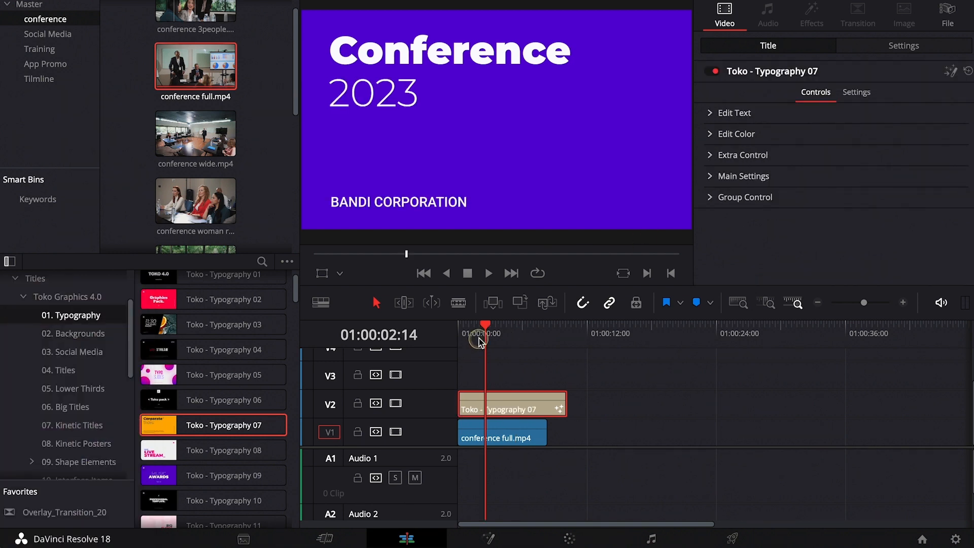
Play back the customized Conference 2023 title from the start of the timeline
left_click_drag(479, 338, 386, 339)
key("space")
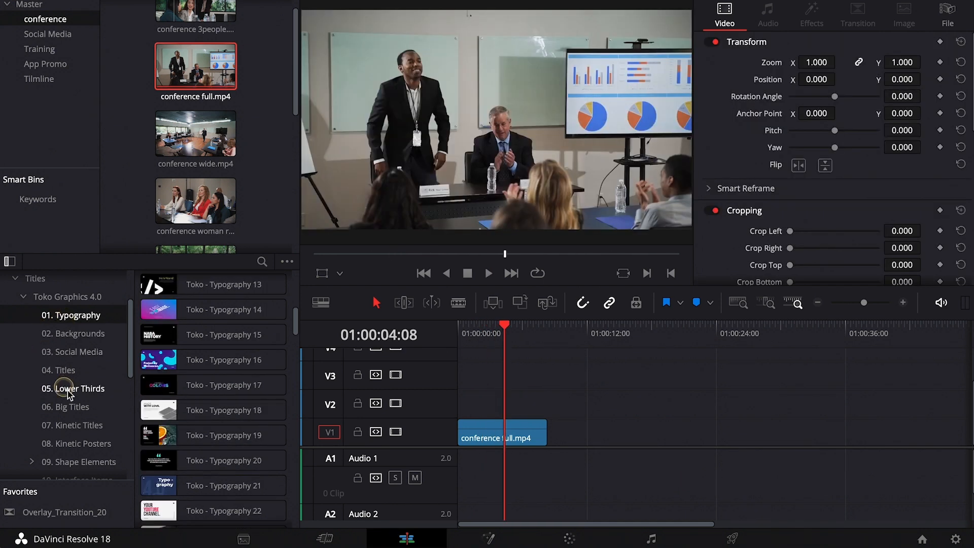
Add the Toko - Big Title 19 from Big Titles to the start of track V2 above the conference clip
left_click(73, 406)
scroll(163, 381, "down", 5)
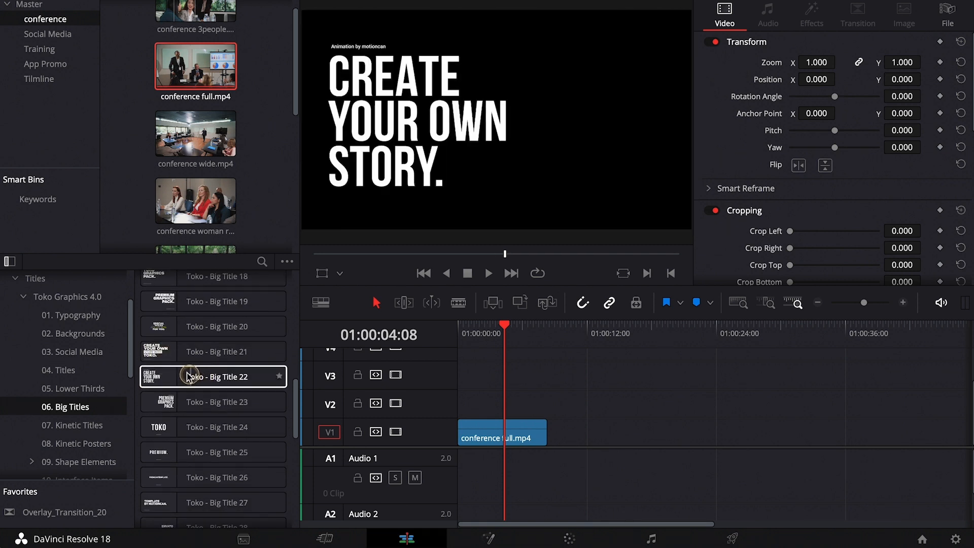
left_click_drag(152, 306, 474, 405)
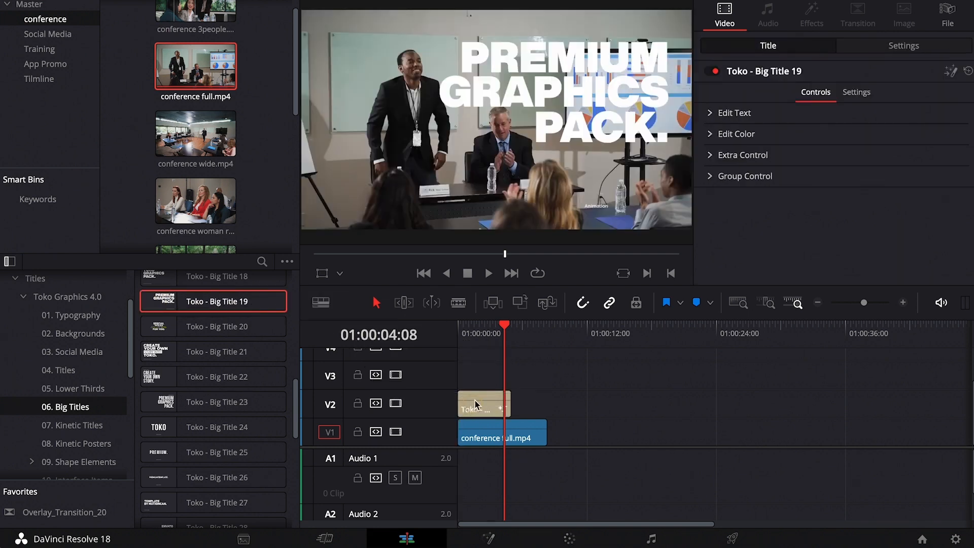
Set the playhead to 01:00:02:00 and move the Big Title 19 clip up to track V3
left_click(479, 335)
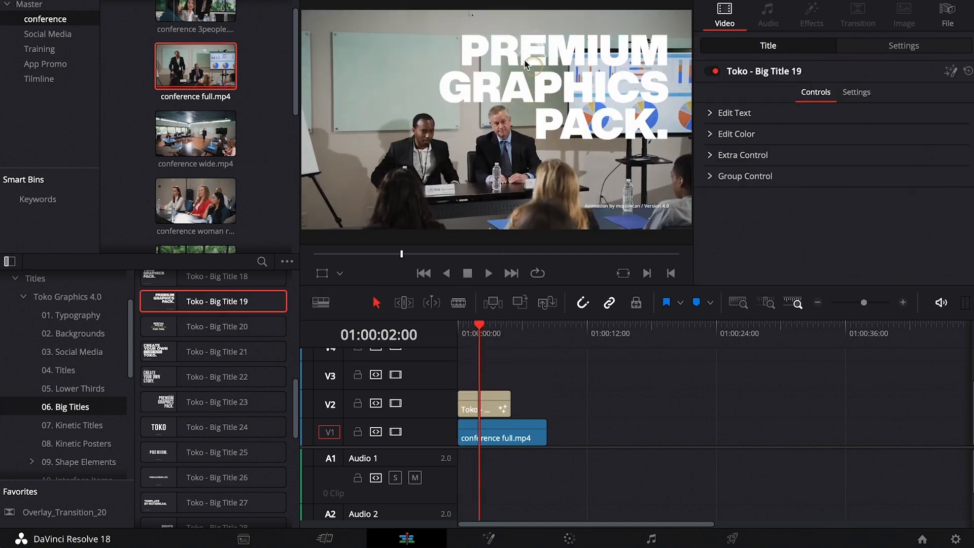
left_click(371, 45)
left_click_drag(491, 398, 489, 379)
Search the toolbox for "soli" and place the Solid Color generator on V2 between the title and the conference clip
scroll(29, 330, "up", 1)
scroll(29, 327, "up", 3)
left_click(33, 279)
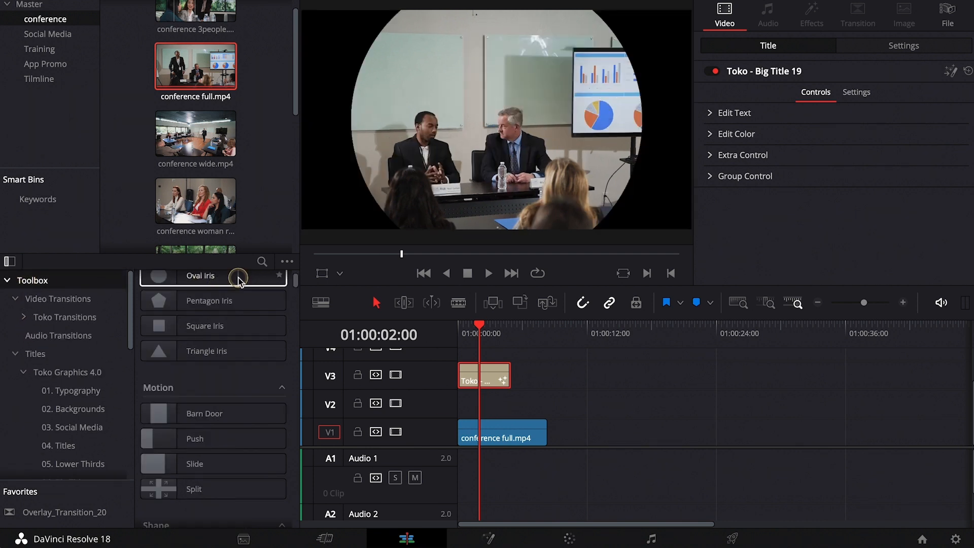
left_click(261, 262)
type("soli")
left_click_drag(213, 342, 476, 405)
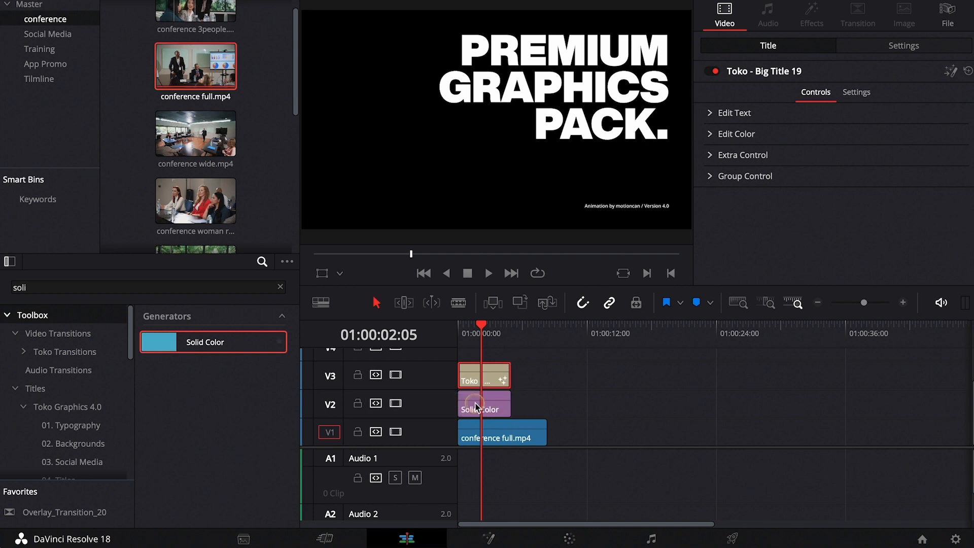
Lower the opacity of the Solid Color clip on V2 to form a semi-transparent dark layer over the footage
left_click(477, 405)
left_click(902, 46)
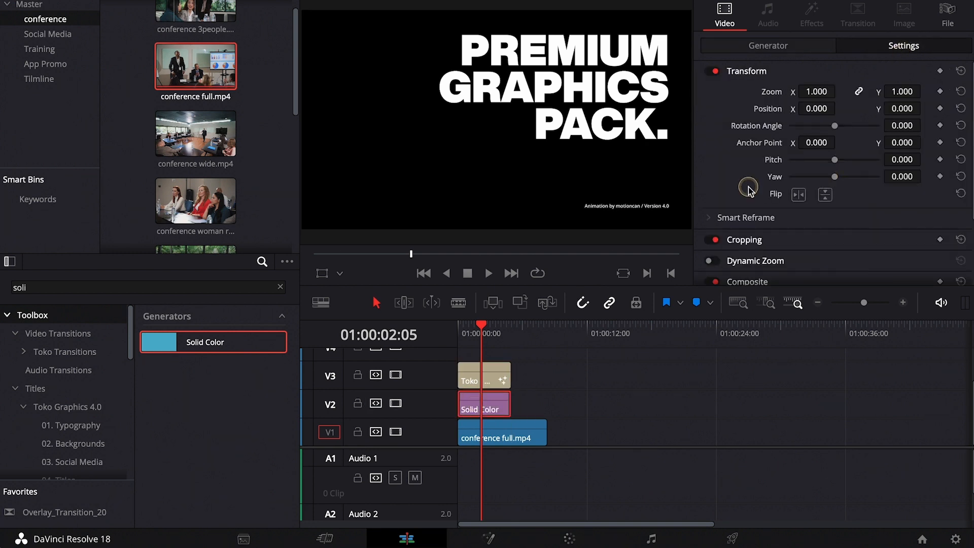
scroll(748, 187, "down", 3)
left_click_drag(871, 228, 831, 234)
Set the second and third lines of the Big Title 19 text to MARKETING and CONFERENCE
type("MARKETING")
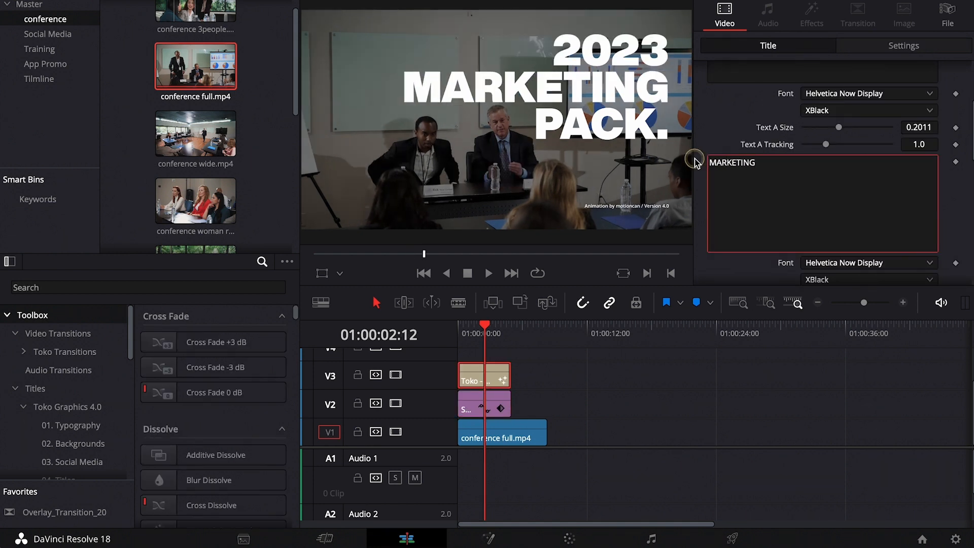
scroll(707, 174, "down", 3)
left_click_drag(731, 238, 708, 239)
type("CONFERENCE")
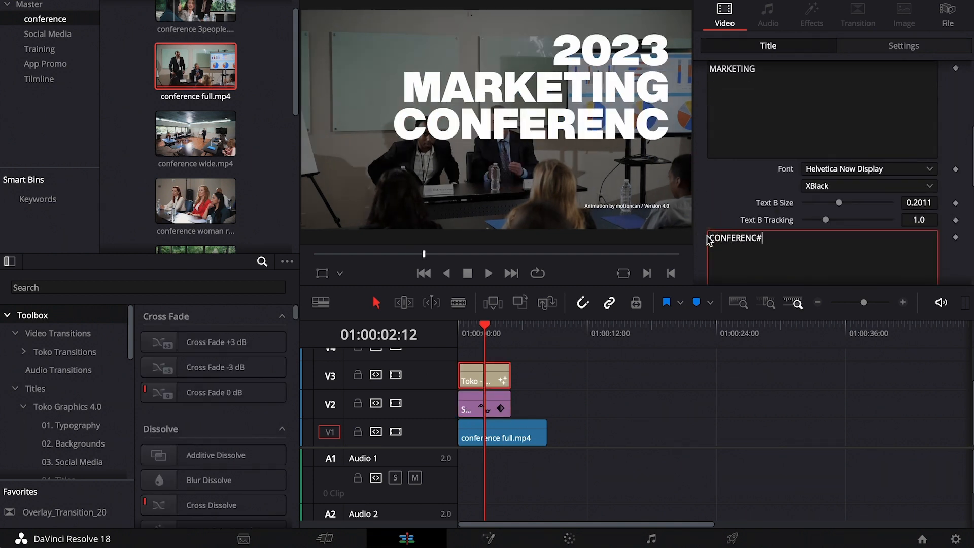
scroll(710, 244, "down", 3)
scroll(704, 245, "up", 5)
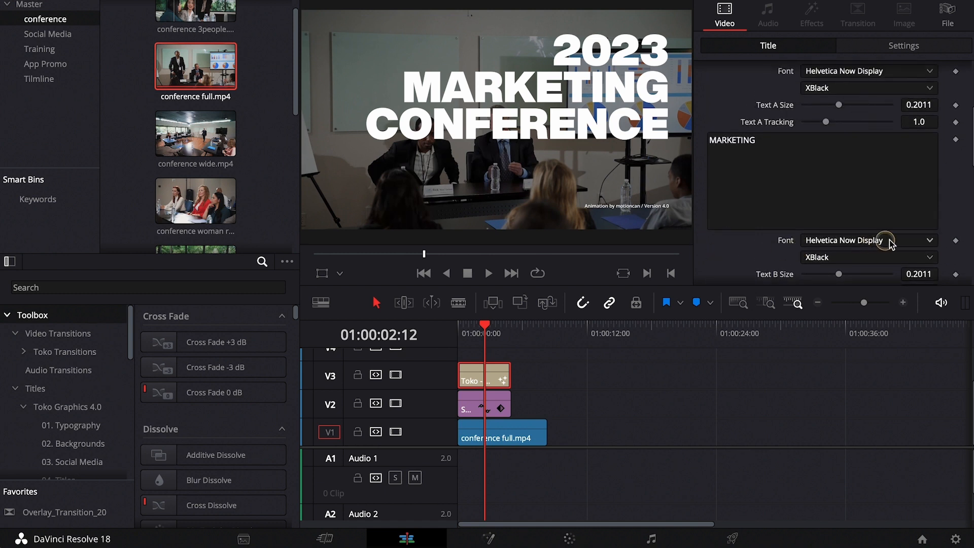
Try out other fonts for the title's MARKETING line and change it to a bold condensed typeface
left_click(929, 241)
key("Up")
key("Up")
key("Up")
key("Up")
key("Up")
key("Up")
key("Up")
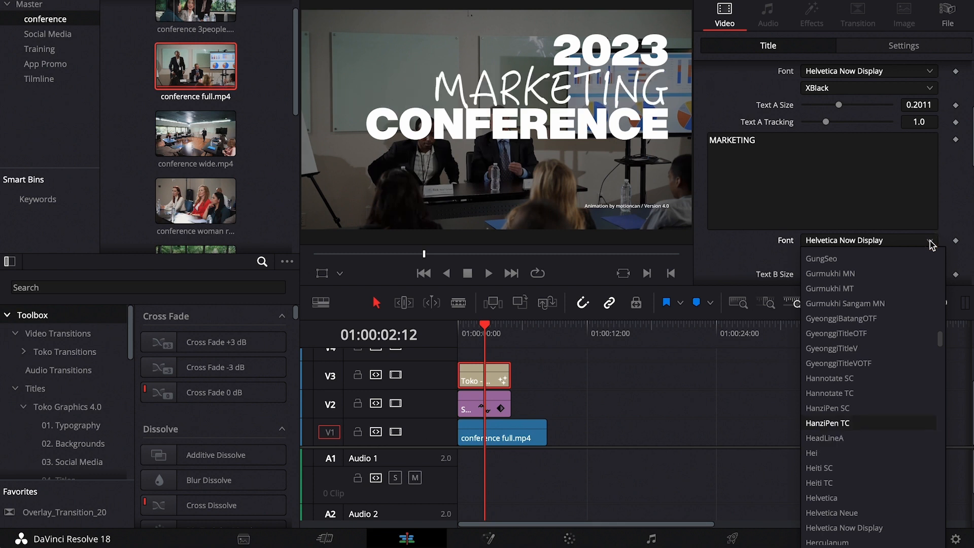
key("Down")
Change the Solid Color overlay on V2 to a saved blue swatch and play the title scene from the start
left_click(481, 396)
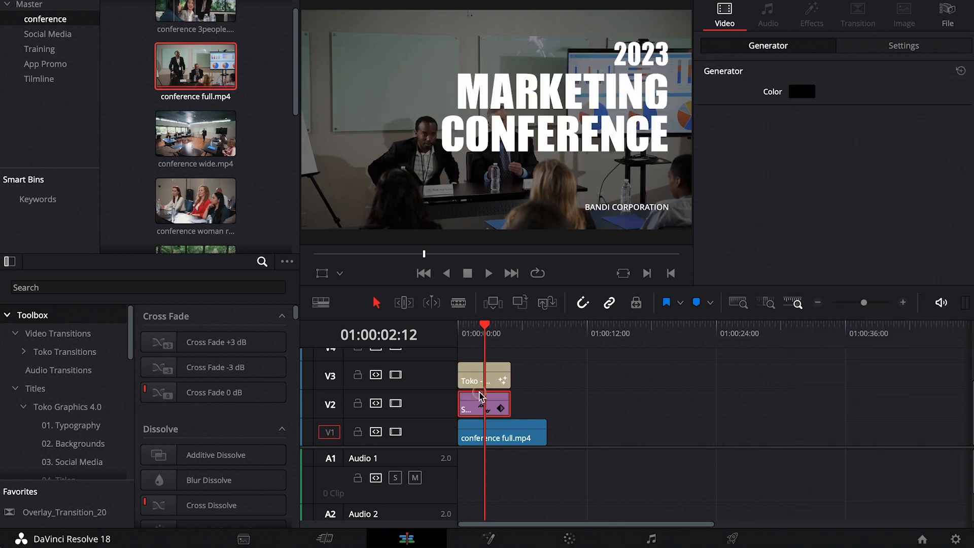
left_click(801, 93)
left_click(125, 513)
left_click(124, 495)
left_click(124, 514)
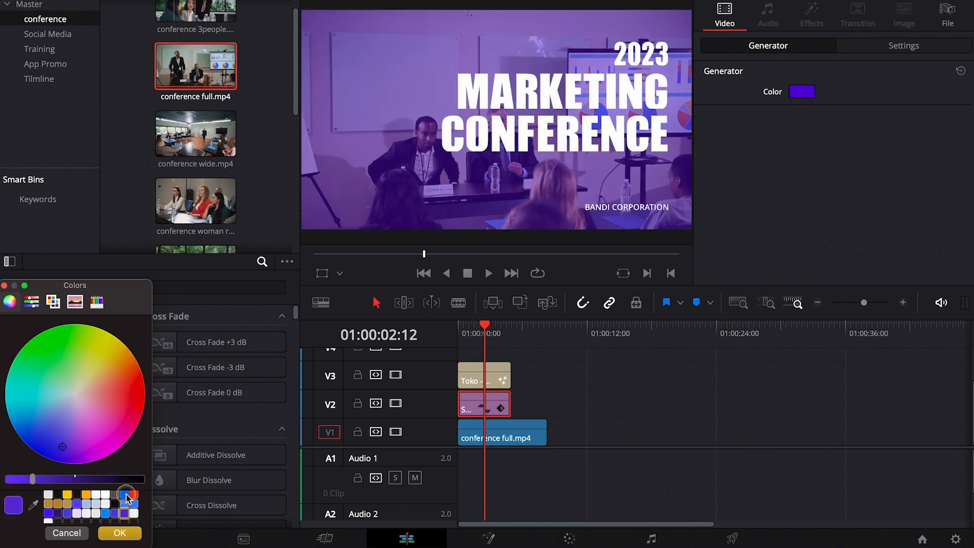
left_click(126, 495)
left_click(120, 533)
left_click(461, 331)
key("space")
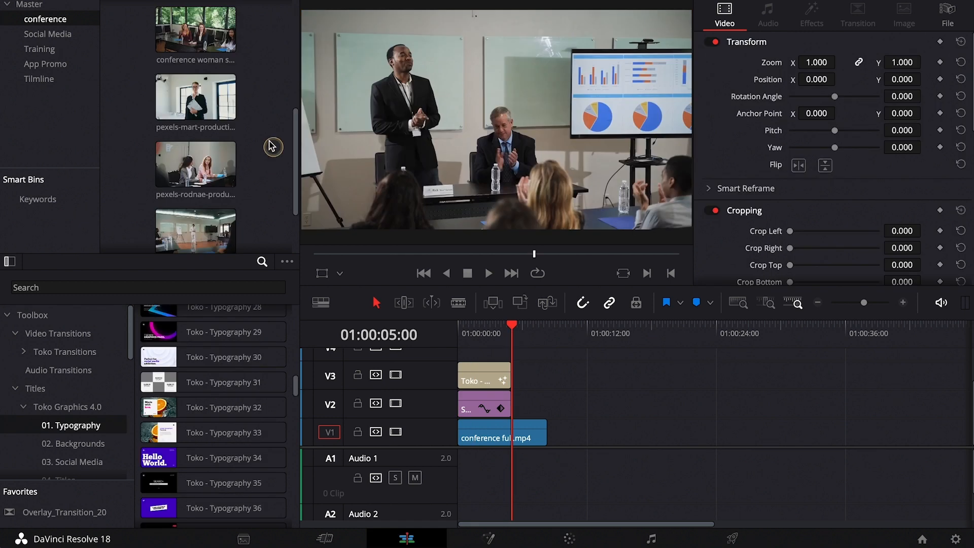
Place the pexels-mart clip on V1 after the conference clip and Toko - Typography 33 above it on V2
left_click_drag(196, 96, 539, 427)
left_click(543, 334)
left_click_drag(189, 437, 515, 410)
left_click(511, 329)
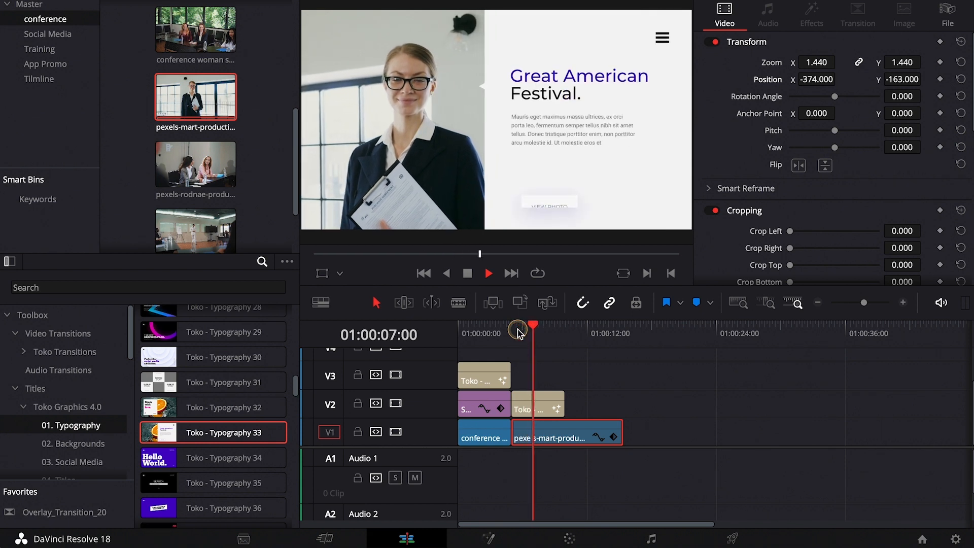
Change the headline to "20년 경력" plus the instructor's name line, and the body to "- 마케팅의 이해 저자", "- 비트메이커", "- 영상제작자 실무", "- 프리랜서 활동 중"
key("space")
mouse_move(527, 333)
left_mouse_down()
mouse_move(512, 331)
mouse_move(533, 329)
left_mouse_up()
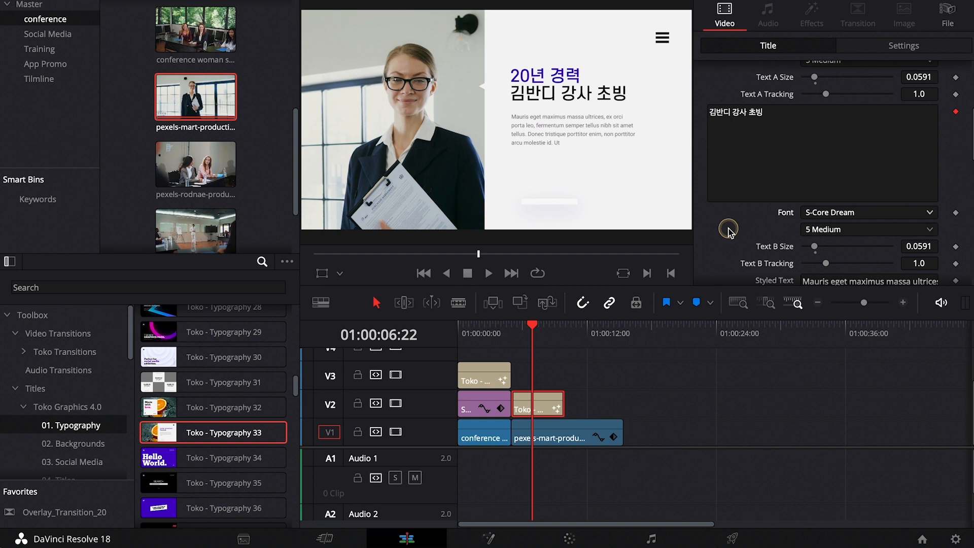
scroll(727, 229, "down", 5)
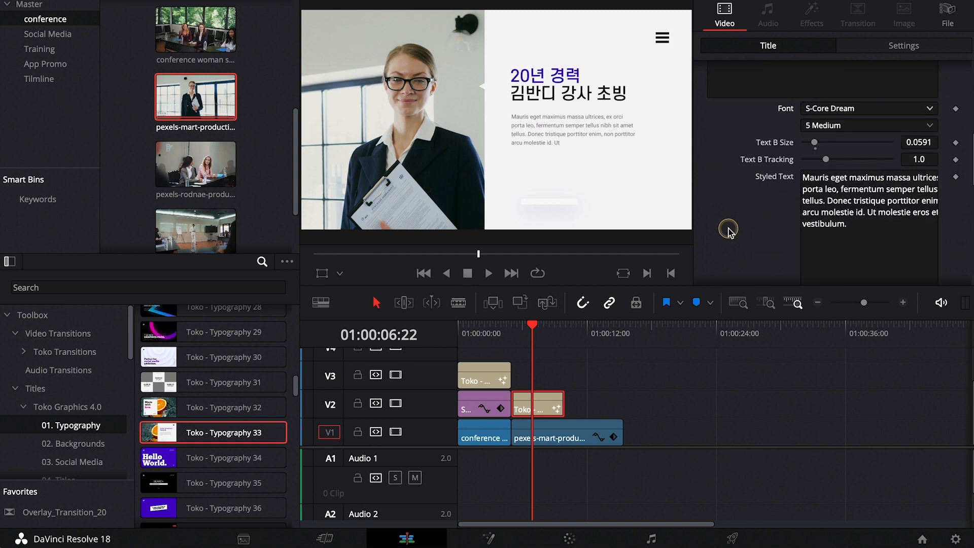
left_click(762, 117)
key("BackSpace")
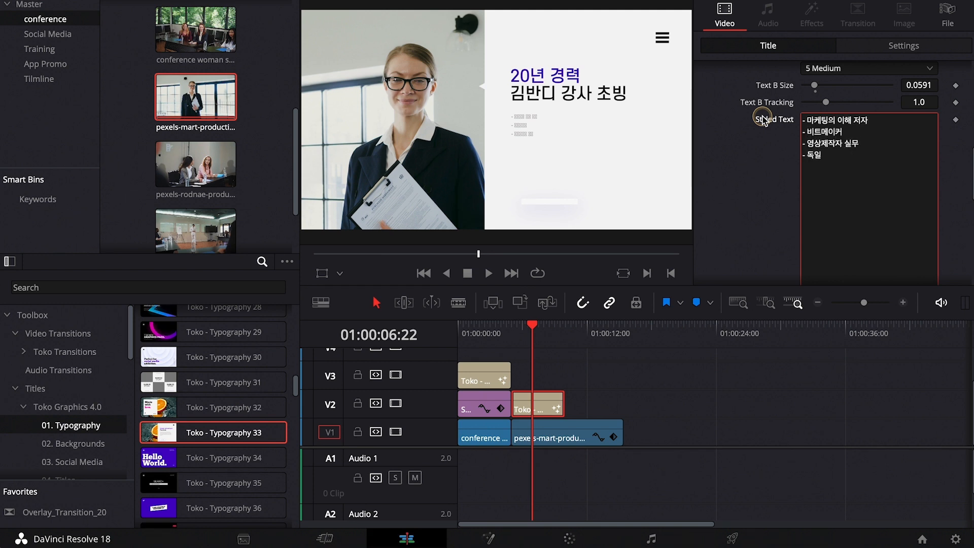
Set the font of the Typography 33 list text to S-Core Dream, 5 Medium
scroll(862, 193, "down", 5)
left_click(865, 192)
left_click(867, 503)
left_click(868, 206)
left_click(825, 284)
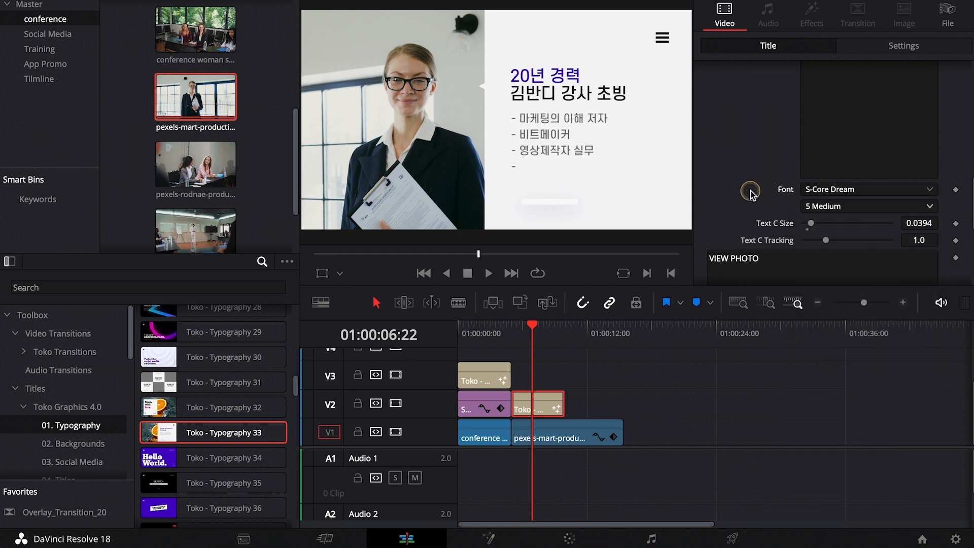
Play back the Typography 33 scene from its beginning to check the text animation
scroll(903, 203, "down", 3)
left_click(544, 333)
left_click(509, 329)
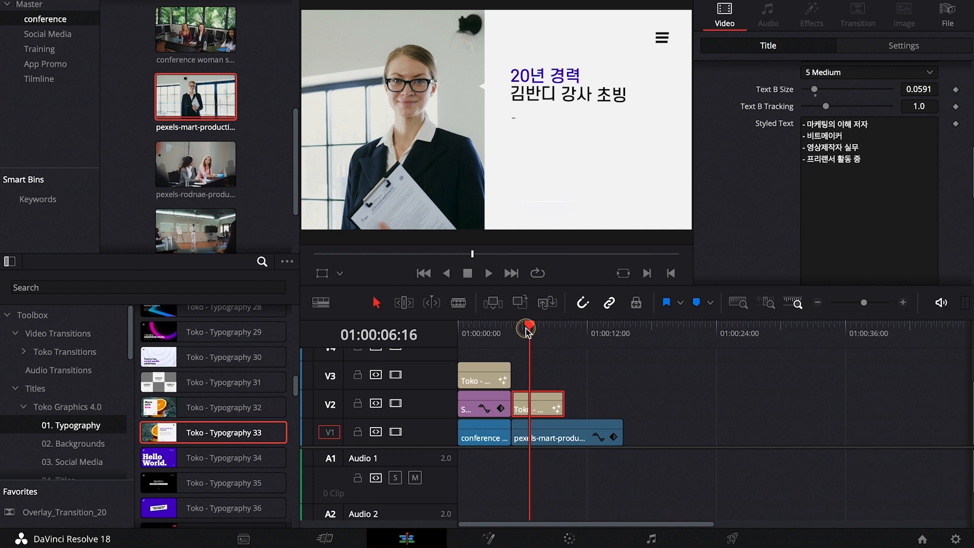
key("space")
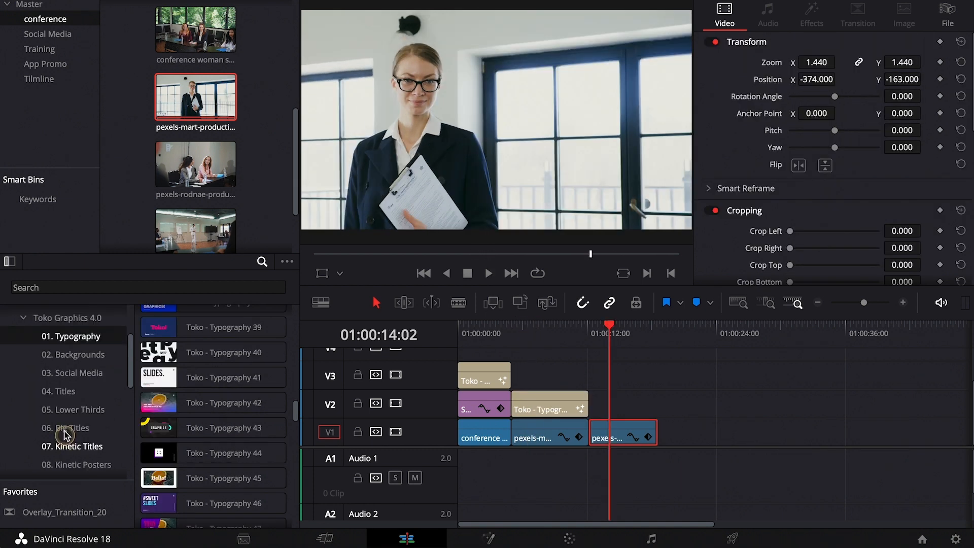
Add Toko - Lower Third 43 from Lower Thirds to V2 above the last pexels-mart clip
left_click(65, 391)
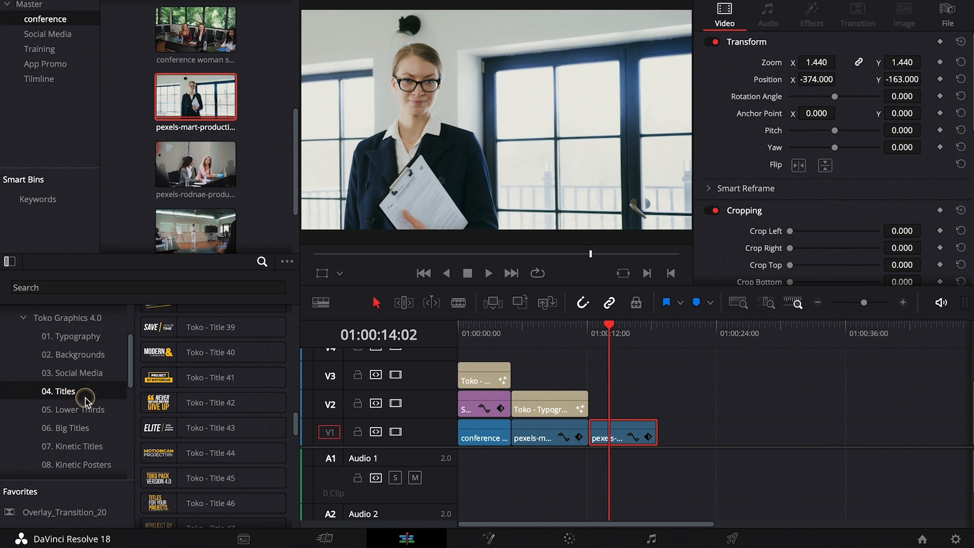
scroll(86, 400, "down", 1)
left_click(86, 397)
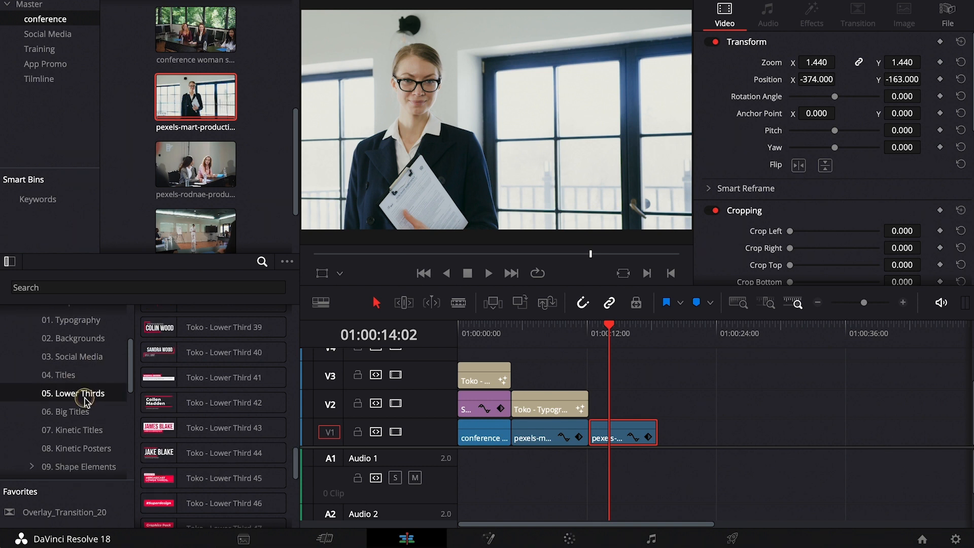
scroll(151, 429, "down", 1)
left_click(151, 422)
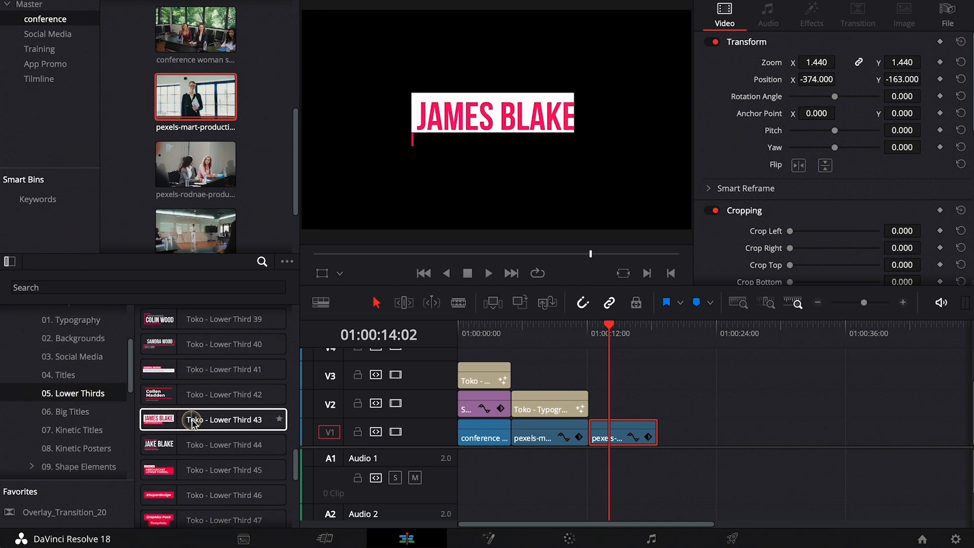
left_click_drag(202, 422, 592, 405)
Enter the person's name and VIDEOGRAPHER as the lower third's text and recolor its pink accents purple
left_click(733, 112)
type("BANDI KIM")
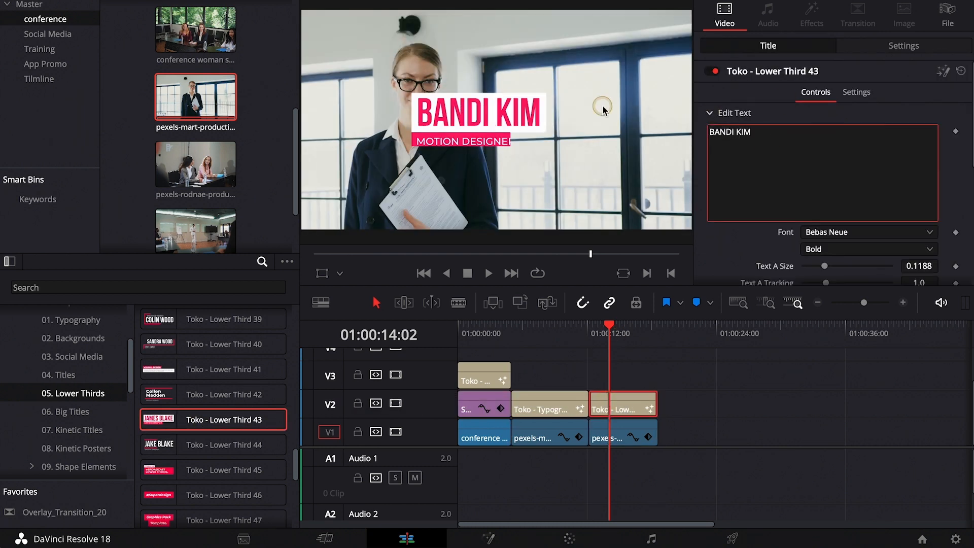
scroll(832, 203, "down", 3)
type("VIDEOGRAPHER")
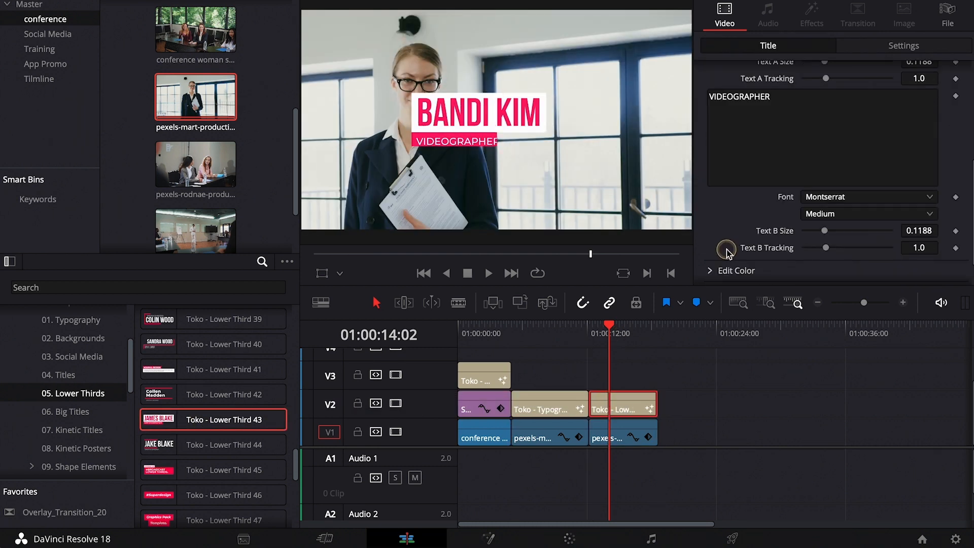
left_click(736, 133)
left_click(825, 152)
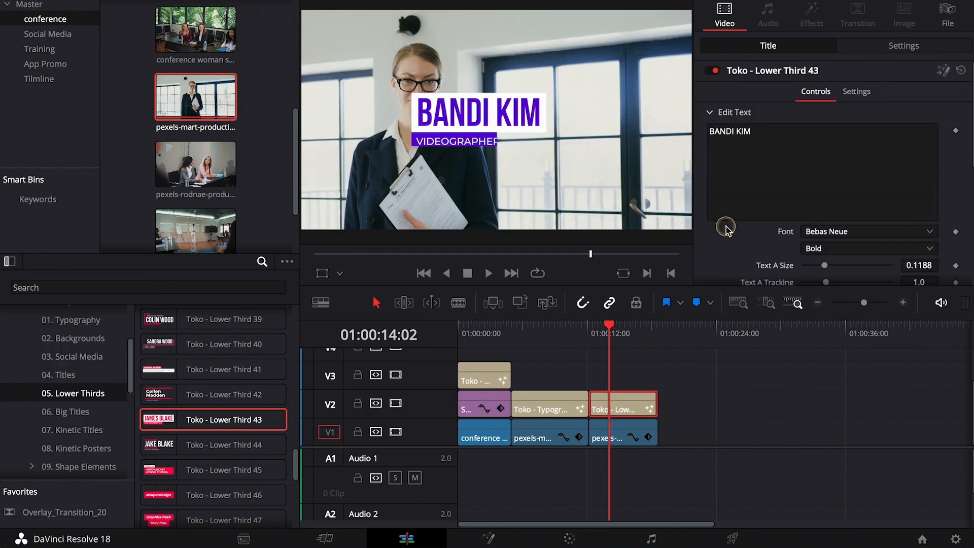
Adjust the placement and size of the lower third in the frame through its title controls
scroll(822, 229, "down", 3)
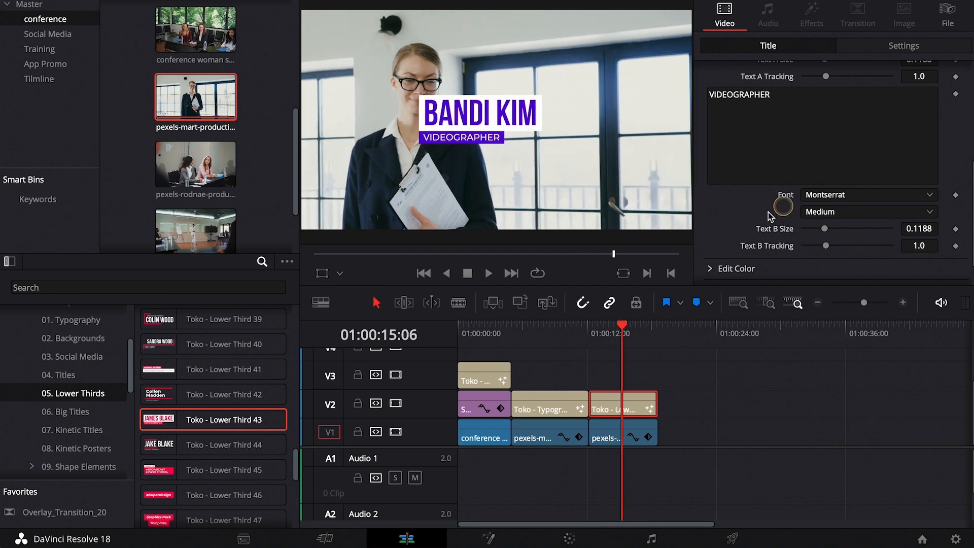
scroll(770, 216, "down", 3)
left_click(742, 273)
scroll(776, 271, "down", 5)
left_click_drag(848, 269, 760, 253)
left_click_drag(919, 253, 791, 254)
mouse_move(831, 252)
left_mouse_down()
mouse_move(846, 253)
mouse_move(825, 253)
left_mouse_up()
left_click_drag(919, 253, 902, 253)
Reset the zoom and position of the last pexels-mart clip on V1 and scrub through the scene
left_click(645, 430)
left_click(960, 63)
left_click(960, 79)
left_click_drag(593, 328, 628, 331)
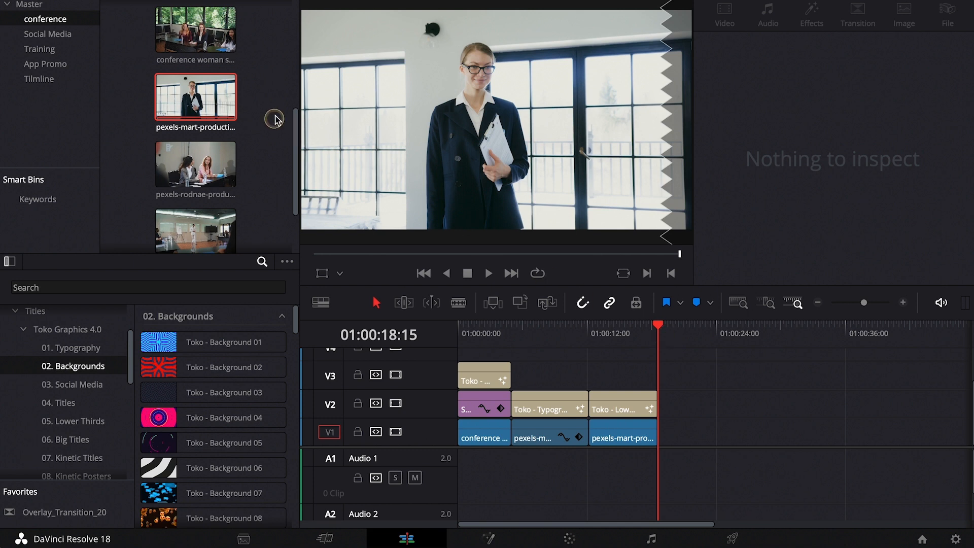
Add ppt page.png from the Training bin to V1 after the last clip and set the playhead to 01:00:20:12
scroll(253, 127, "up", 5)
left_click(35, 49)
left_click_drag(246, 28, 681, 422)
left_click(678, 332)
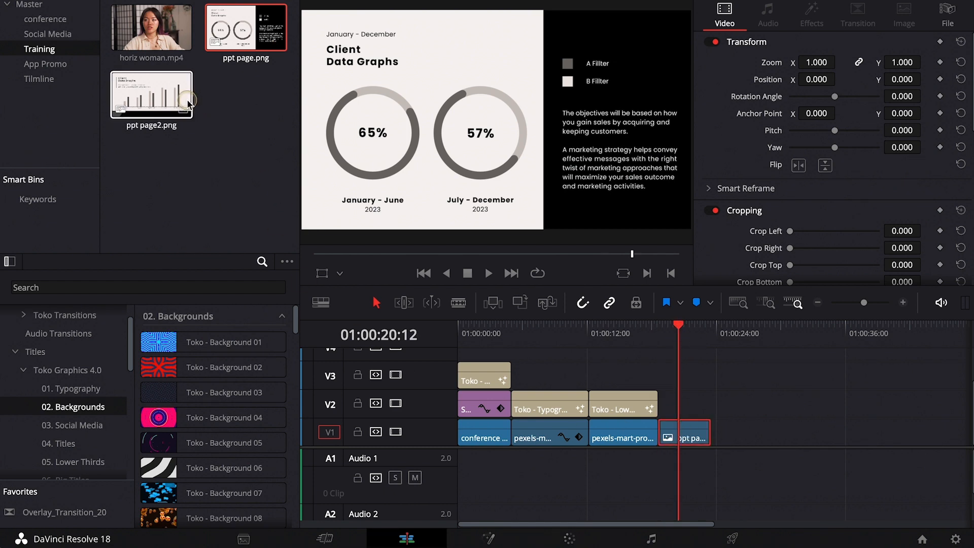
Overlay horiz woman.mp4 on V2 as a picture-in-picture: zoom 0.290, crop left 168.548 and right 234.505, position X 374, Y 147
left_click_drag(151, 28, 676, 402)
left_click_drag(771, 62, 763, 64)
left_click_drag(790, 231, 812, 249)
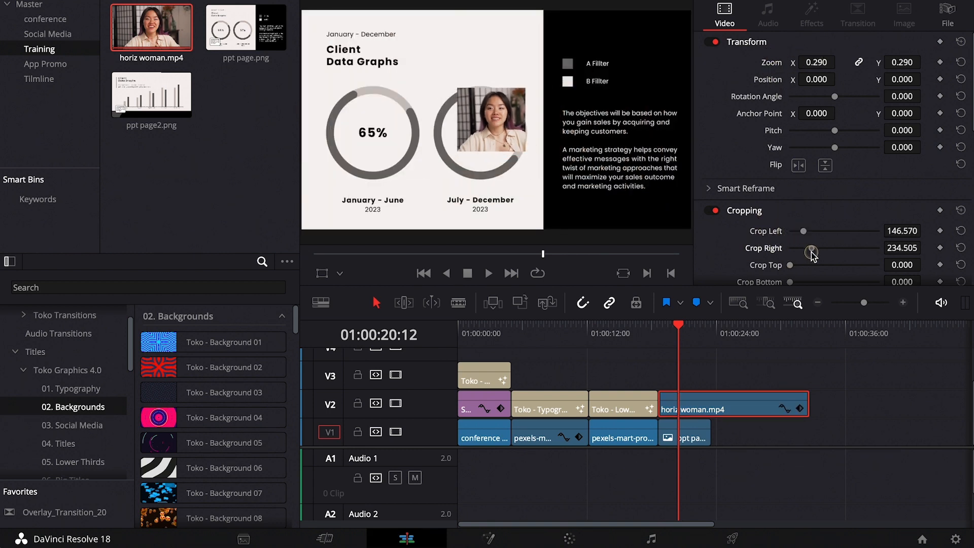
left_click_drag(804, 79, 824, 79)
left_click_drag(905, 79, 936, 79)
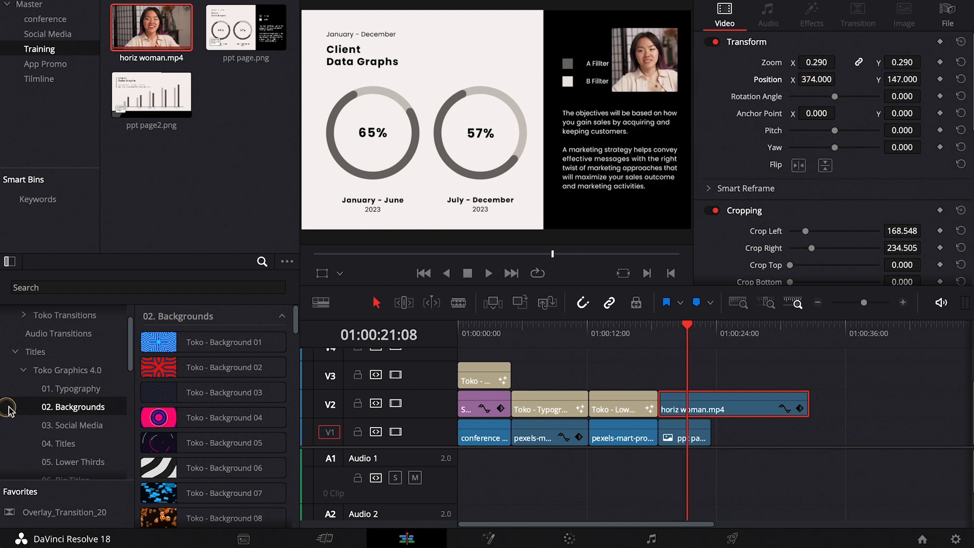
Place Toko - Background 56 from Backgrounds on V1 beneath the slide and the presenter clip
scroll(86, 411, "down", 2)
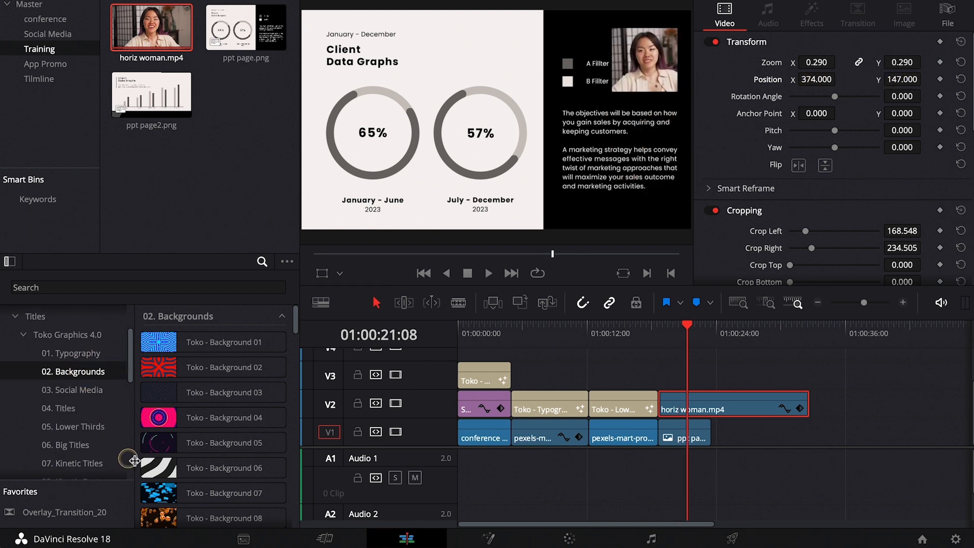
scroll(162, 462, "down", 15)
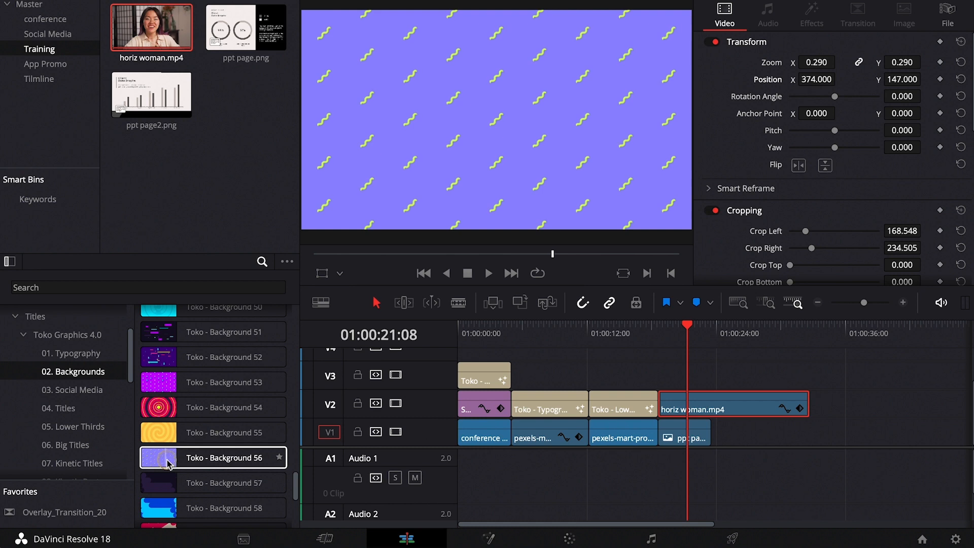
left_click_drag(188, 459, 713, 367)
Scale the slide down to leave a background border and set the presenter clip's Y position to 170
left_click_drag(817, 63, 815, 61)
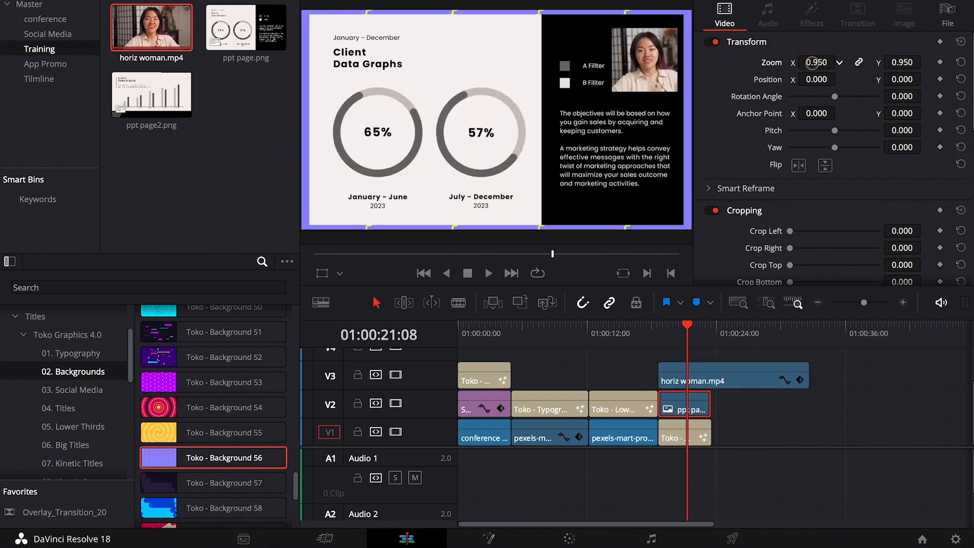
left_click(707, 372)
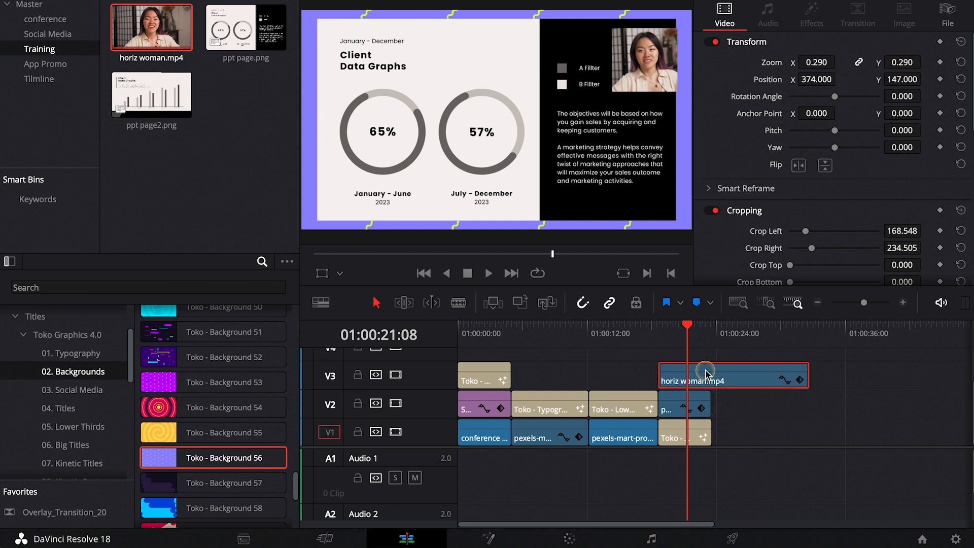
left_click_drag(903, 74, 923, 78)
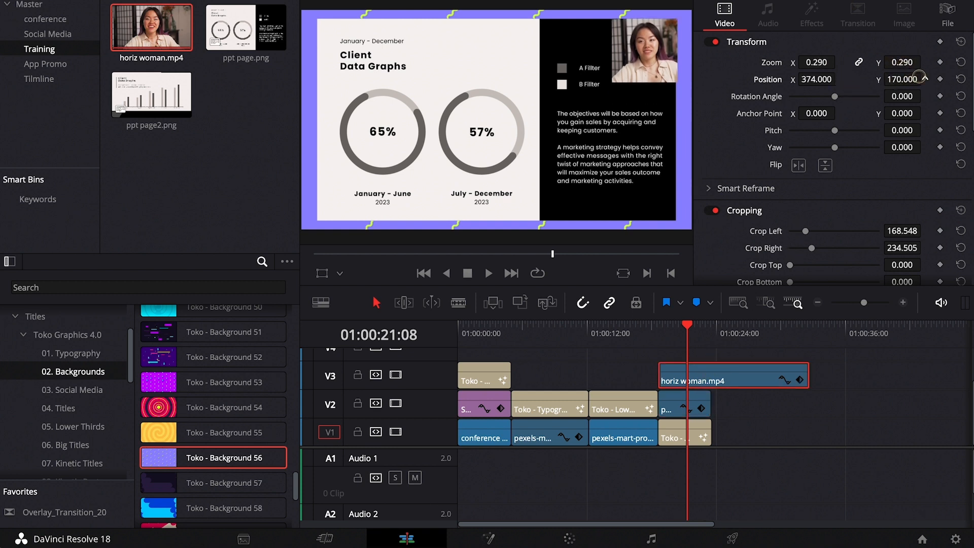
Set Background 56's Color A to black and sample the slide's gray chart ring for Color B
left_click(681, 434)
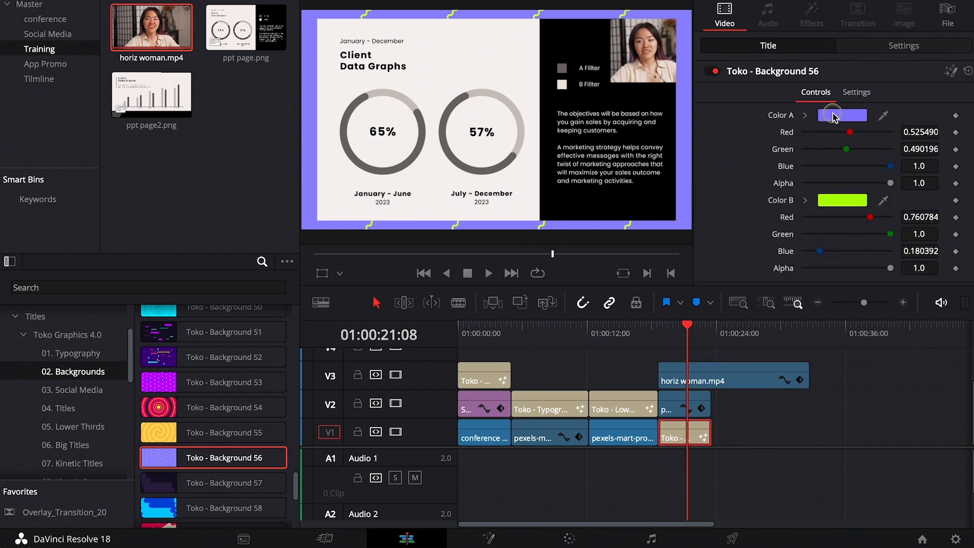
left_click(833, 115)
left_click_drag(121, 474, 150, 481)
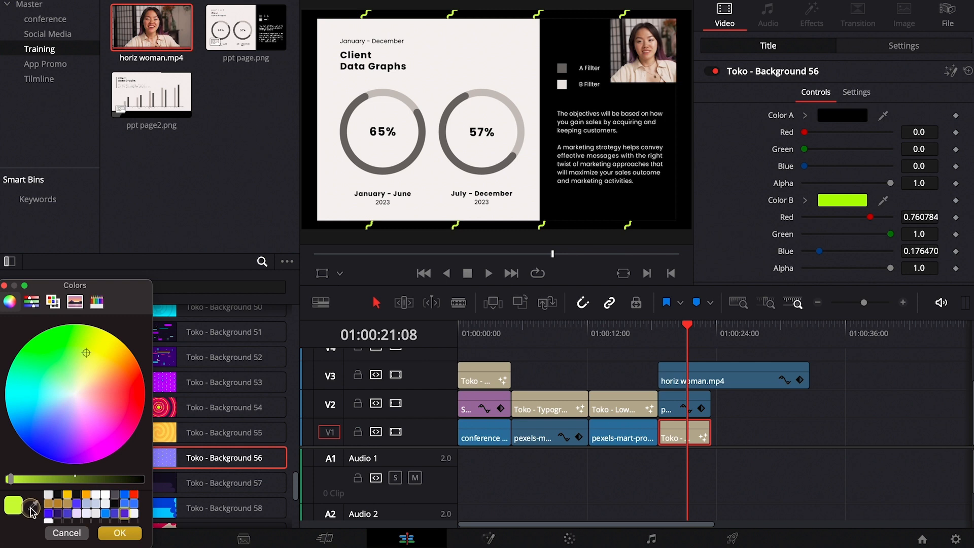
left_click(33, 505)
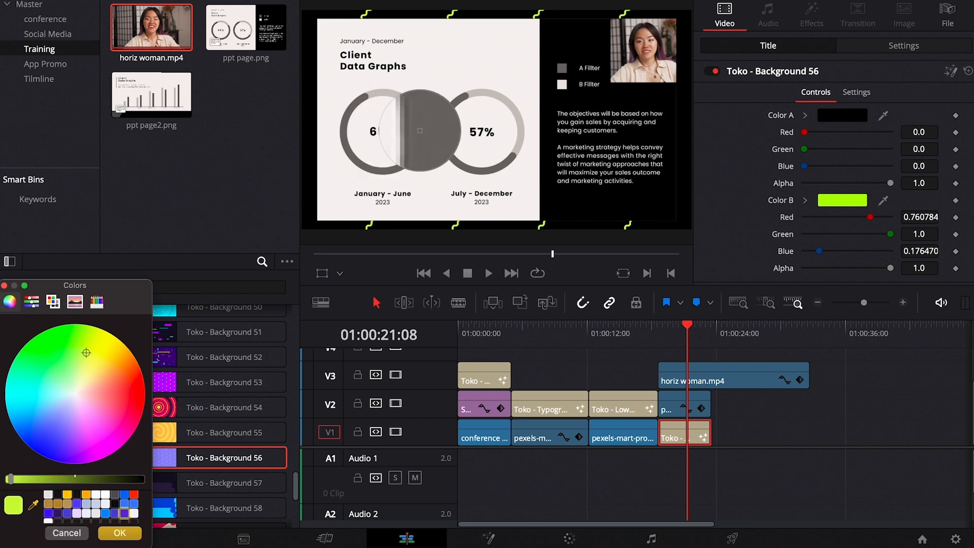
left_click(420, 131)
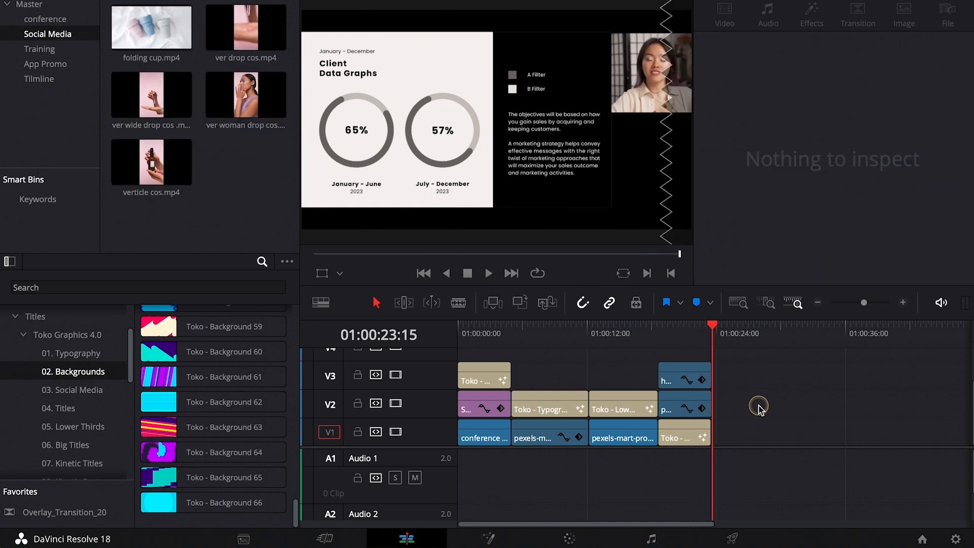
Append folding cup.mp4 on V1 with zoom 1.130 and position X 53, Y -4, and place Toko - Typography 19 above it on V2
left_click(71, 389)
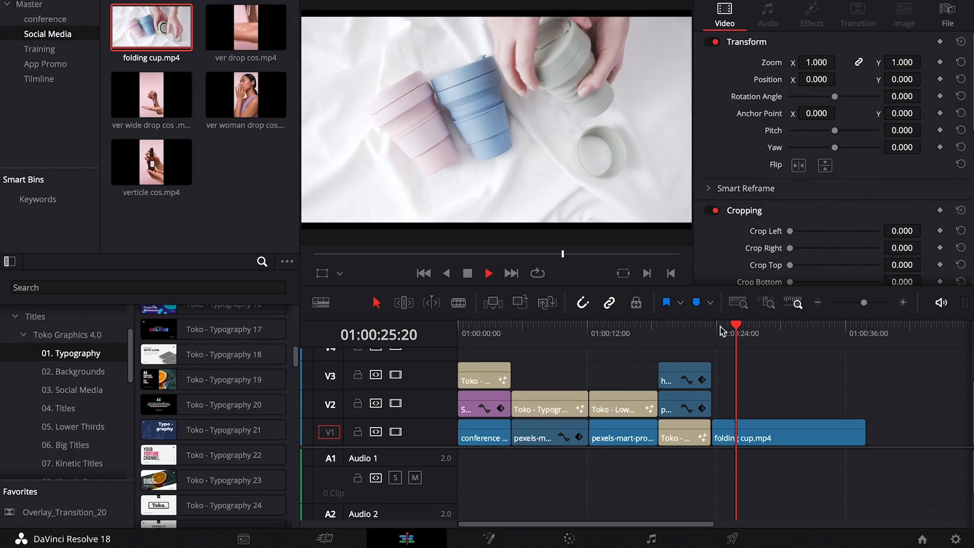
left_click(199, 380)
left_click_drag(199, 380, 715, 415)
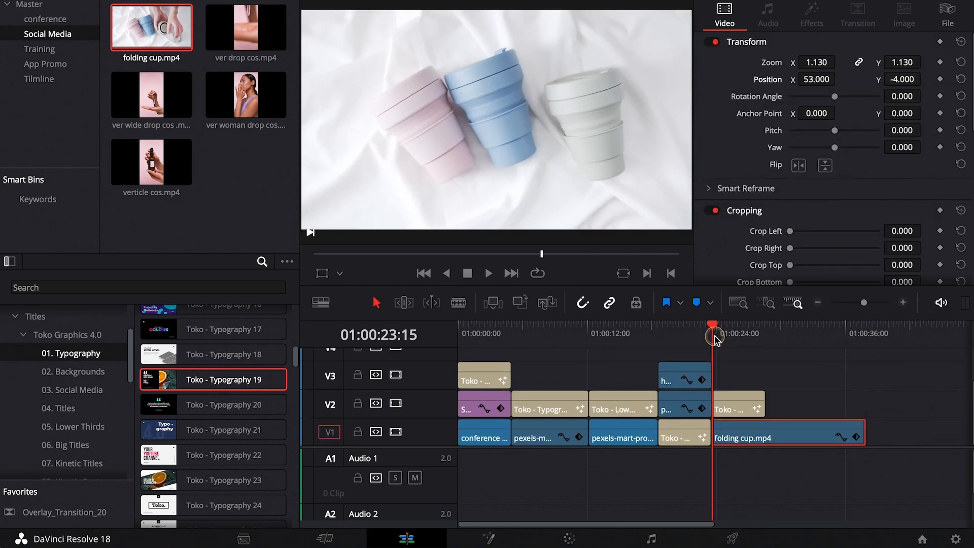
key("space")
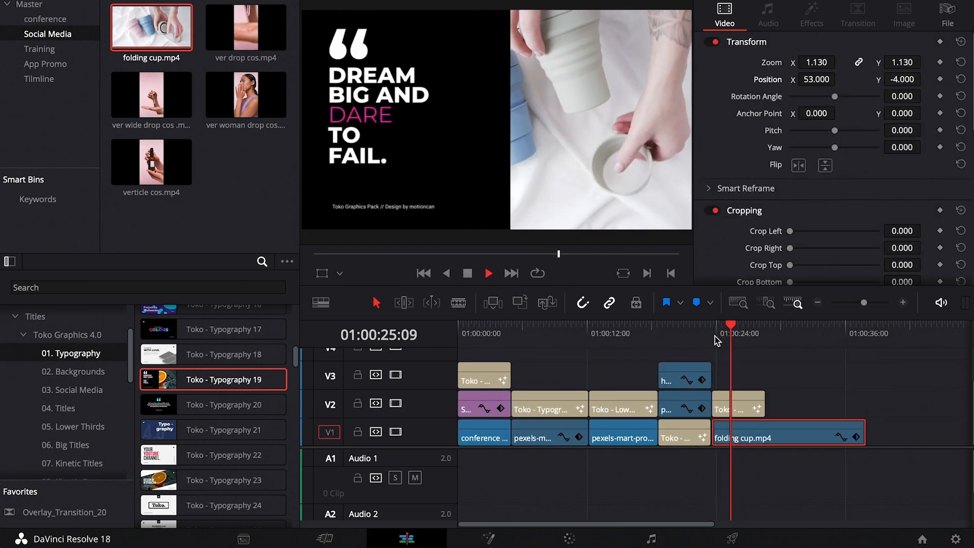
Lower the opacity of Typography 19's black background so the cup footage shows through, and play the result
left_click(736, 409)
key("space")
left_click_drag(863, 172, 843, 173)
left_click(716, 350)
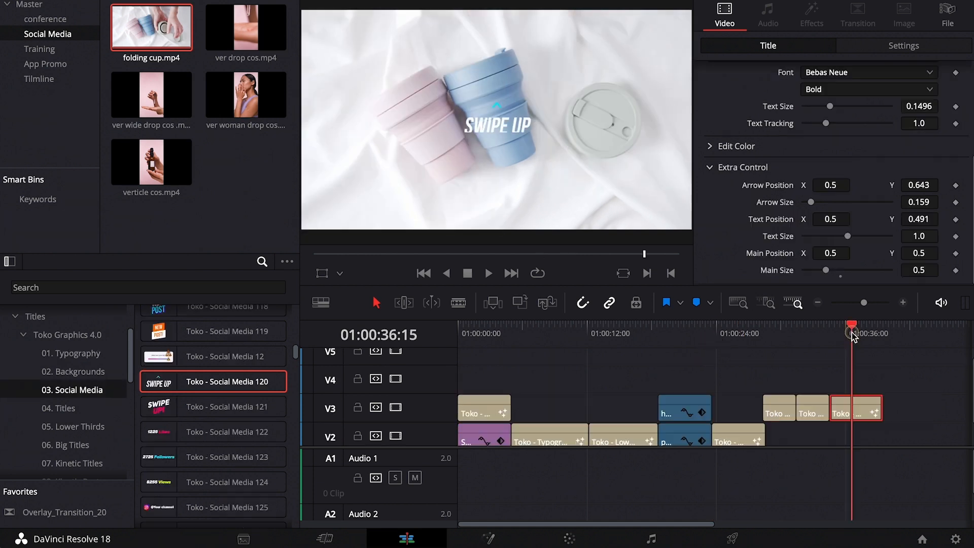
key("space")
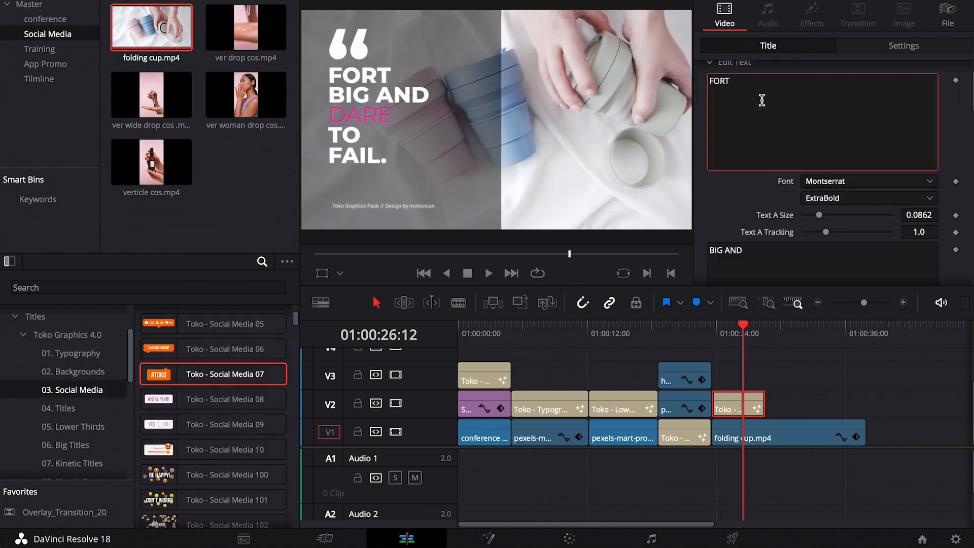
Change the first two text lines of Typography 19 to FORABLE and RECYCLE
key("BackSpace")
type("ABLE")
scroll(762, 100, "down", 3)
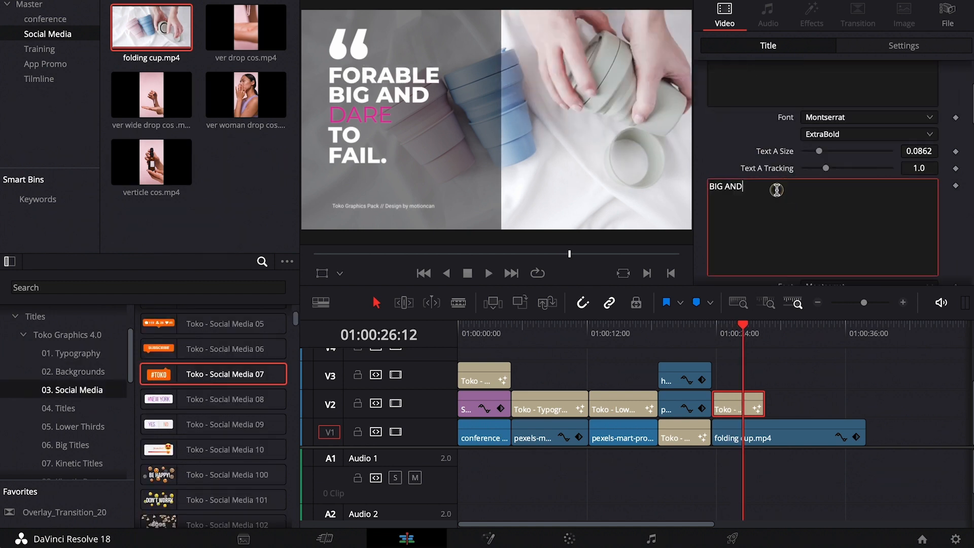
left_click_drag(784, 191, 705, 192)
type("RECYCLE")
scroll(720, 218, "down", 3)
Change the third line to CUP and the fourth to BANDIFOLD, and clear the fifth line, FAIL
left_click(726, 246)
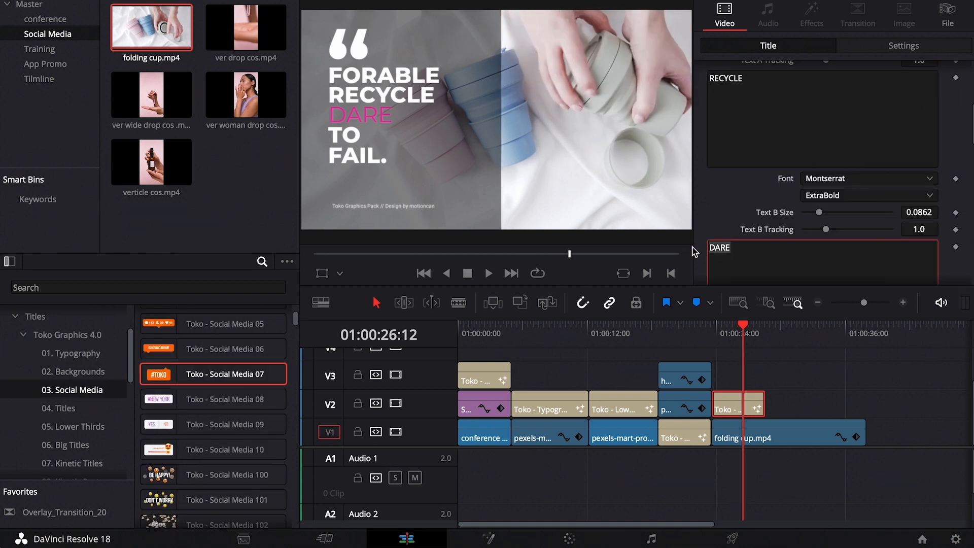
scroll(704, 228, "down", 2)
scroll(718, 177, "down", 2)
type("100")
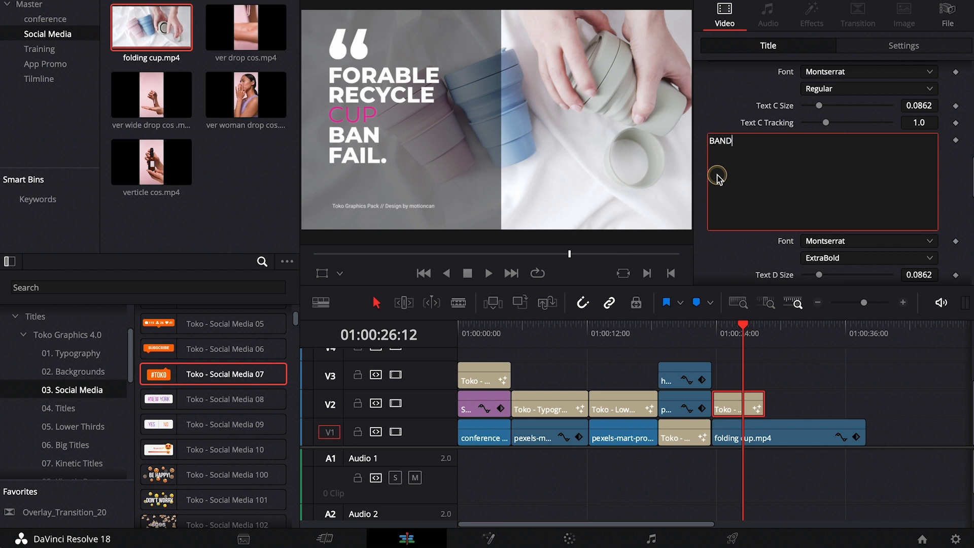
type("FOLD")
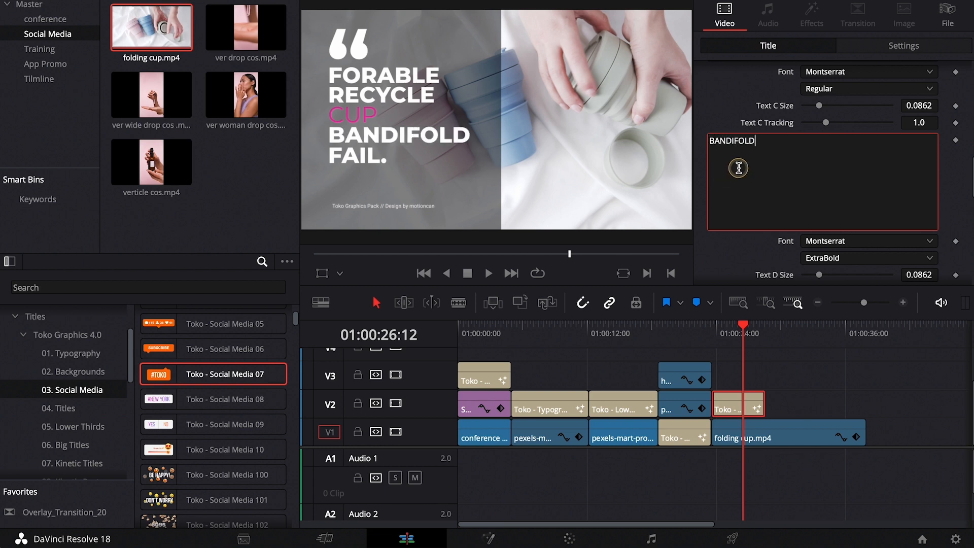
scroll(739, 168, "down", 4)
left_click(740, 210)
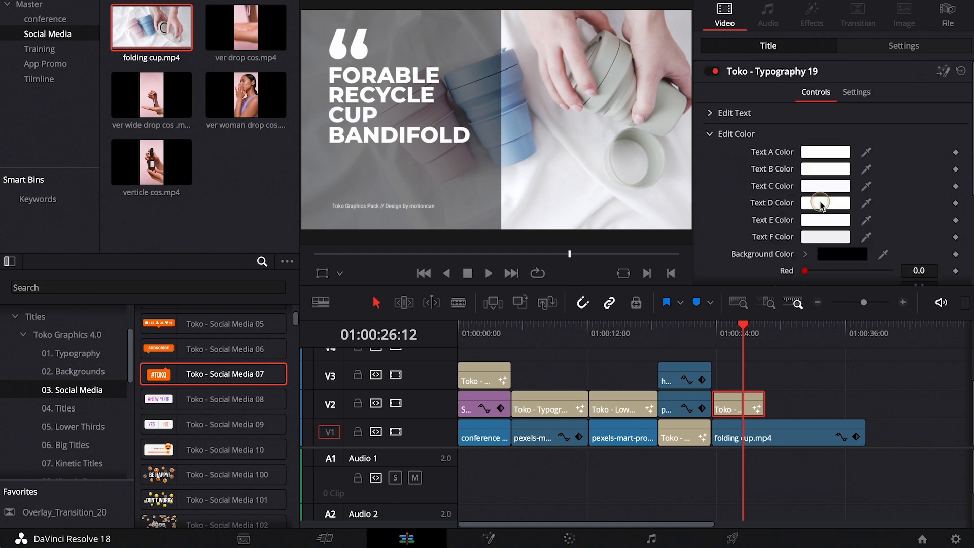
Set Text D Color to a light pink for the BANDIFOLD line and play the title
left_click_drag(94, 394, 85, 407)
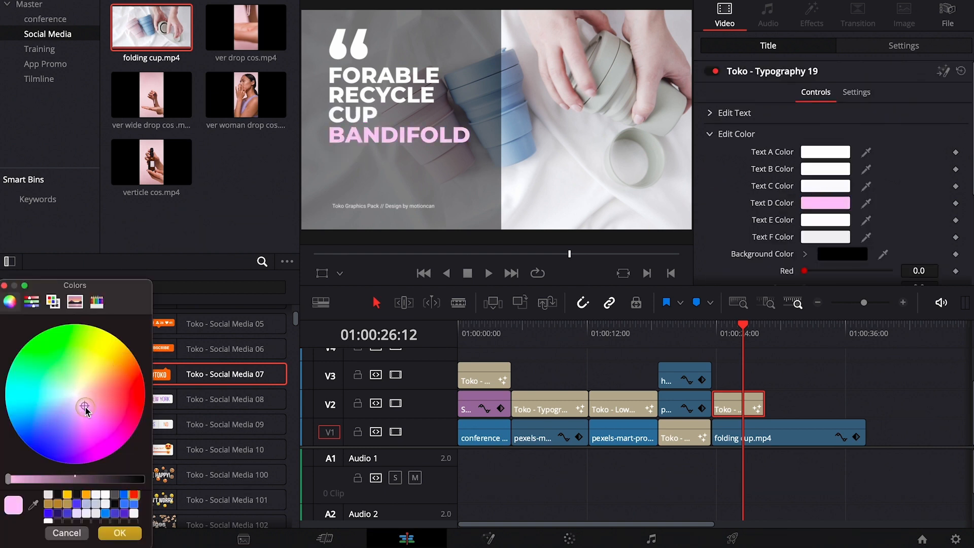
left_click(118, 533)
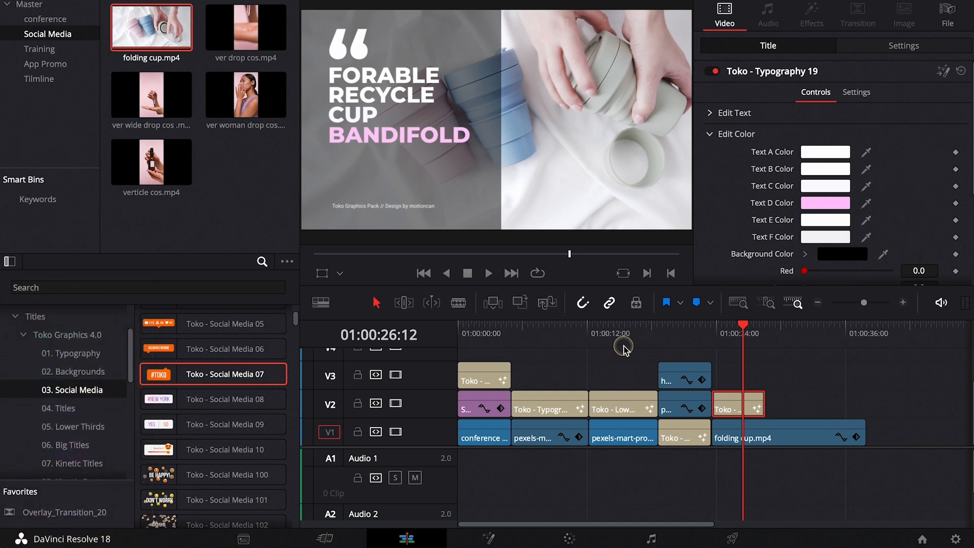
left_click(707, 336)
key("space")
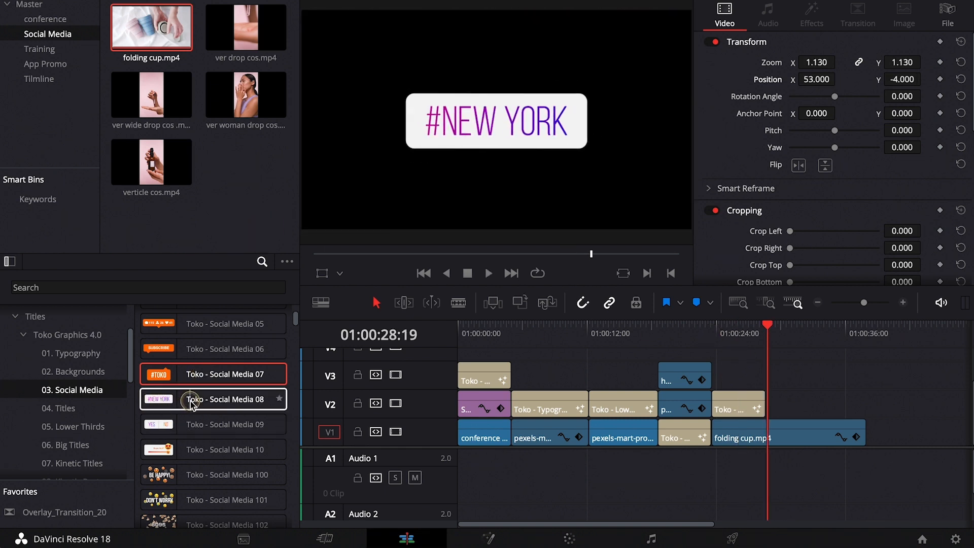
Place Toko - Social Media 08 on V3 over the folding cup clip and set its text to EASY TO USE
left_click_drag(190, 400, 776, 376)
type("EASY")
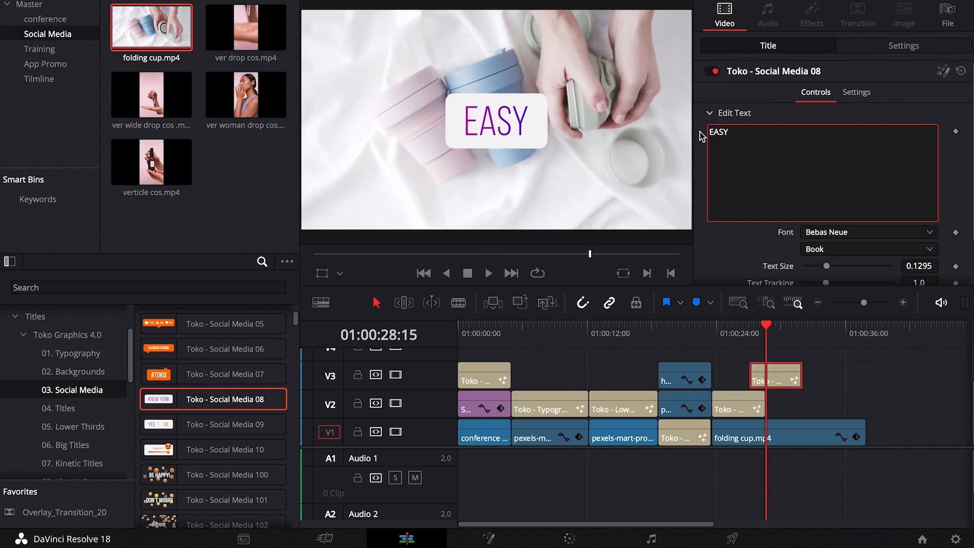
type(" TO USE")
Reduce the main size of the EASY TO USE sticker and adjust its vertical position
scroll(700, 152, "down", 3)
left_click(710, 273)
scroll(710, 274, "down", 4)
left_click_drag(847, 270, 828, 271)
left_click_drag(922, 253, 945, 256)
Start the EASY TO USE sticker on V3 where Typography 19 ends, lower it in the frame and play it
left_click_drag(741, 332, 762, 333)
left_click_drag(768, 373, 783, 374)
left_click(779, 333)
left_click_drag(920, 253, 843, 254)
left_click(761, 334)
key("space")
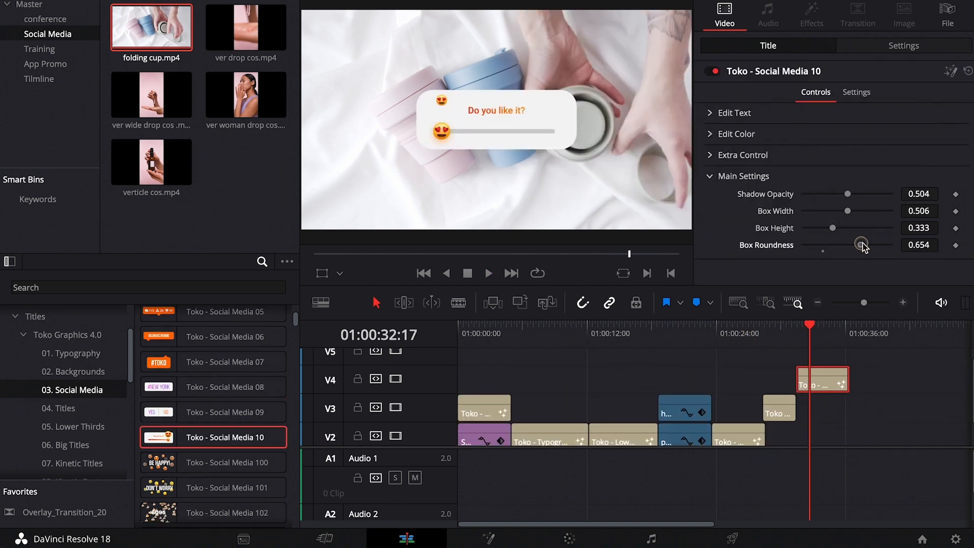
Set the Social Media 10 poll's box width to 0.496, height to 0.37, main size to 0.64 and main Y position to 0.235
left_click_drag(833, 229, 847, 215)
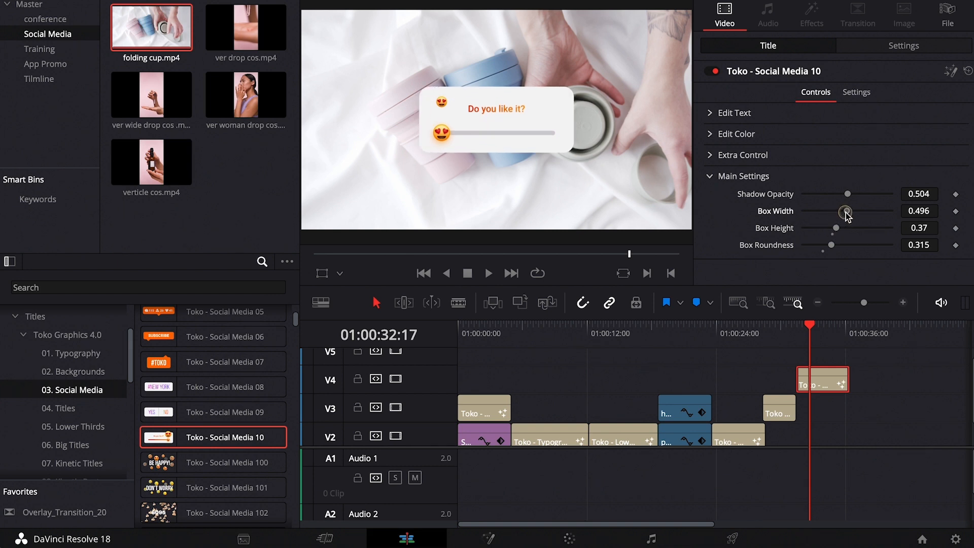
left_click(716, 176)
left_click(722, 156)
scroll(728, 217, "down", 3)
left_click_drag(839, 251, 831, 253)
left_click_drag(916, 235, 791, 234)
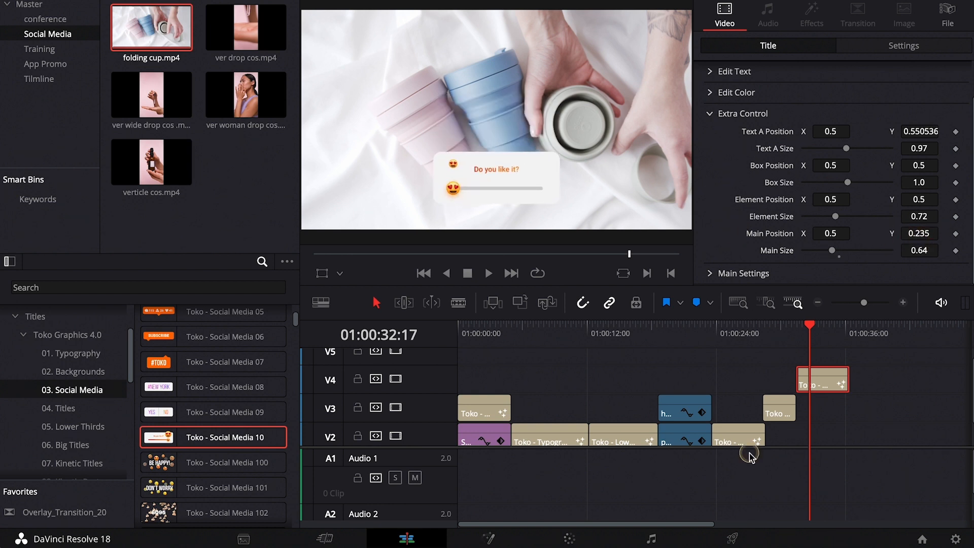
Move the poll title from V4 to V3 behind the EASY TO USE sticker and shorten its end
left_click_drag(819, 386, 819, 410)
left_click_drag(810, 327, 829, 339)
left_click_drag(847, 406, 838, 405)
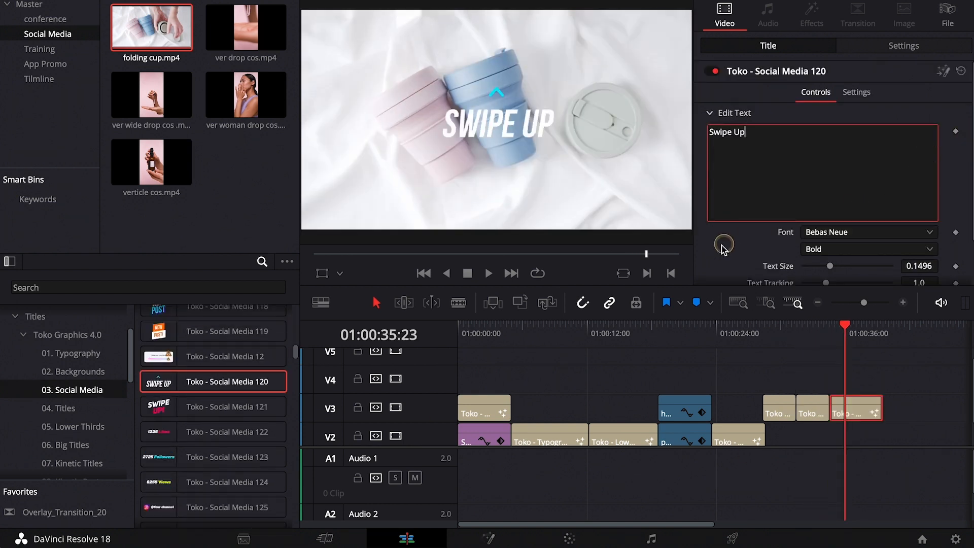
Set the SWIPE UP title's main size to 0.5 and its main Y position to 0.133
left_click(723, 246)
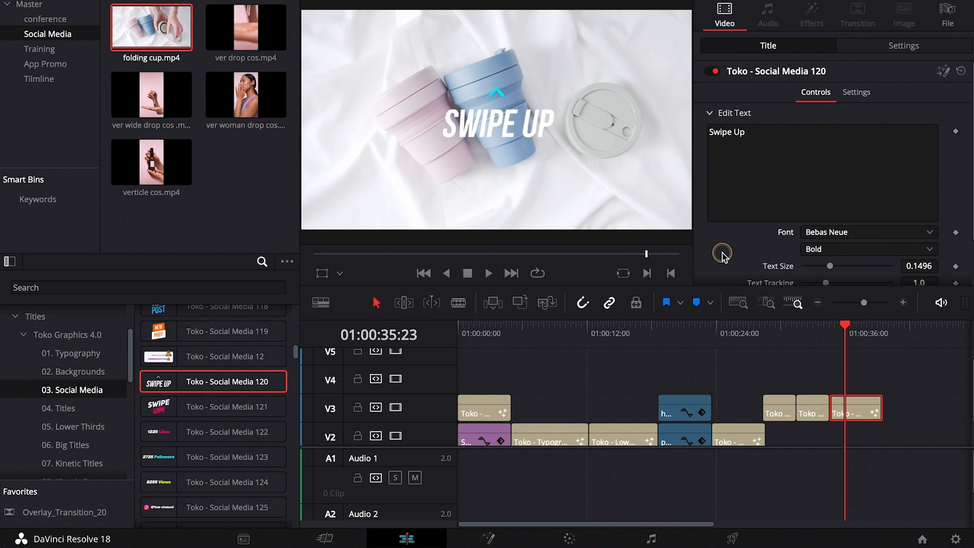
scroll(723, 249, "down", 2)
left_click(729, 277)
scroll(811, 253, "down", 3)
mouse_move(832, 327)
left_mouse_down()
mouse_move(810, 326)
mouse_move(850, 326)
left_mouse_up()
scroll(760, 193, "up", 5)
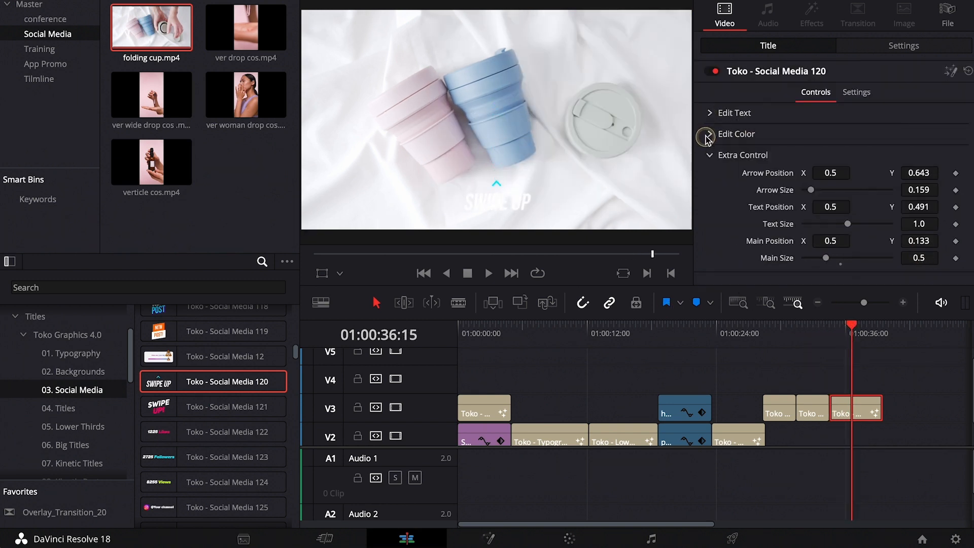
Set both the Text Color and Arrow Color of the SWIPE UP title to the same saved bright blue
left_click(735, 134)
left_click(842, 169)
left_click(106, 503)
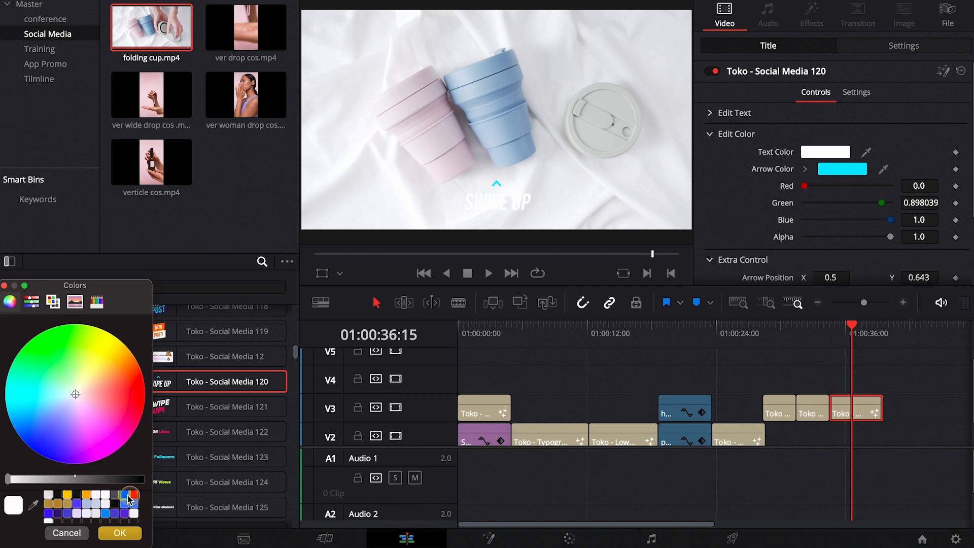
left_click(123, 497)
left_click(121, 533)
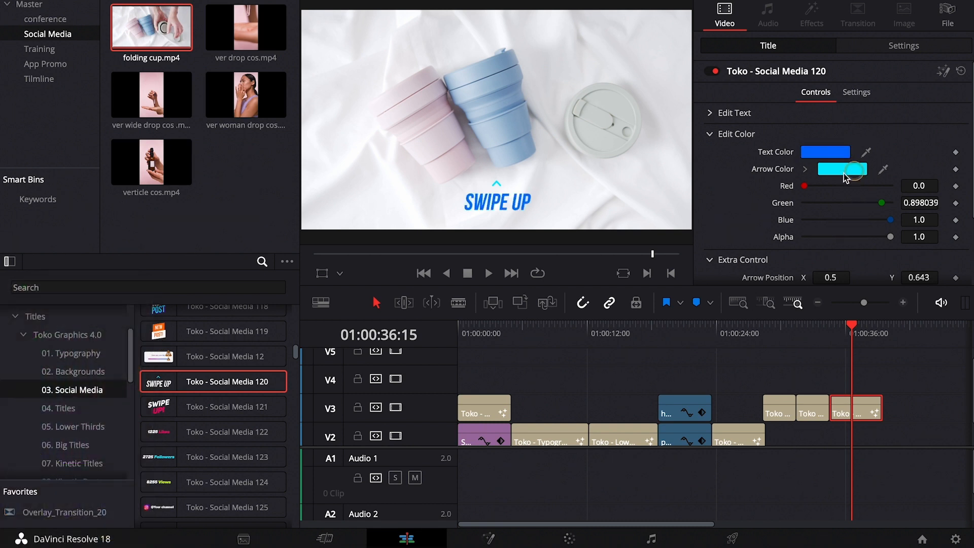
left_click(844, 173)
left_click(124, 500)
left_click(119, 532)
Play back the folding cup scene to check the sticker, poll and SWIPE UP animations
left_click(722, 330)
key("space")
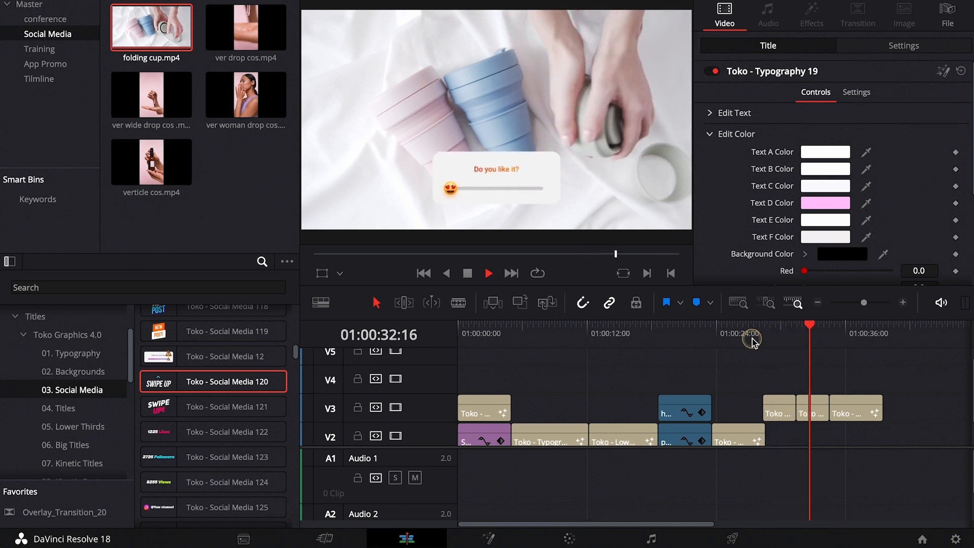
left_click(829, 333)
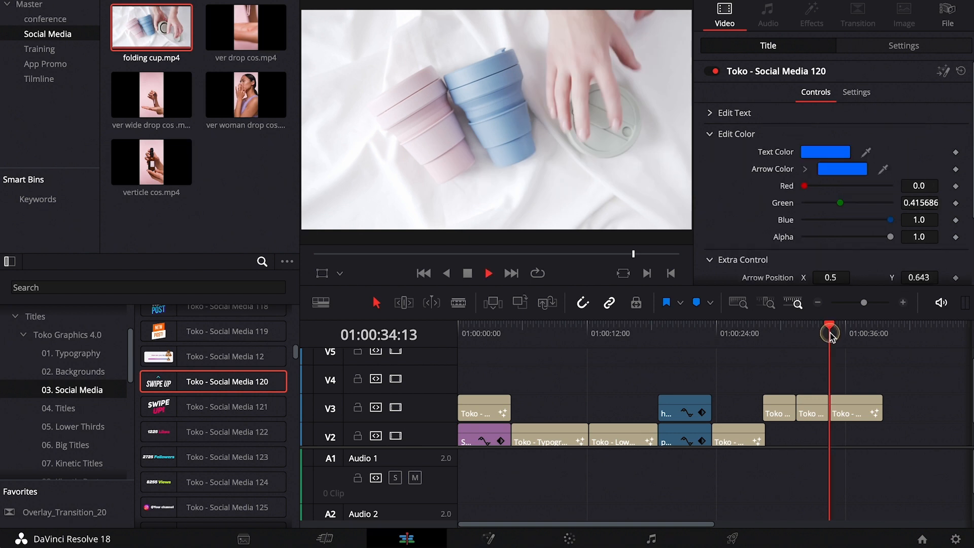
key("space")
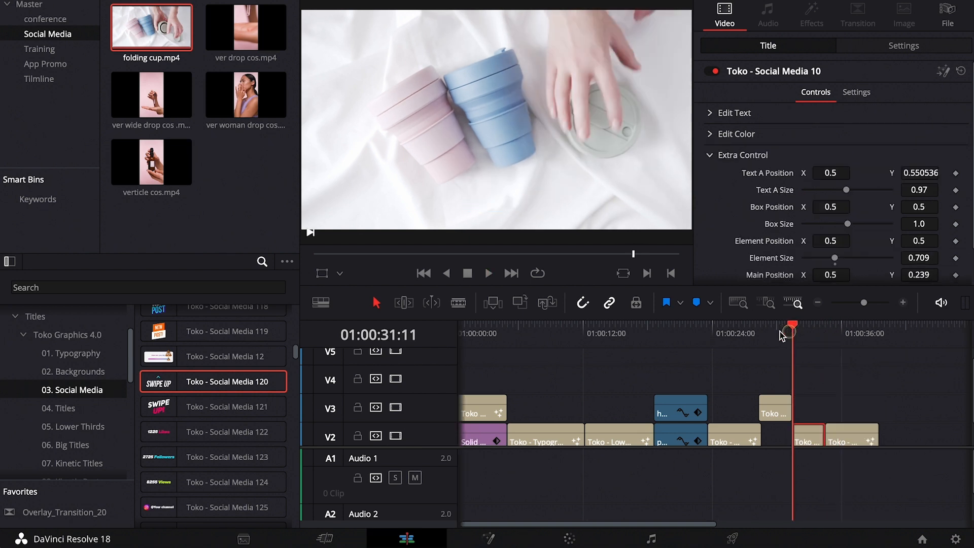
Add the Toko - Social Media 31 heart on V4 at 01:00:28:08 with main size 0.27 and main position X 0.114, Y 0.13
left_click_drag(782, 334, 756, 334)
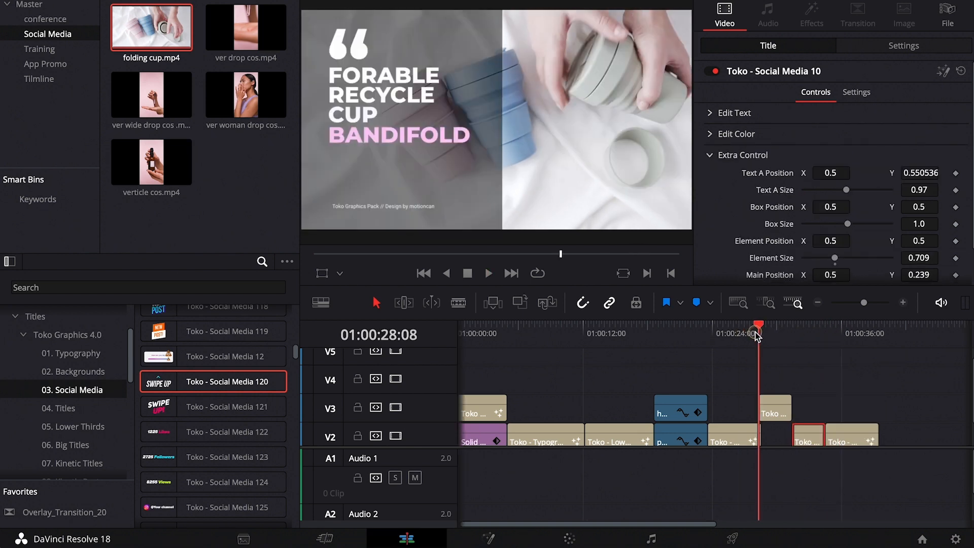
left_click_drag(293, 354, 293, 378)
left_click_drag(826, 169, 815, 172)
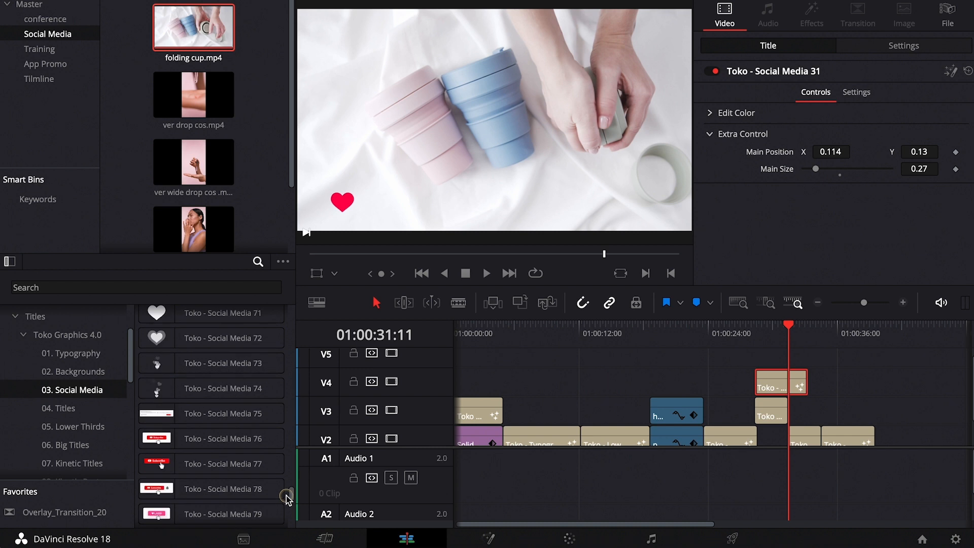
Place Toko - Social Media 74 floating hearts on V5 above the heart, with main position X 0.118, Y 0.45 and main size 0.77
left_click_drag(157, 388, 780, 372)
left_click_drag(780, 372, 777, 372)
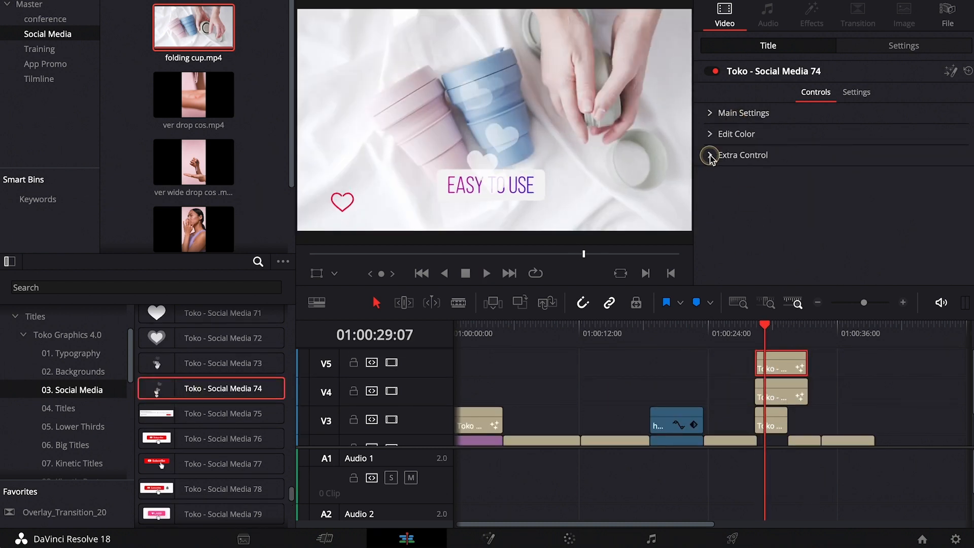
left_click(709, 155)
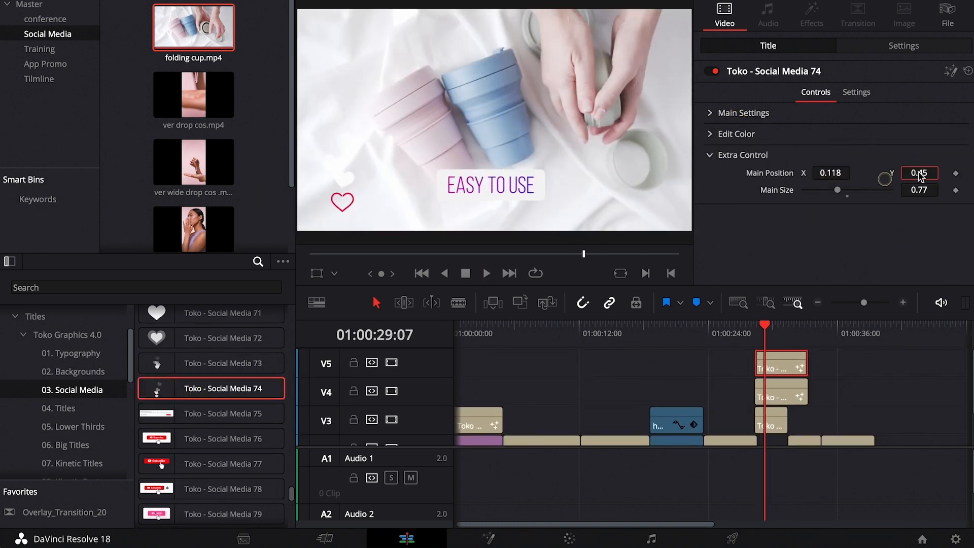
Set the floating hearts' Elements Color to light pink (Red 1.0, Green 0.745098, Blue 0.866666)
left_click(736, 134)
left_click(842, 152)
left_click(80, 391)
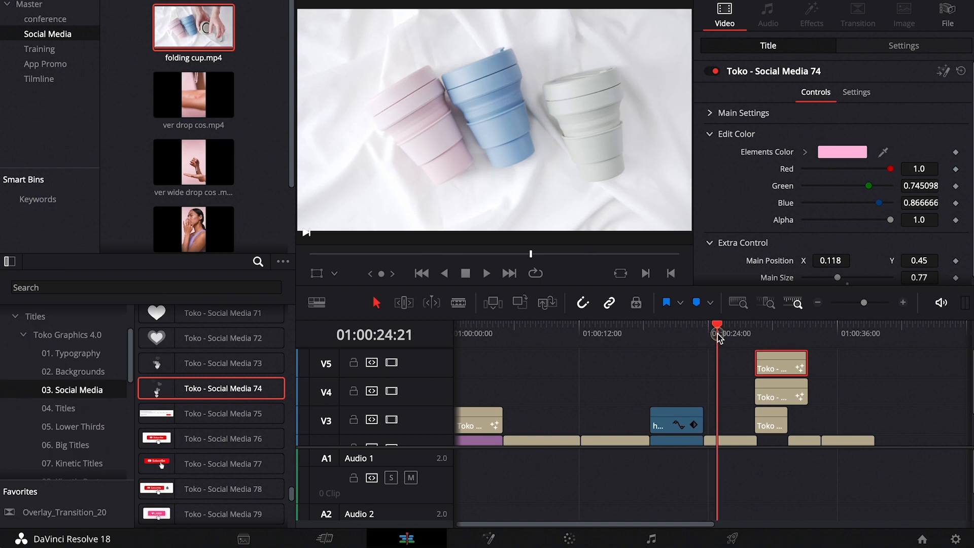
Play back the folding cup scene with all its titles and hearts, and zoom out the timeline to review the whole sequence
left_click_drag(715, 327, 734, 337)
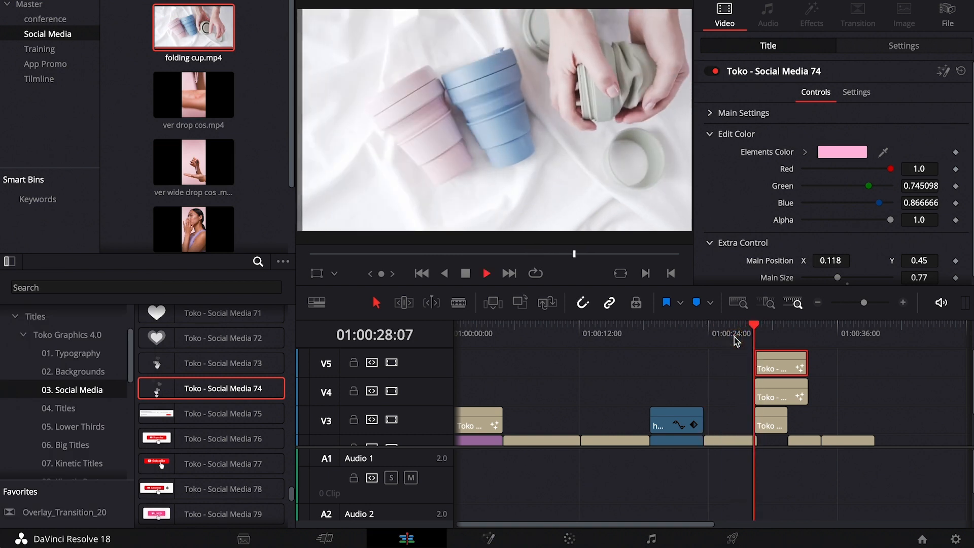
key("space")
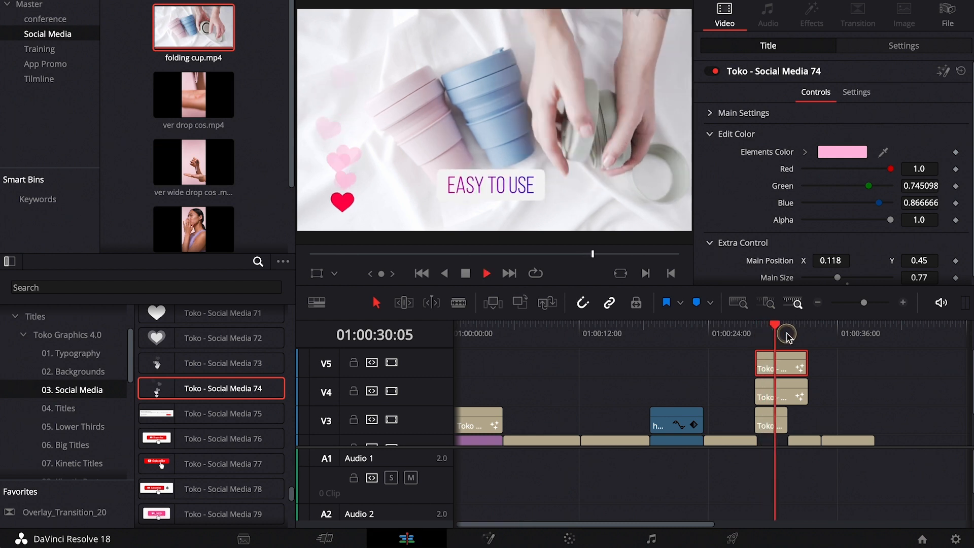
key("space")
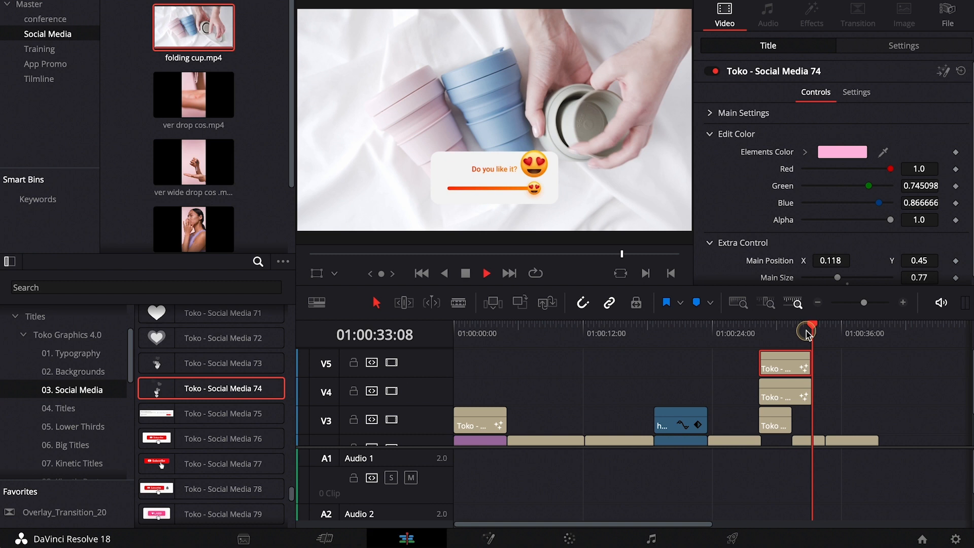
key("space")
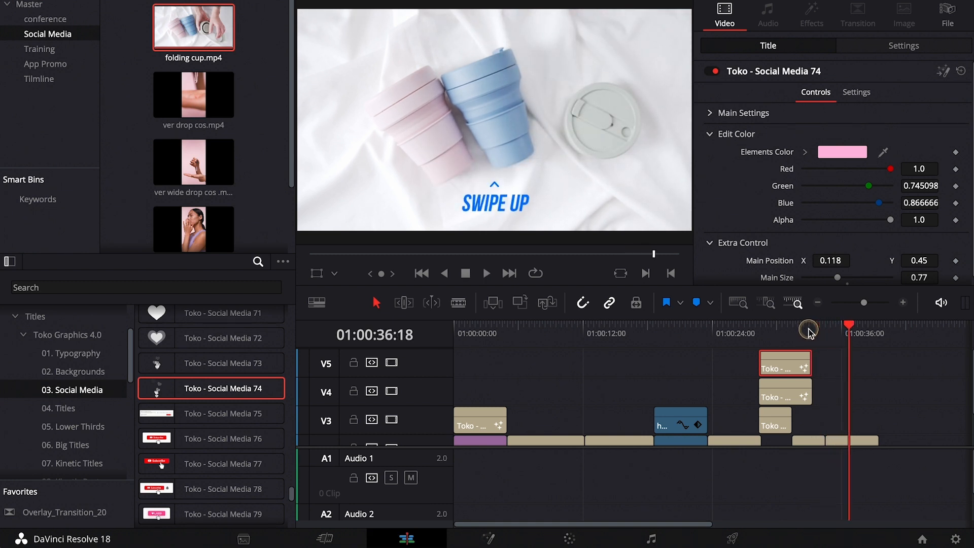
left_click(817, 302)
scroll(682, 380, "down", 2)
scroll(682, 379, "up", 2)
scroll(682, 379, "down", 2)
left_click(600, 336)
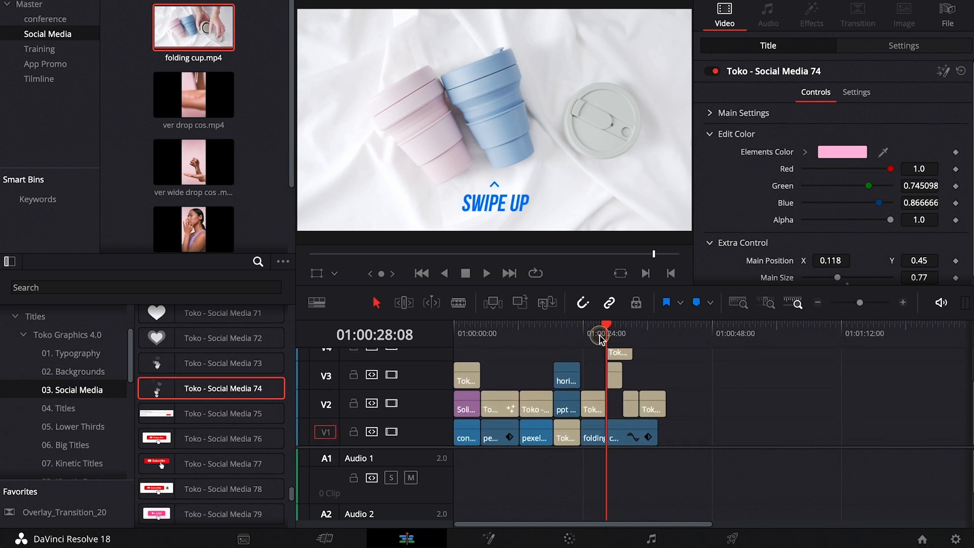
Set the project's timeline resolution to 1080 x 1080 HD Square and save the project settings
left_click(595, 337)
key("Up")
key("Down")
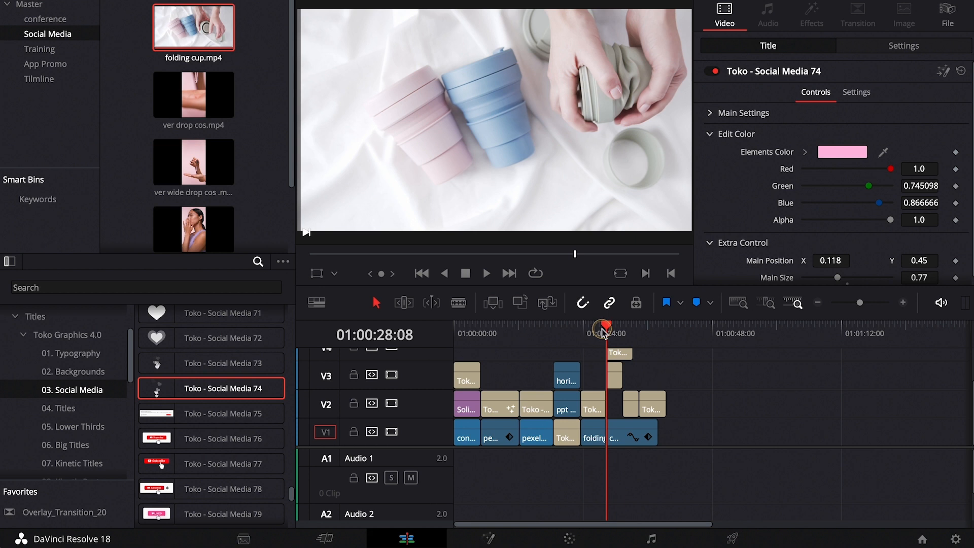
left_click(756, 389)
left_click(585, 326)
key("shift+9")
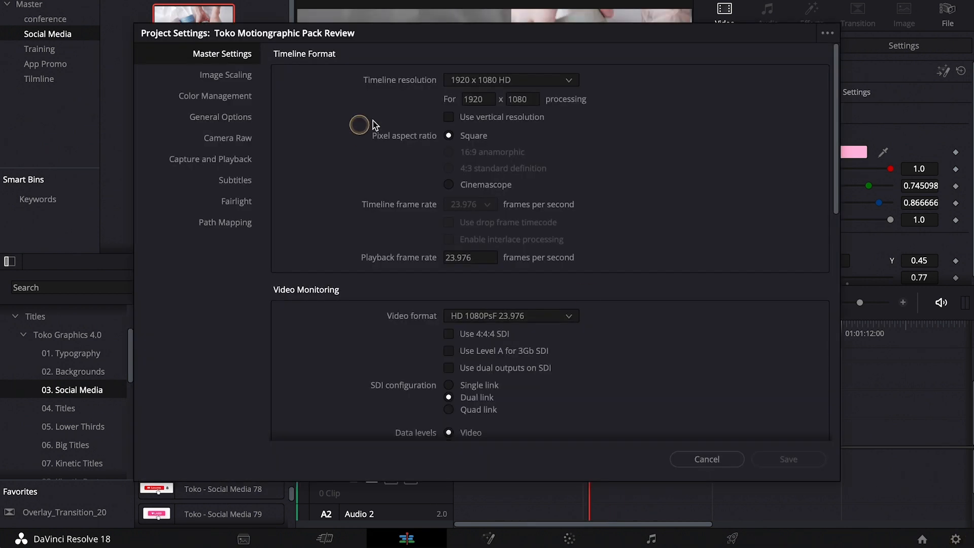
left_click(466, 81)
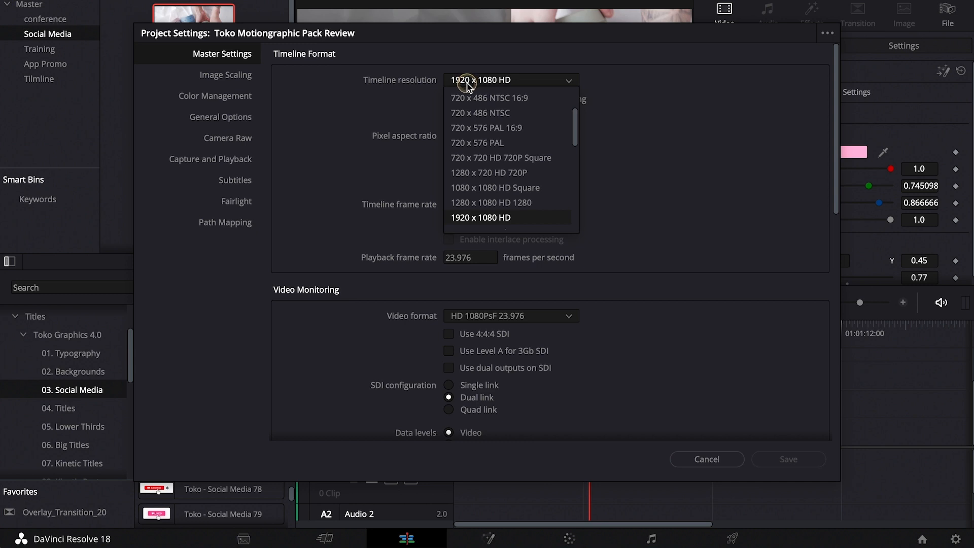
scroll(483, 148, "down", 2)
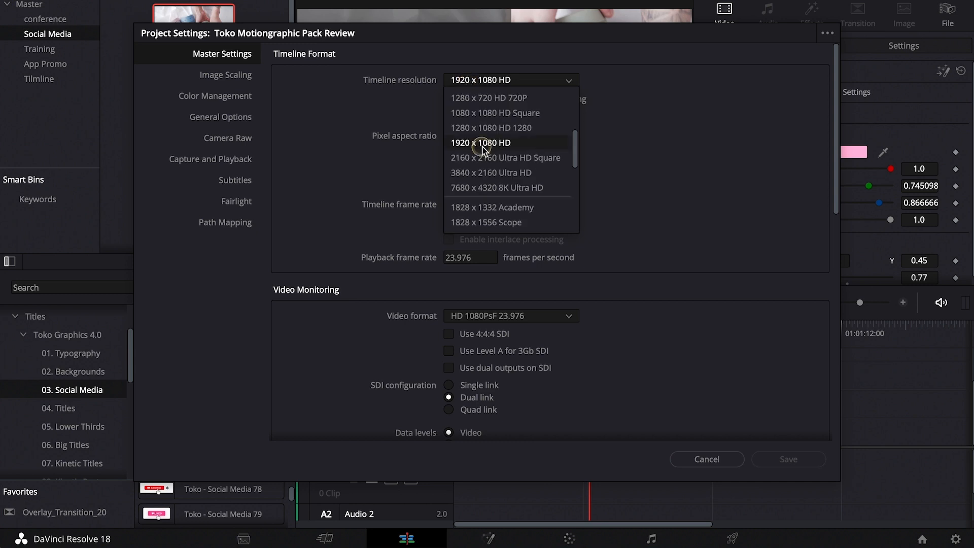
left_click(513, 114)
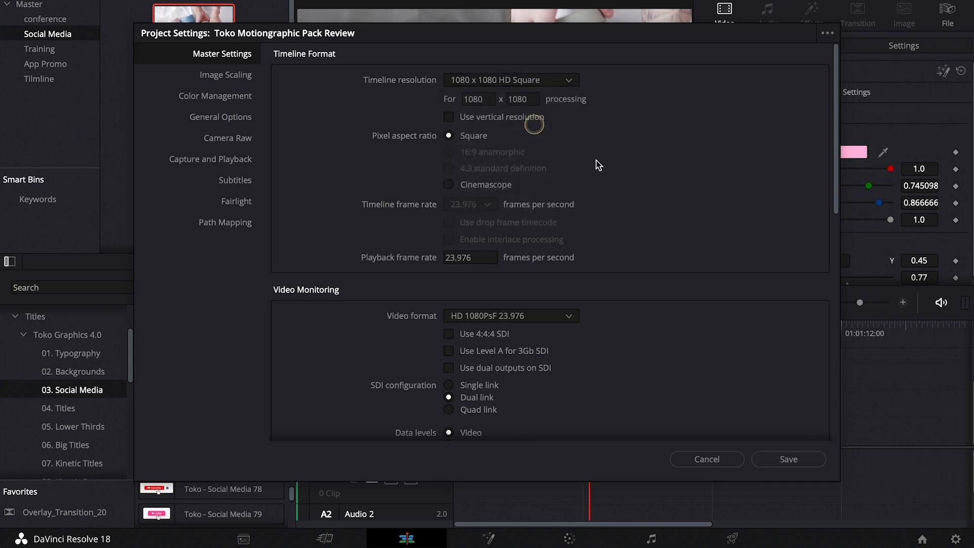
left_click(787, 458)
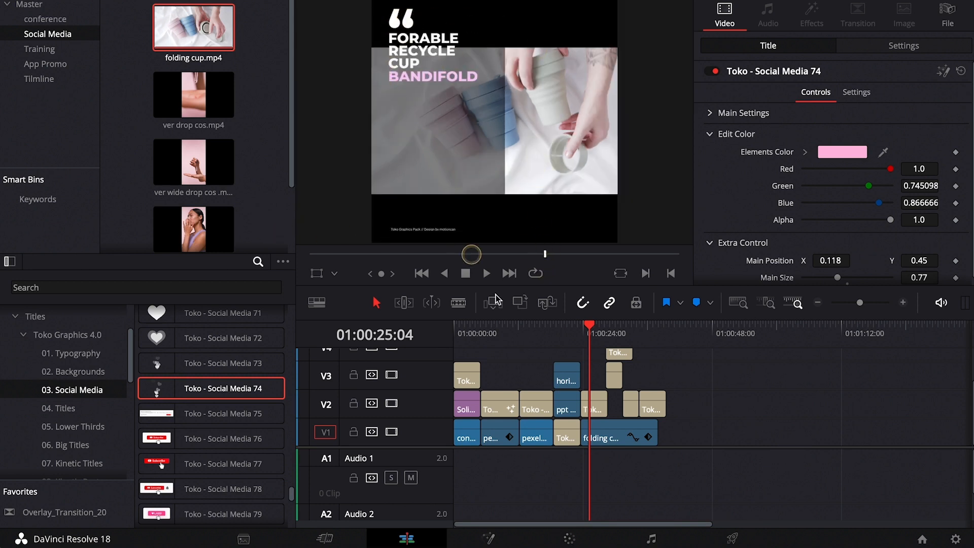
Set the folding cup clip's zoom to 1.950 and position X to -133.188 to fill the square frame, and play it back
left_click(613, 435)
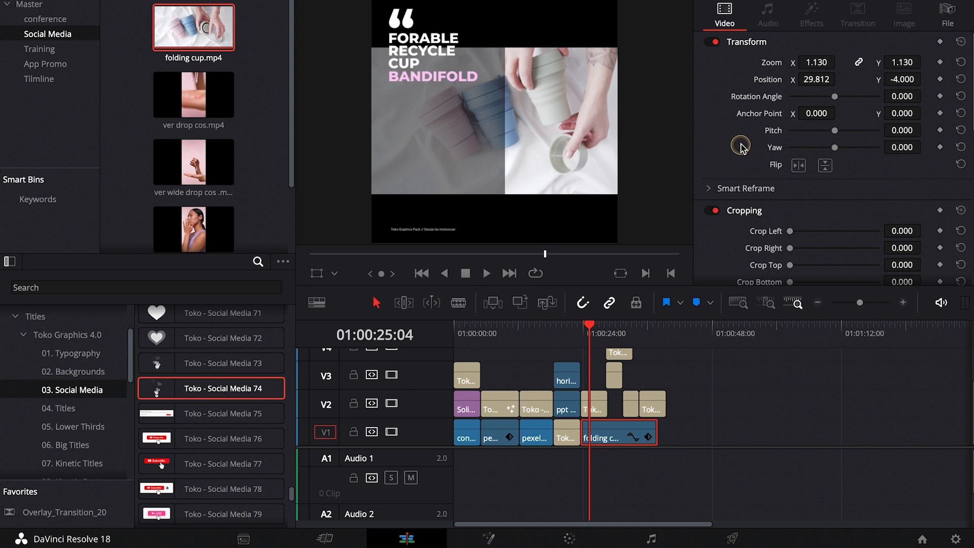
left_click_drag(817, 62, 702, 79)
left_click_drag(903, 62, 902, 61)
key("space")
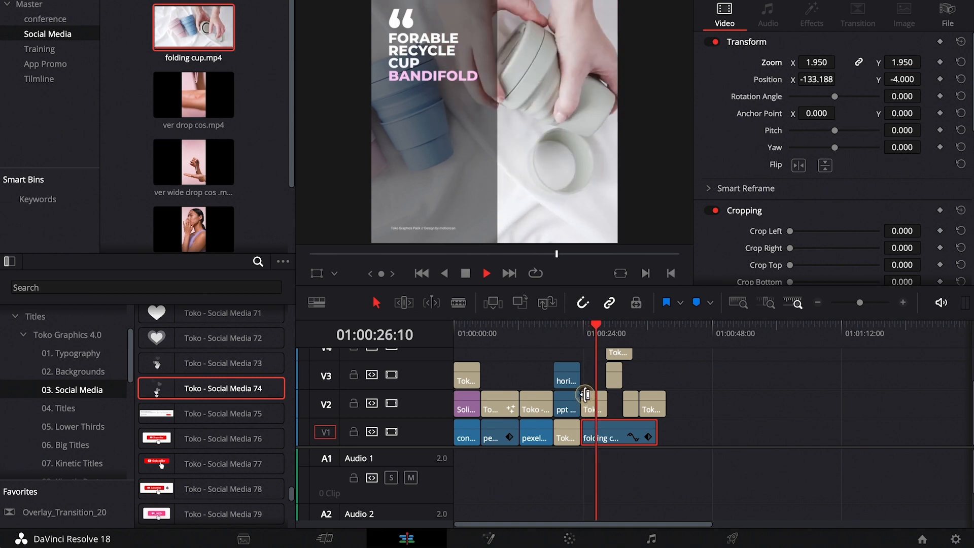
Change the project's timeline resolution to vertical 1080 x 1920 HD and save the settings
key("shift+9")
left_click(447, 76)
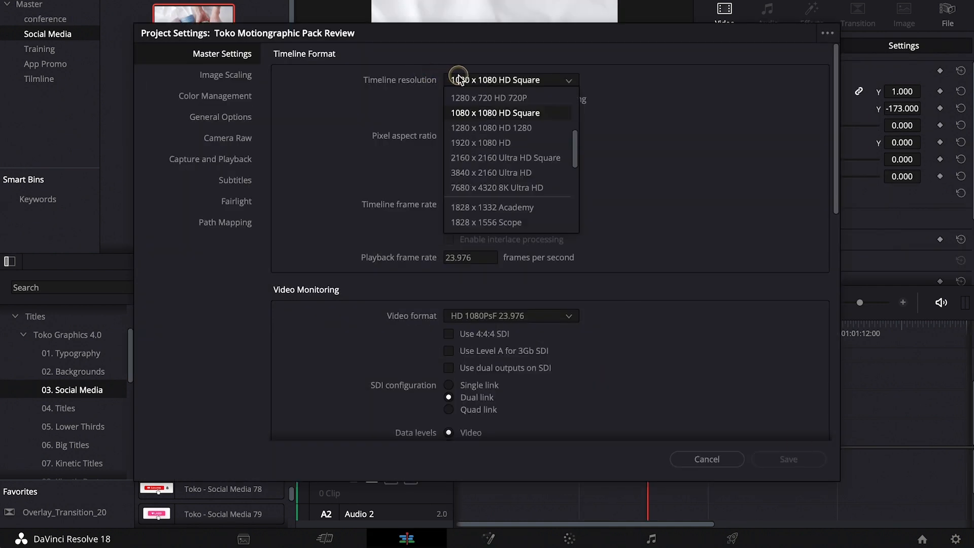
left_click(520, 142)
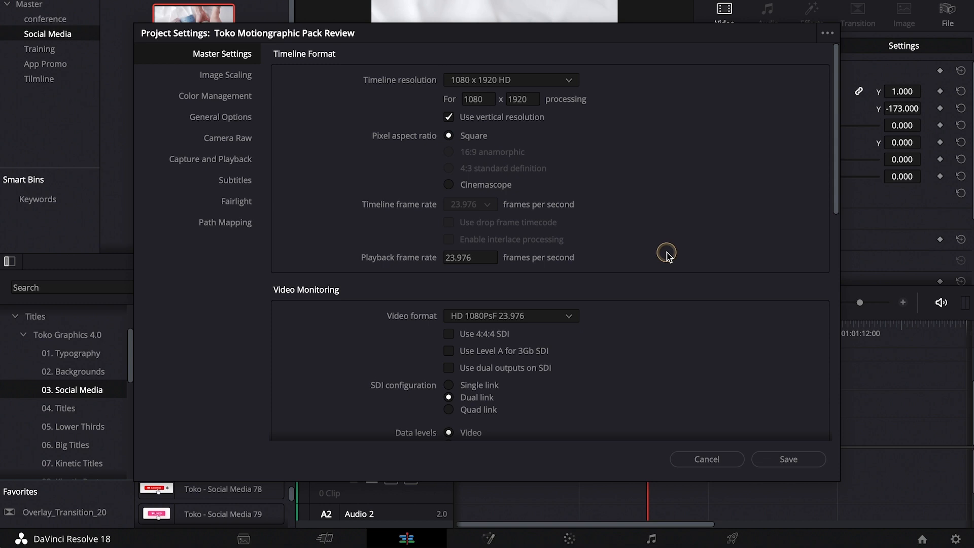
left_click(776, 458)
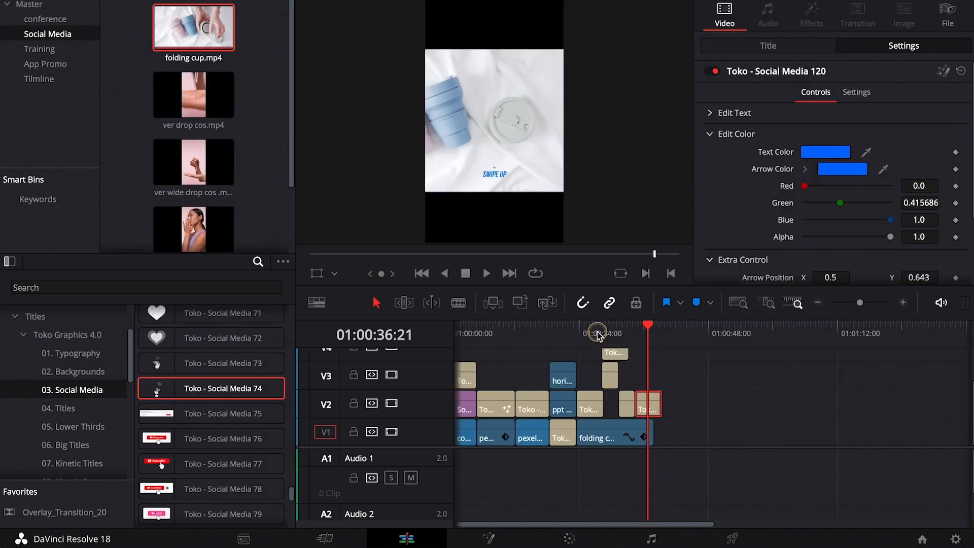
Play back the start of the folding cup scene in the vertical format and select its video clip
left_click(589, 332)
key("space")
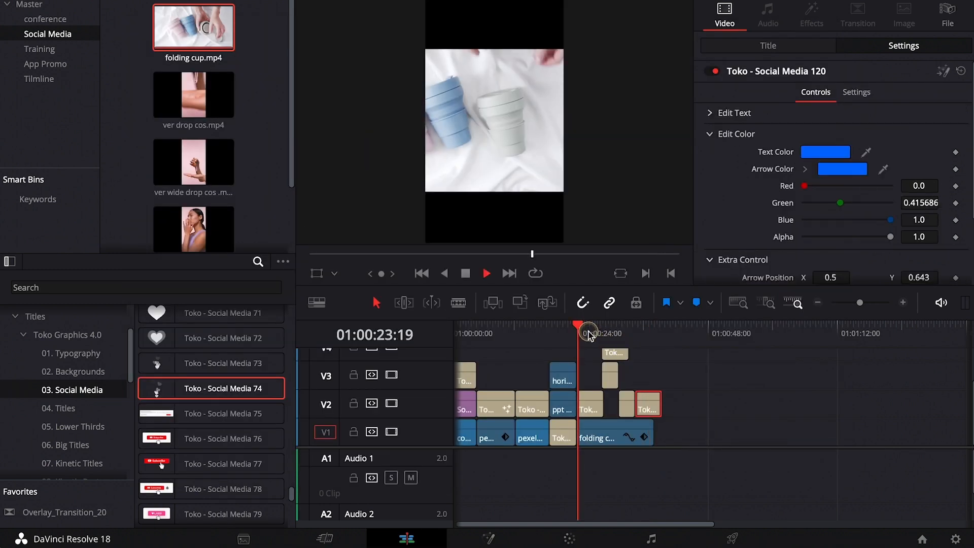
key("space")
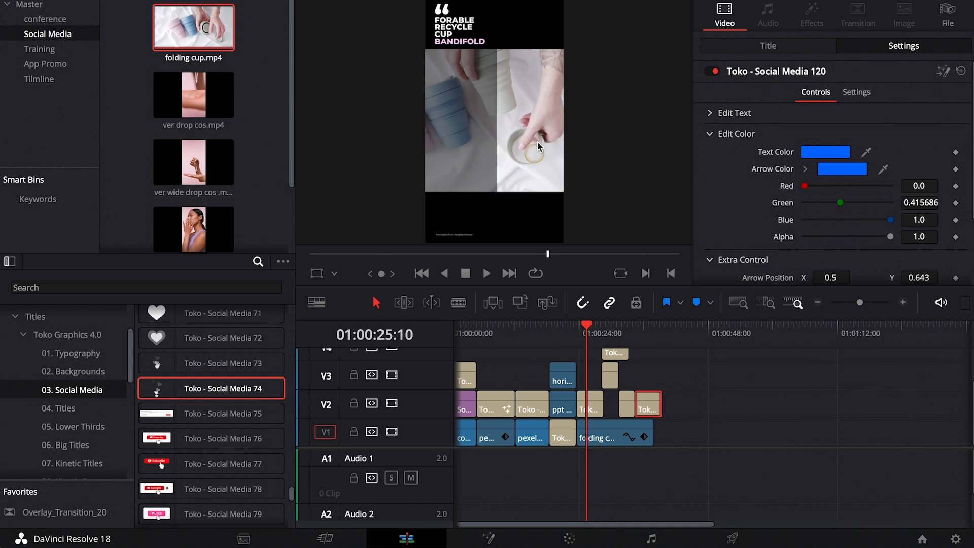
left_click(589, 434)
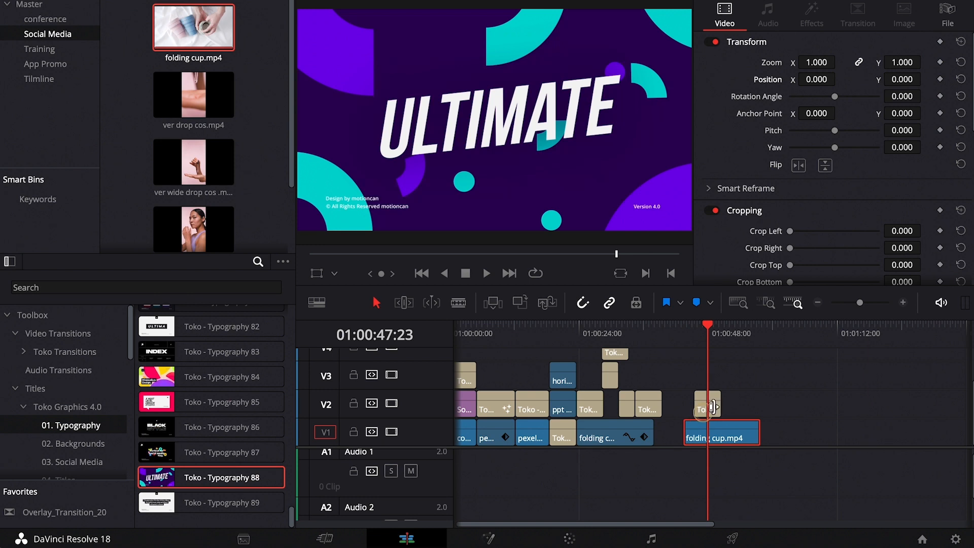
Select the Toko - Typography 88 title and switch the project to vertical resolution to check how it adapts
left_click(715, 404)
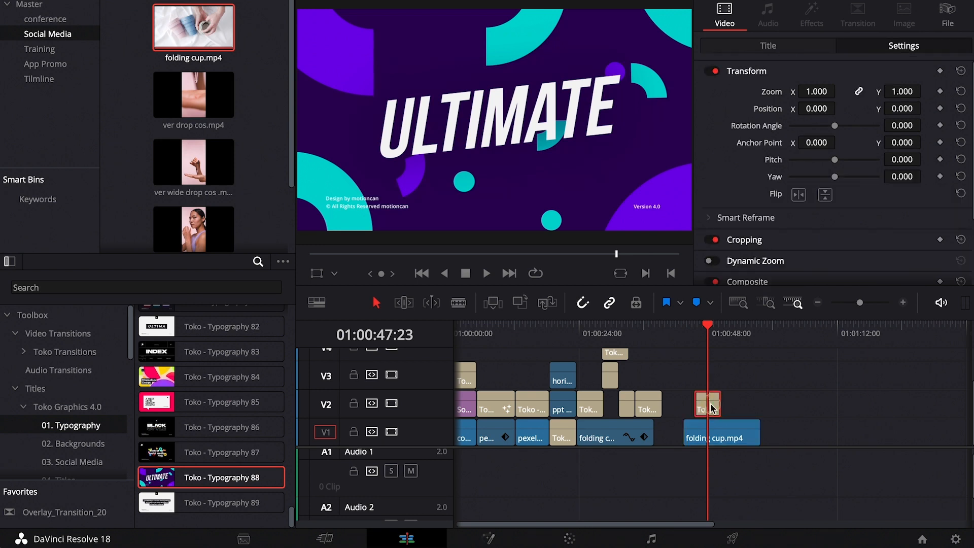
left_click(953, 538)
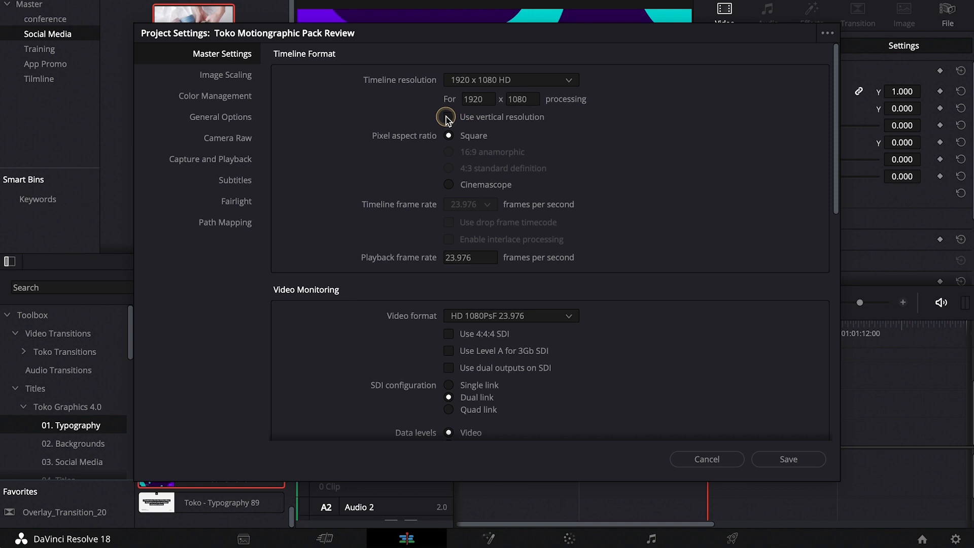
left_click(797, 457)
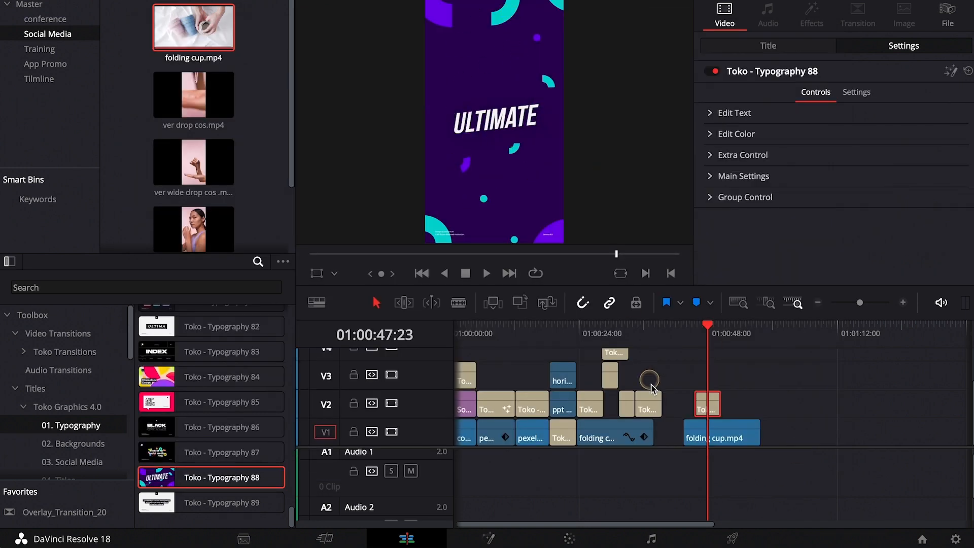
Switch the timeline resolution to 1080 x 1080 HD Square to check the Typography 88 title in a square frame
left_click(955, 538)
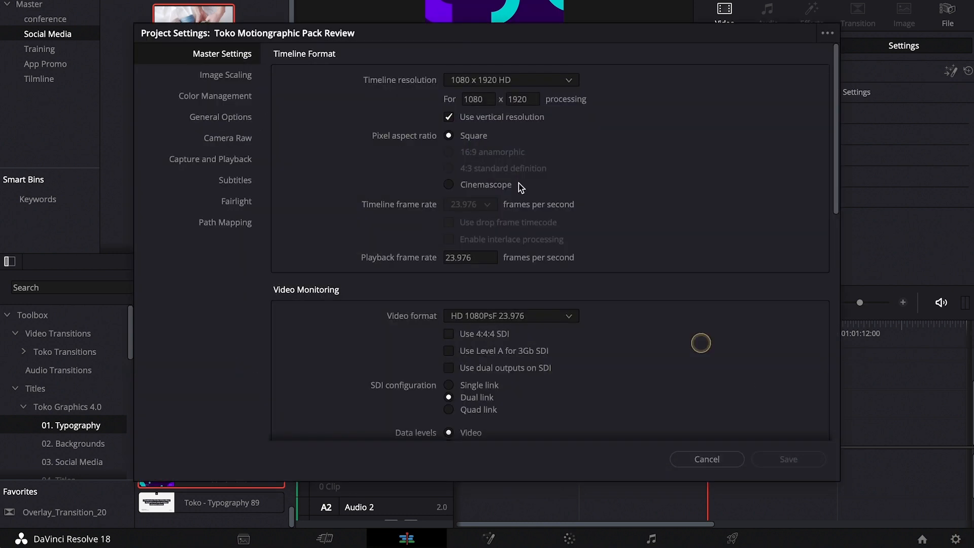
left_click(489, 81)
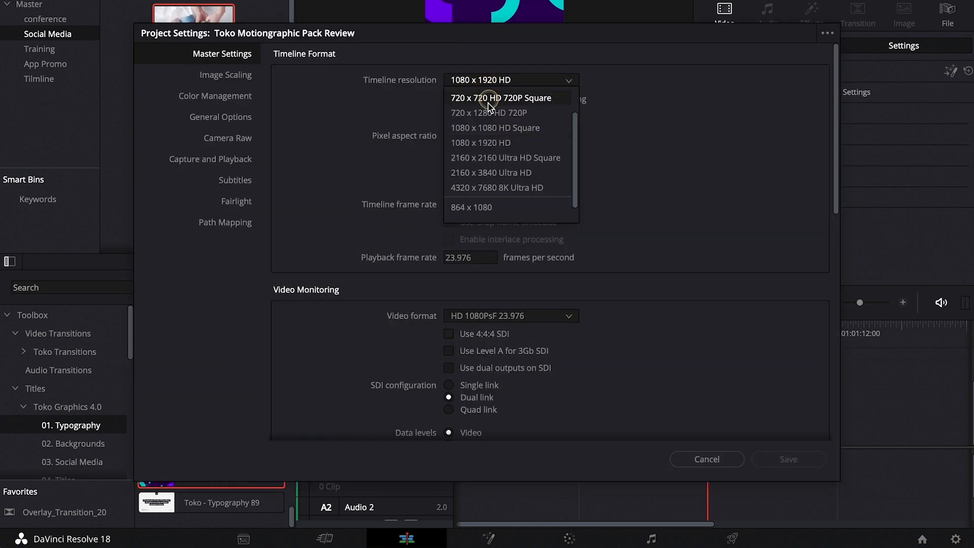
left_click(504, 126)
left_click(803, 460)
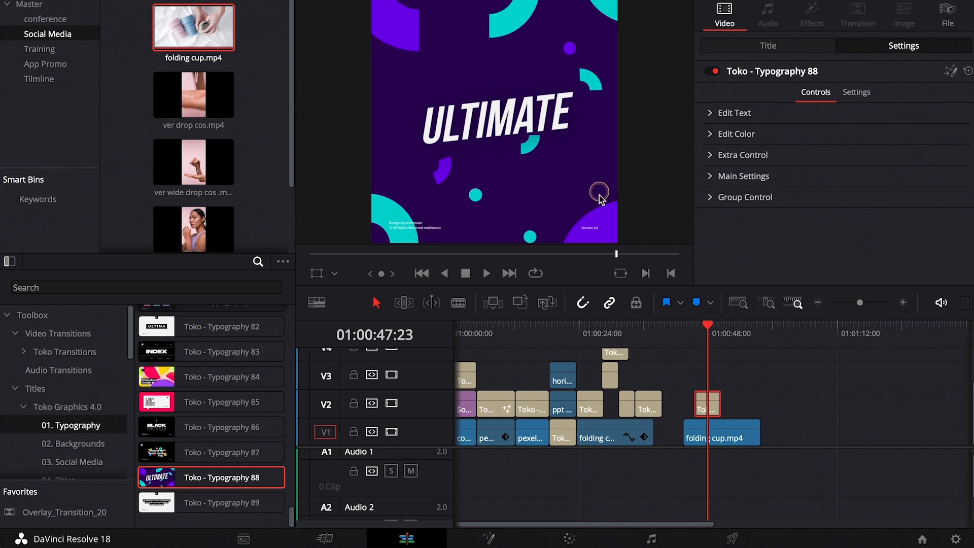
left_click_drag(708, 346, 700, 341)
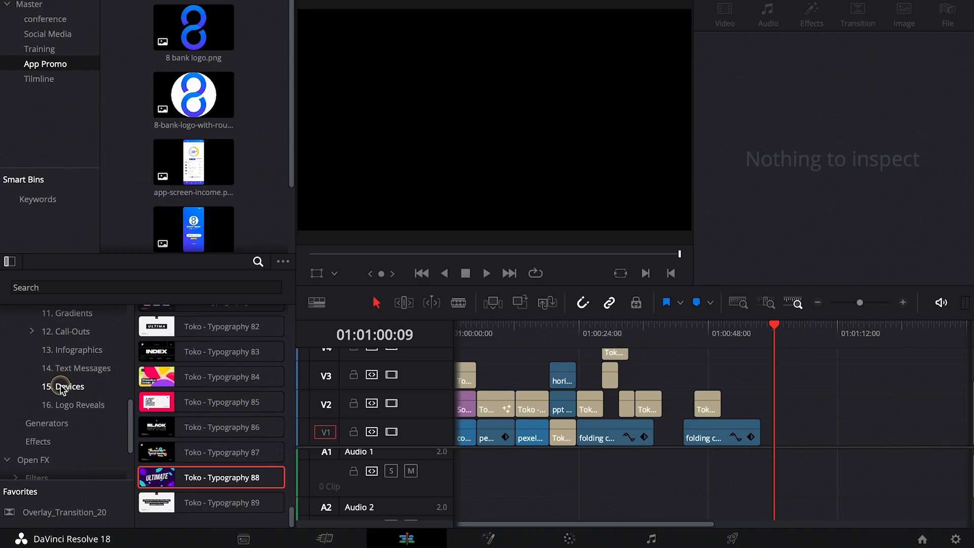
Place Toko - Device 03 on V1 after the last folding cup clip and set the timeline proxy resolution to Quarter
left_click(61, 385)
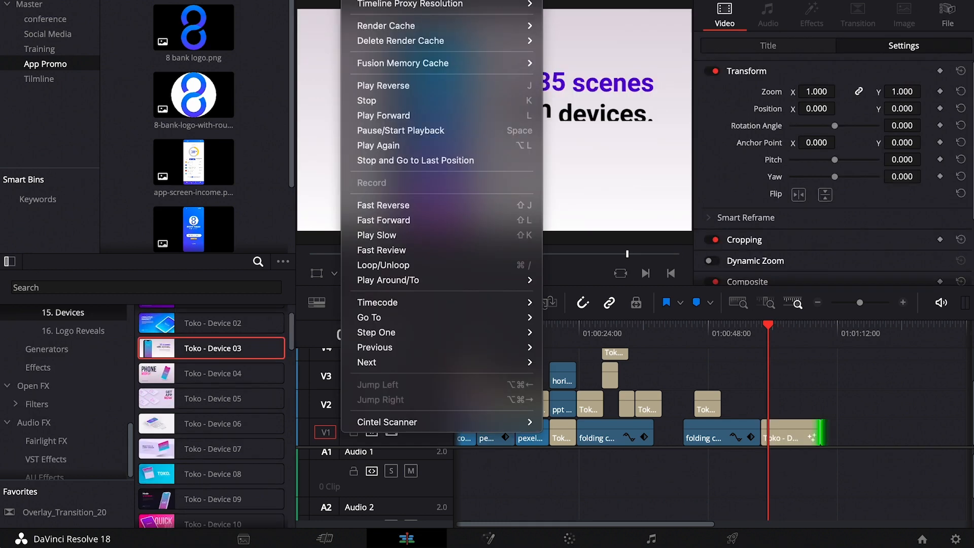
mouse_move(518, 4)
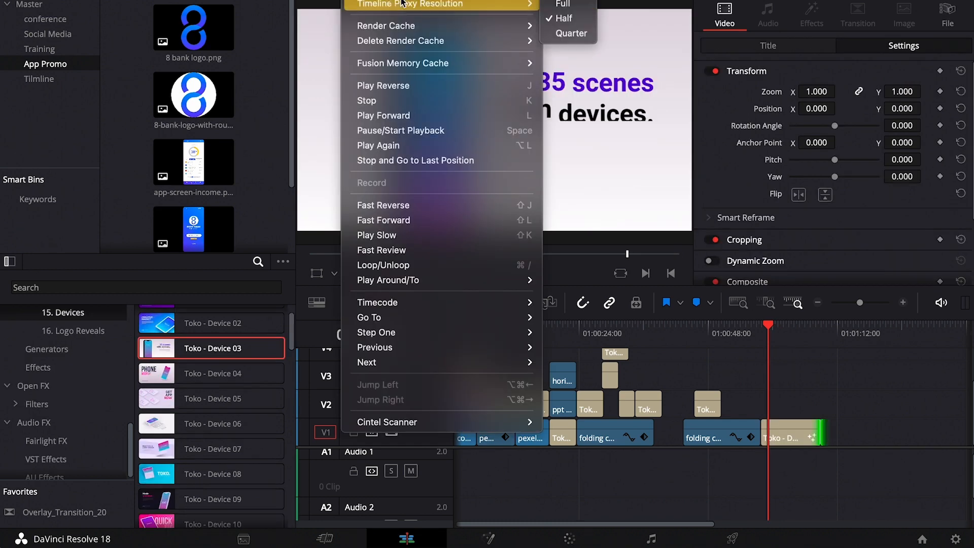
left_click(577, 33)
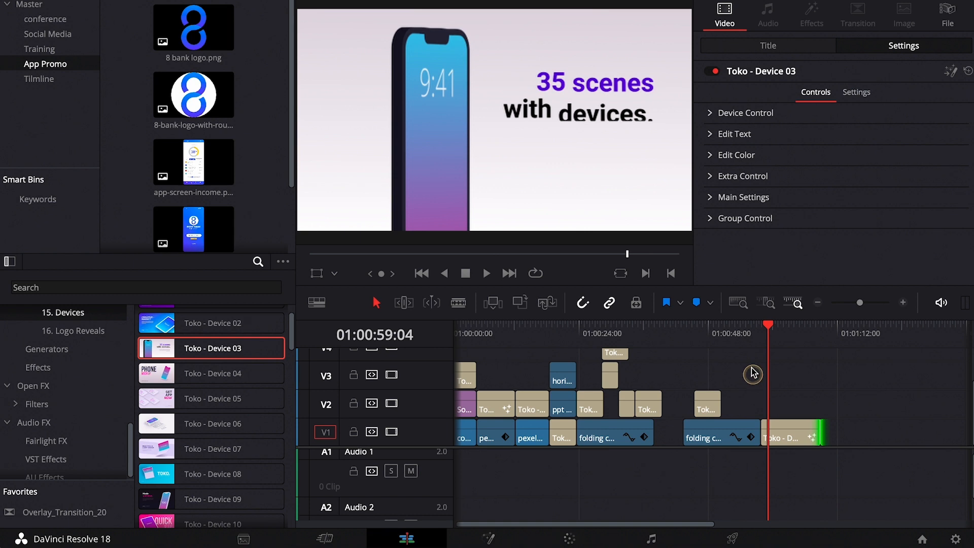
Clear the "9:41" screen text from the Toko - Device 03 phone
left_click(398, 186)
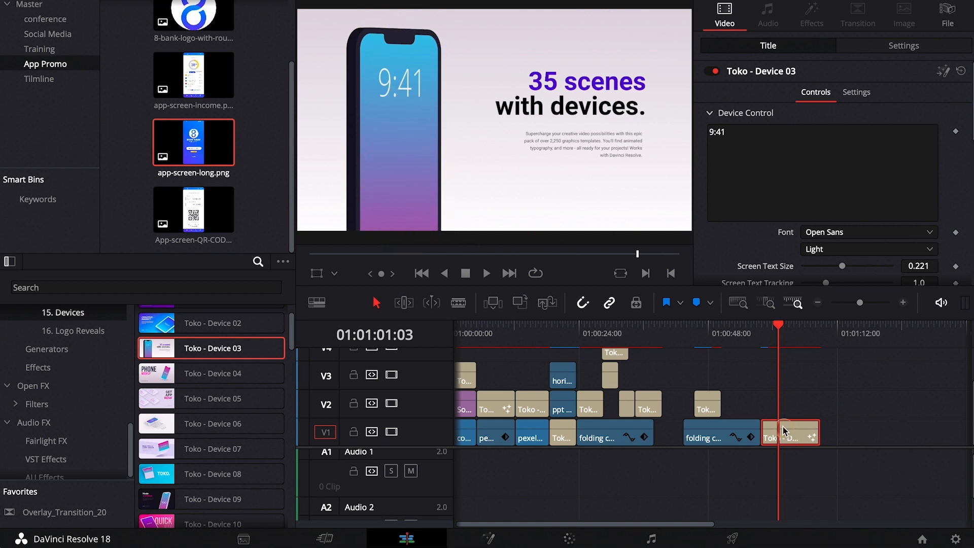
left_click(763, 141)
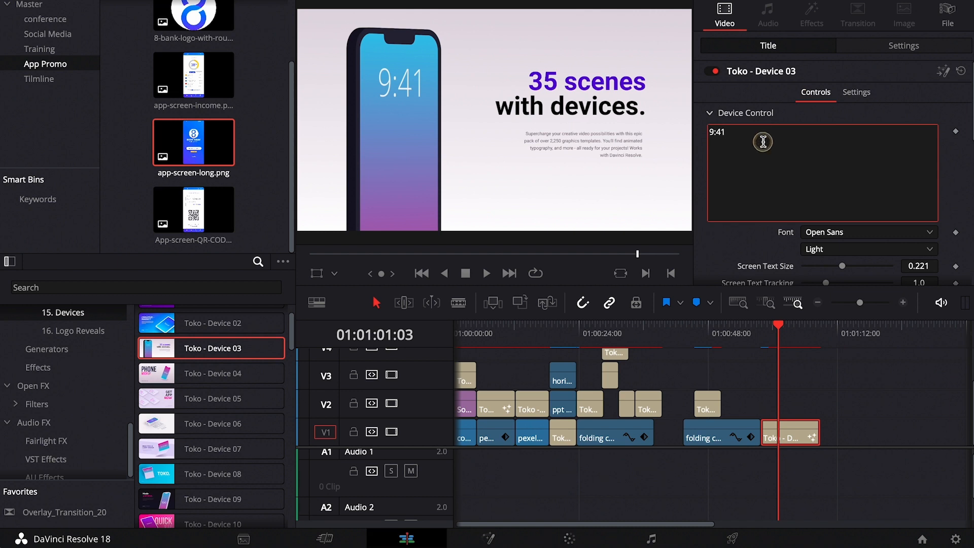
left_click(728, 248)
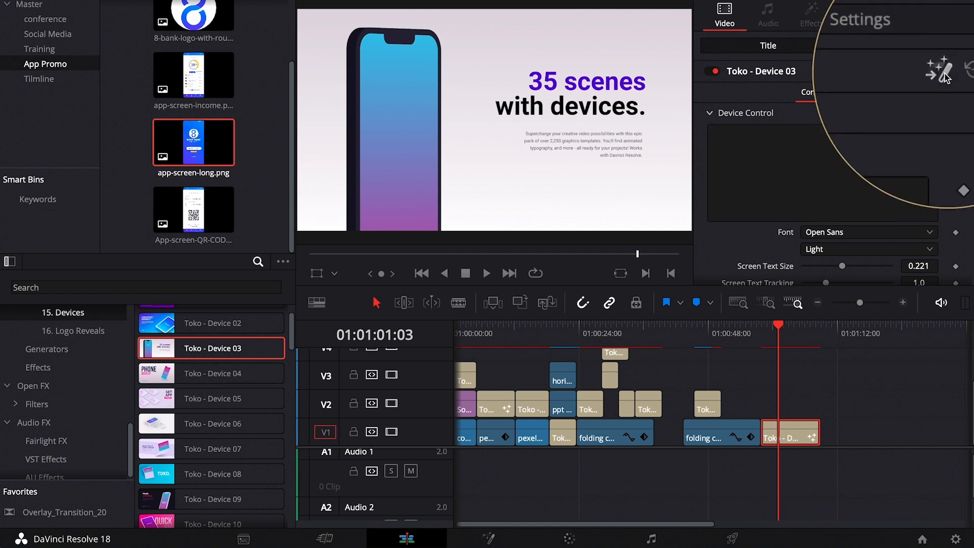
Open Toko - Device 03 in Fusion, expand its node group and replace the PLACEHOLDER node with app-screen-long.png
left_click(943, 71)
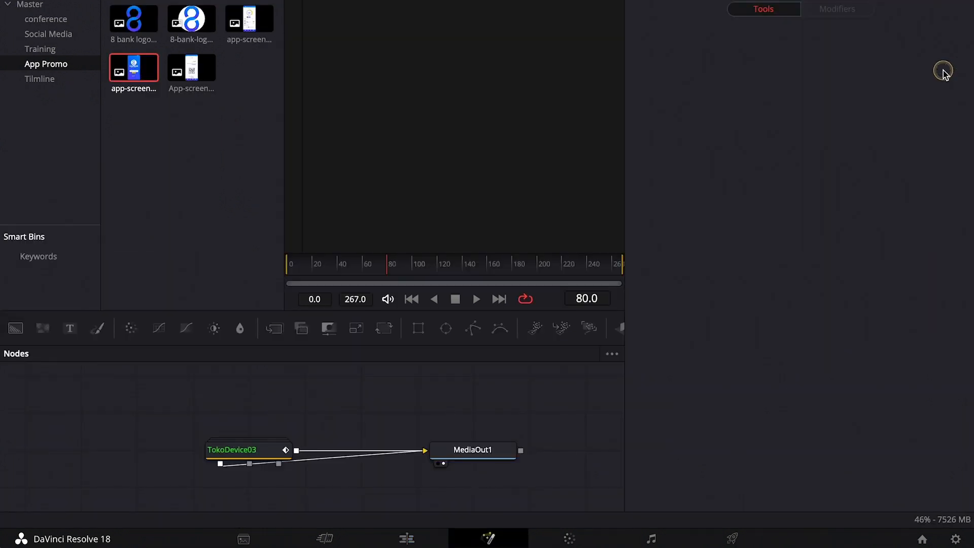
left_click(237, 452)
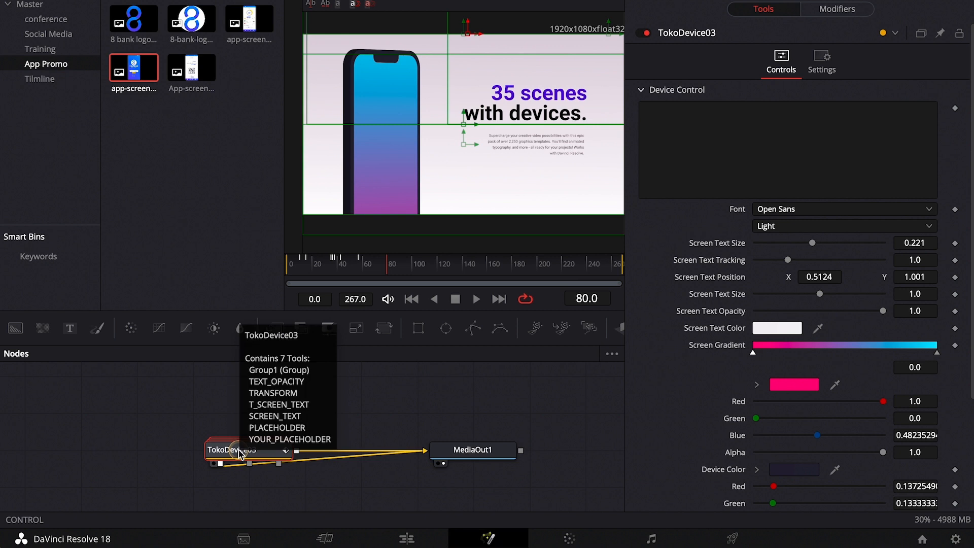
double_click(238, 451)
scroll(228, 436, "down", 3)
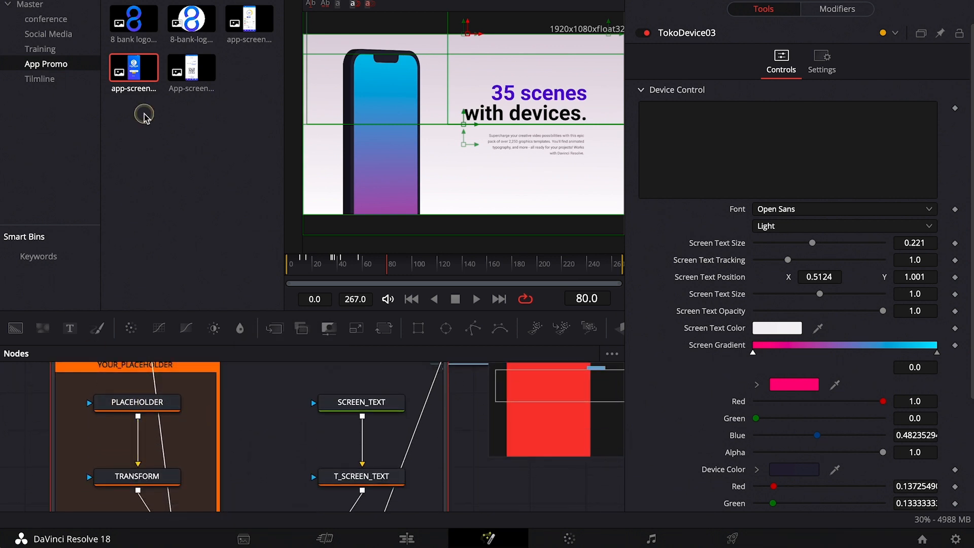
left_click_drag(135, 68, 144, 404)
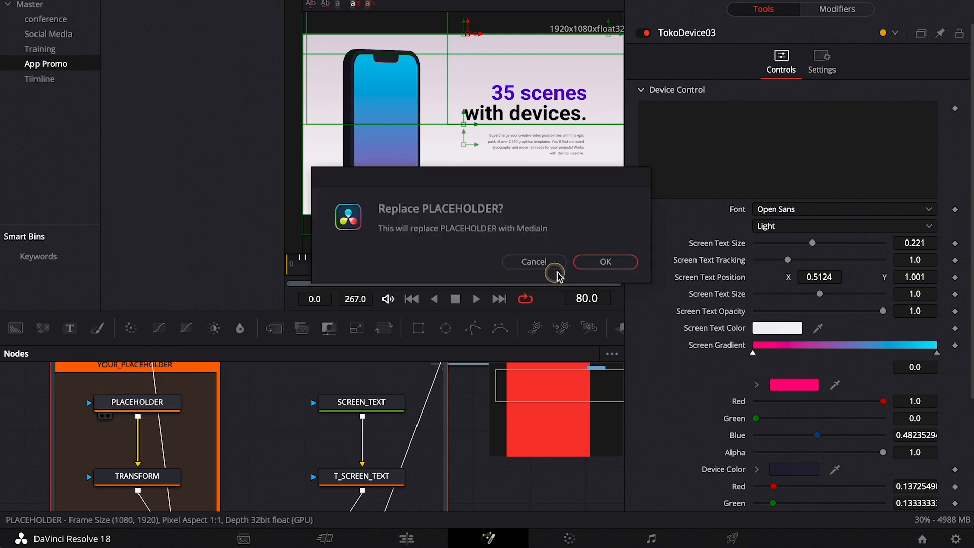
left_click(604, 261)
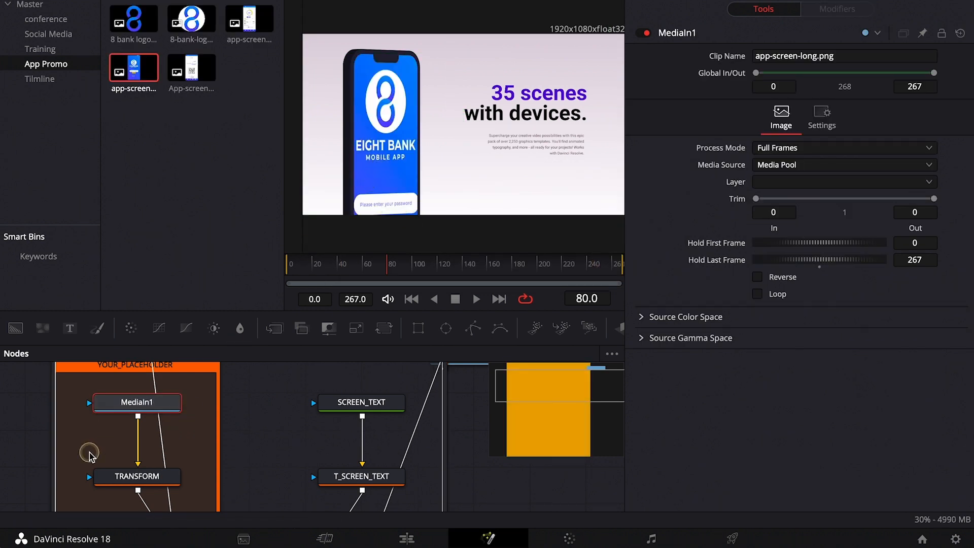
Reduce the app screen image on the phone by setting the TRANSFORM node's Size to 0.81
left_click(140, 480)
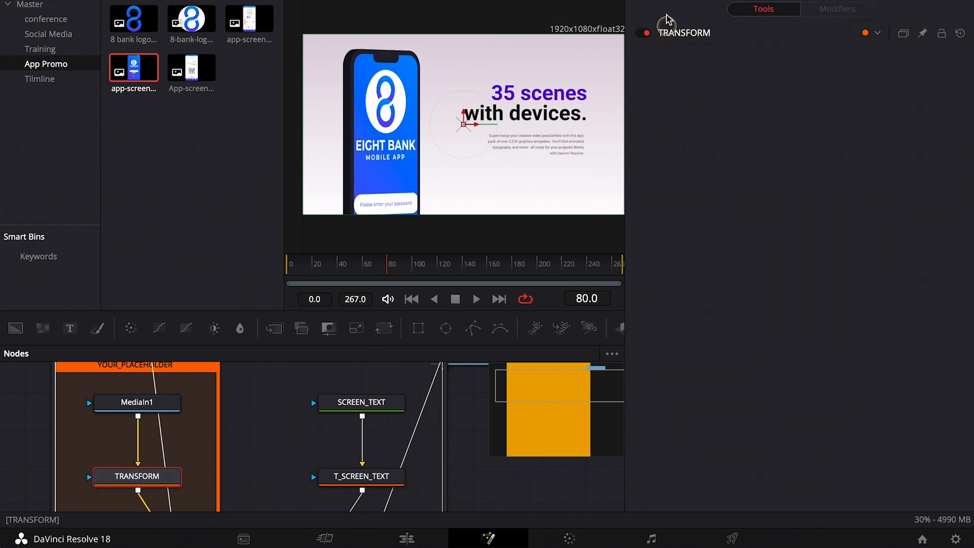
left_click(754, 35)
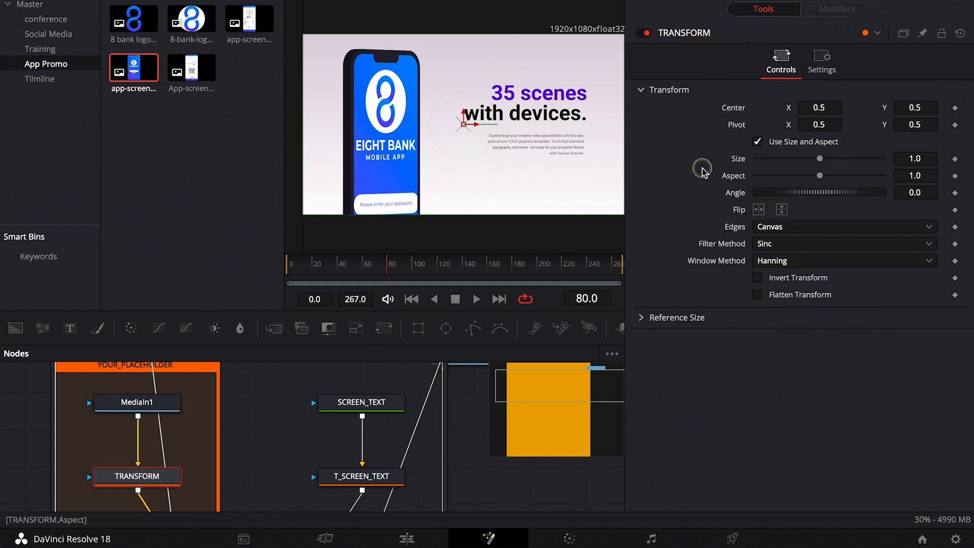
left_click_drag(818, 158, 806, 159)
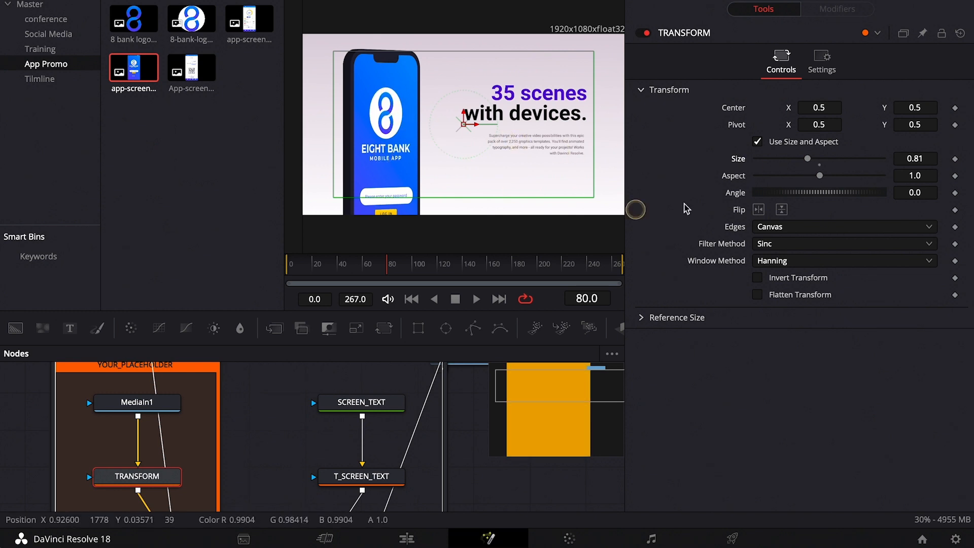
Set the TRANSFORM node's Aspect to 0.905 and Center Y to 0.541, and return to the edit timeline
left_click_drag(820, 180, 815, 182)
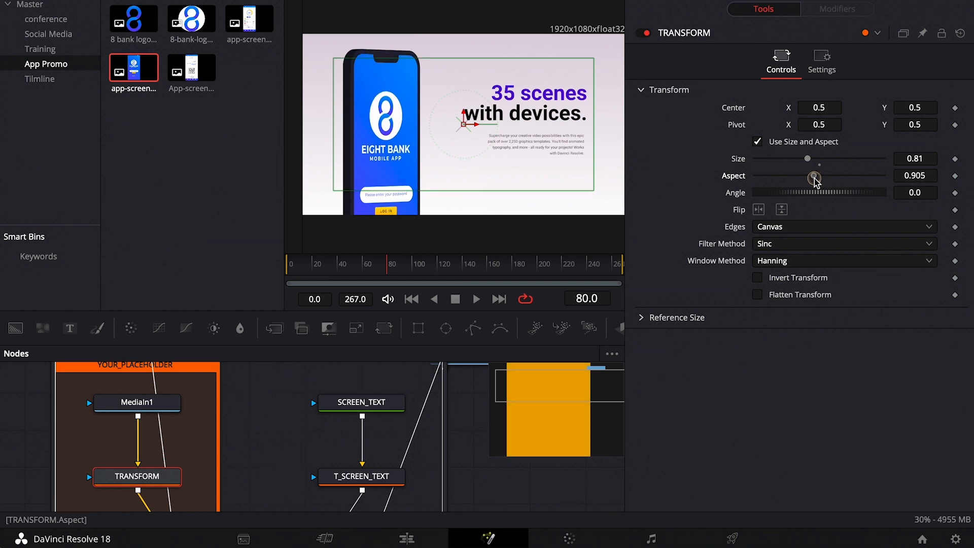
left_click_drag(925, 107, 944, 107)
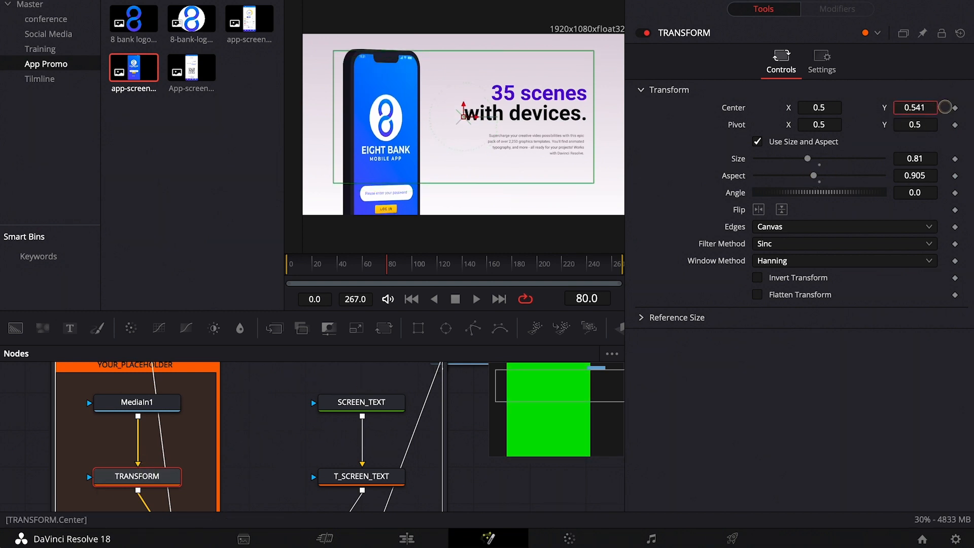
left_click(405, 539)
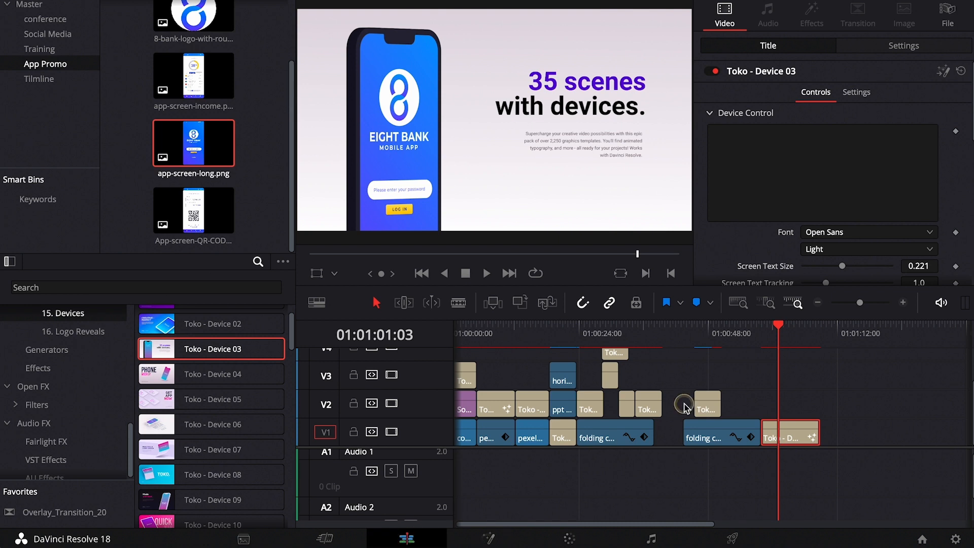
Replace the two headline lines of Toko - Device 03 with "EASY, FAST" and "MOENY TRANSFER"
left_click(727, 114)
left_click(673, 154)
key("BackSpace")
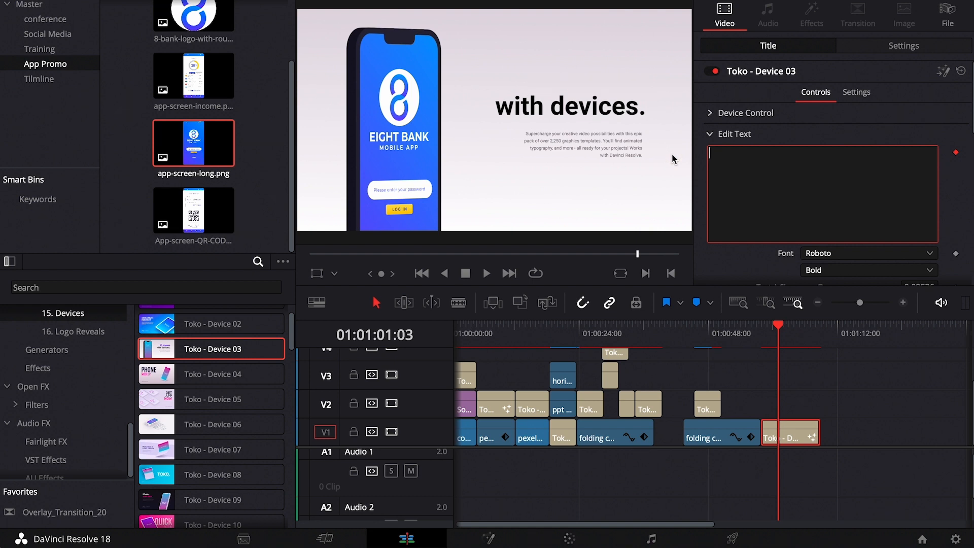
type("EASY, FAST")
scroll(702, 221, "down", 5)
left_click_drag(752, 223, 702, 221)
type("MOENY TRANSFER")
scroll(717, 183, "down", 1)
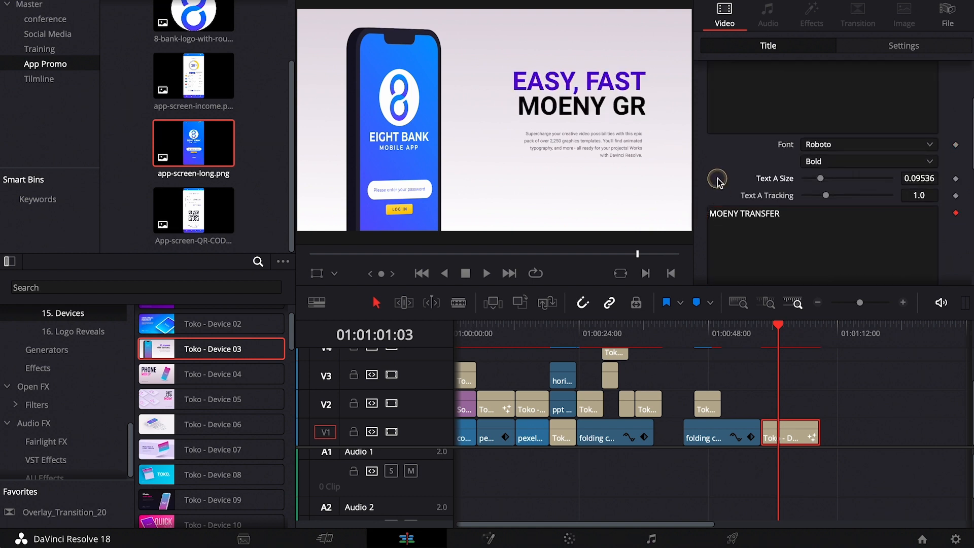
Reduce the Text A Size of the first headline line and extend its text to "EASY, FAST, SAFE"
left_click(717, 183)
scroll(947, 145, "down", 1)
left_click_drag(820, 162, 815, 164)
scroll(815, 165, "up", 4)
left_click(755, 133)
type(", SAFE")
Set the Text B Size of "MOENY TRANSFER" to 0.0669 and clear the description paragraph beneath it
left_click(737, 259)
scroll(737, 259, "down", 8)
double_click(910, 212)
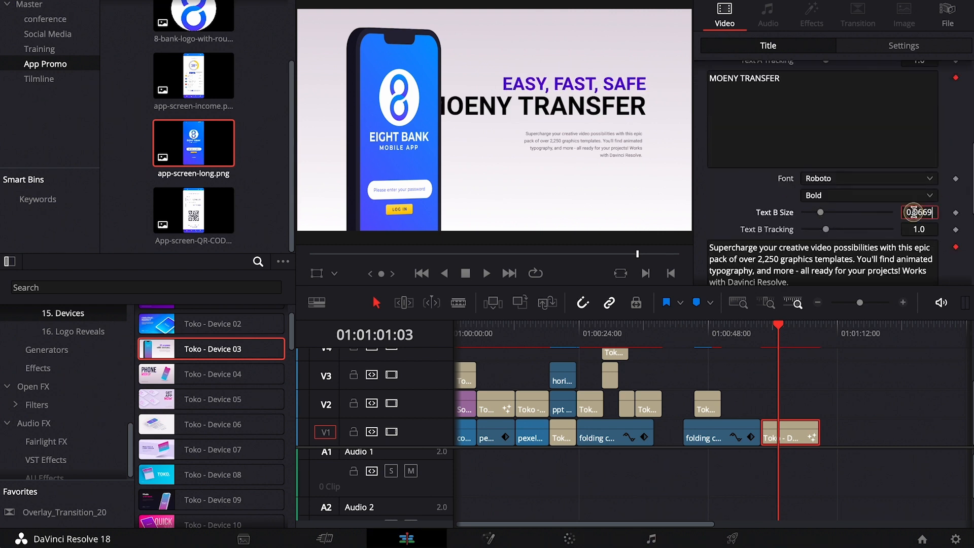
type("0.0669")
left_click_drag(791, 281, 709, 247)
key("BackSpace")
Lower both headline lines toward the vertical middle of the frame and bring them closer together
scroll(730, 257, "down", 10)
scroll(731, 256, "up", 3)
left_click(732, 255)
left_click(735, 230)
left_click_drag(917, 145, 854, 146)
left_click_drag(915, 182, 873, 182)
mouse_move(778, 326)
left_mouse_down()
mouse_move(768, 333)
mouse_move(787, 336)
left_mouse_up()
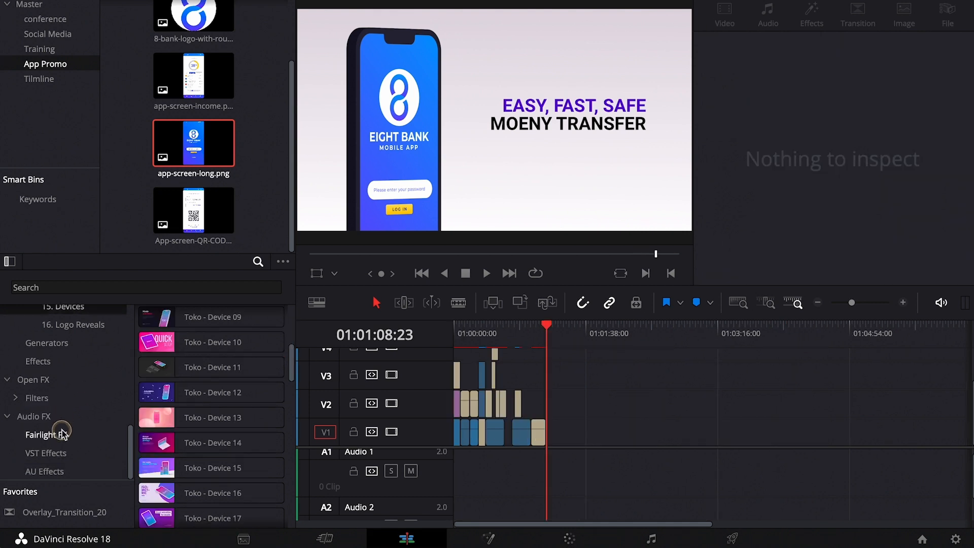
Place Toko - Logo Reveal 14 on V2 above the Toko - Device 03 clip, starting at 01:01:03:09
scroll(21, 421, "up", 2)
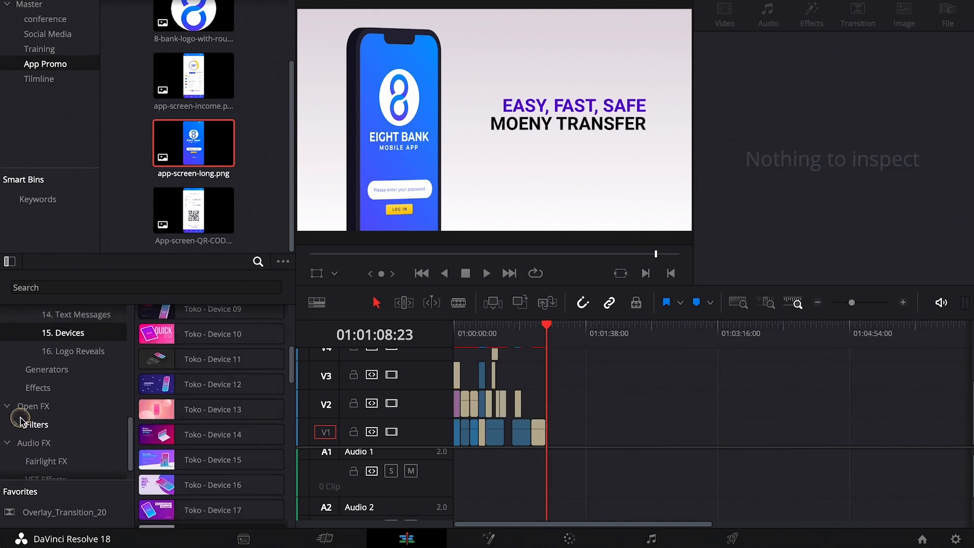
scroll(21, 421, "up", 2)
left_click(75, 391)
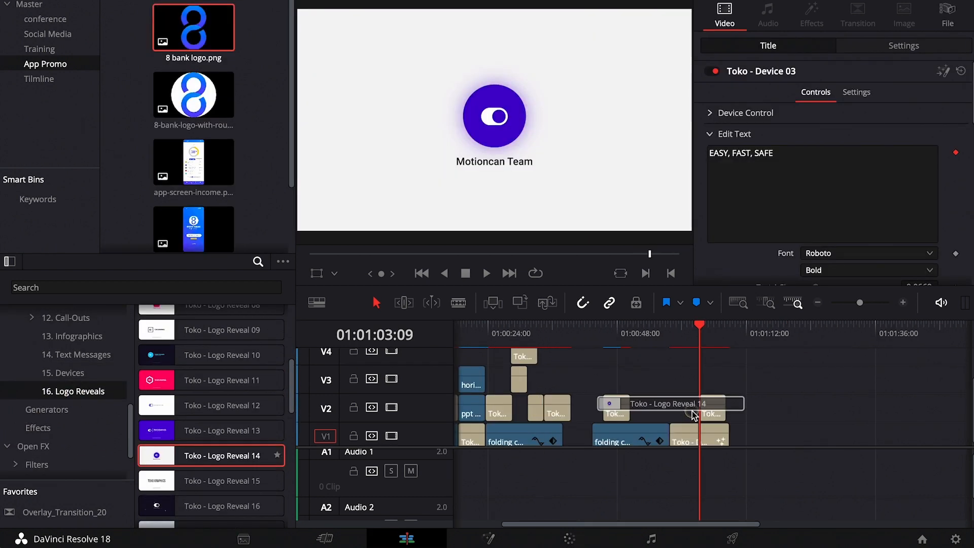
left_click_drag(655, 404, 709, 406)
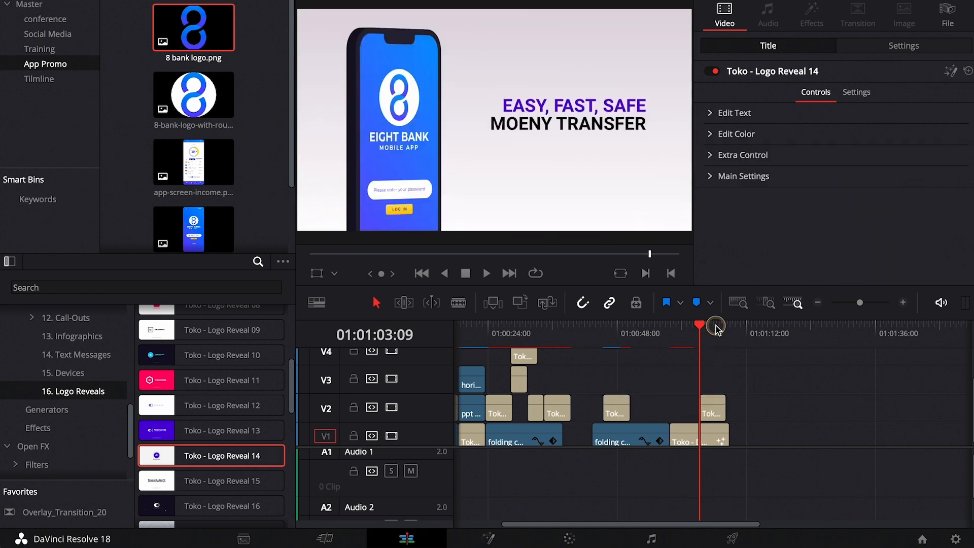
Change the Ellipse Color of Toko - Logo Reveal 14 to purple with Red 0.305882, Green 0.0 and Blue 0.811764
left_click(712, 327)
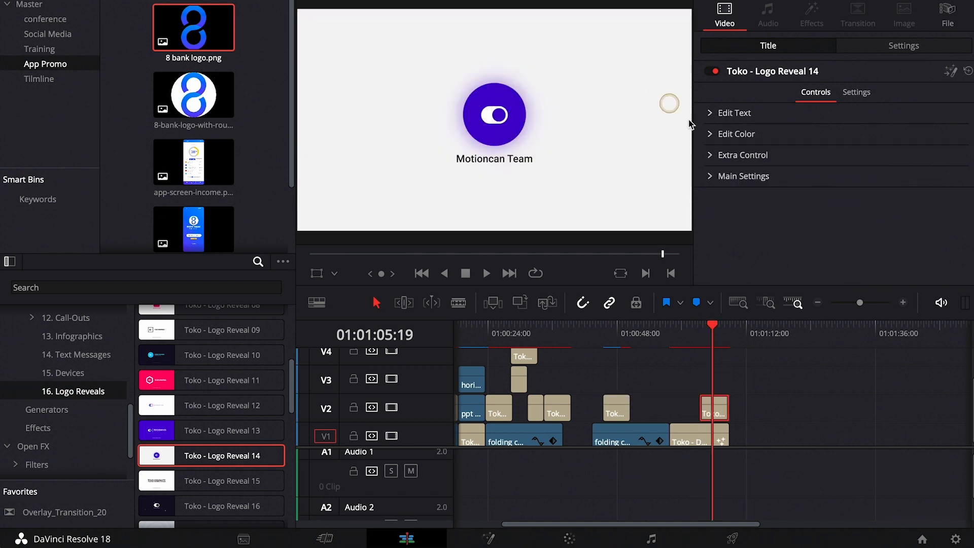
left_click(710, 134)
left_click(842, 169)
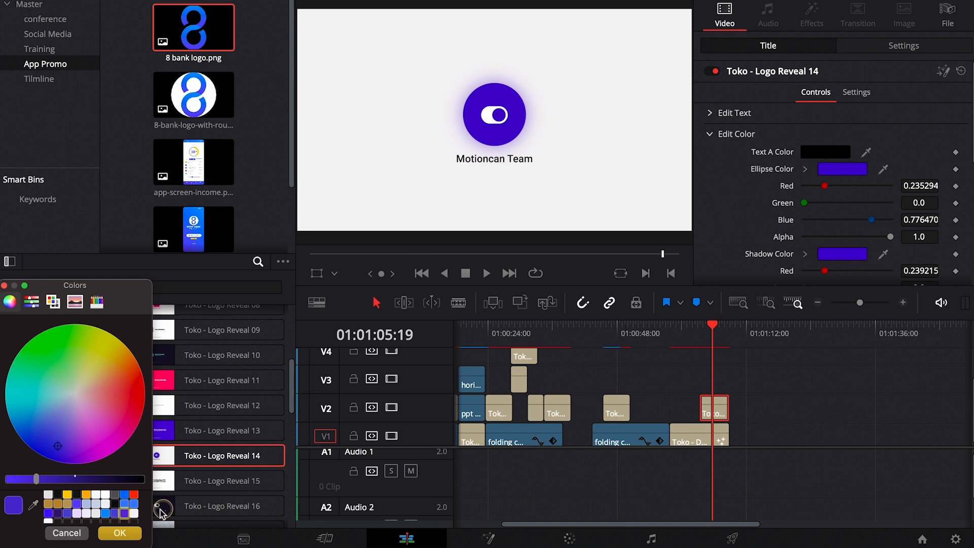
left_click(125, 514)
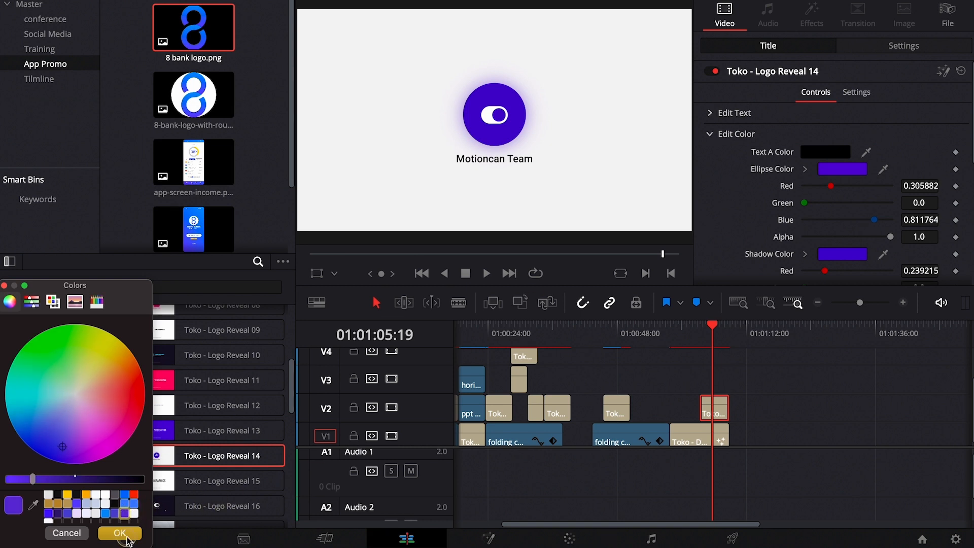
left_click(121, 533)
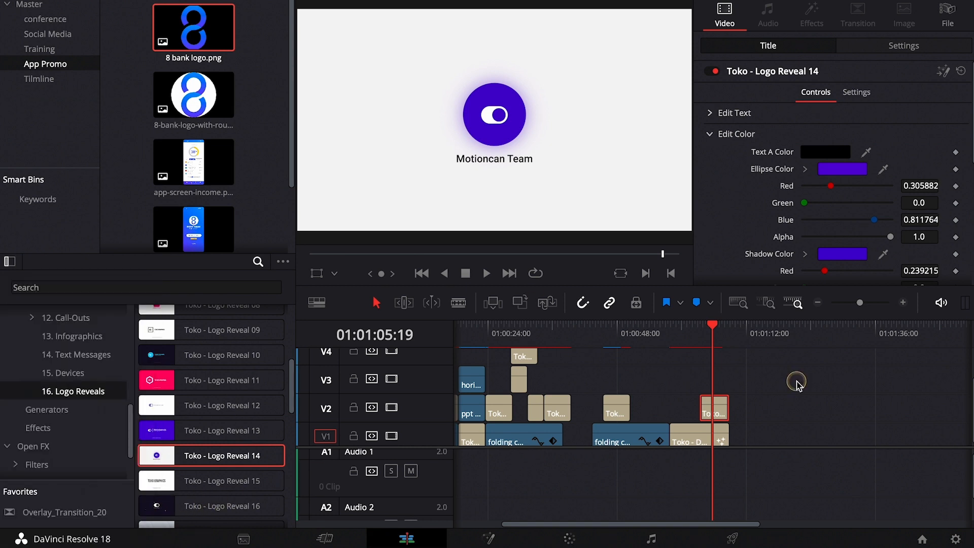
Open Toko - Logo Reveal 14 in Fusion, expand its node group and replace the LOGO node with 8 bank logo.png
left_click(489, 541)
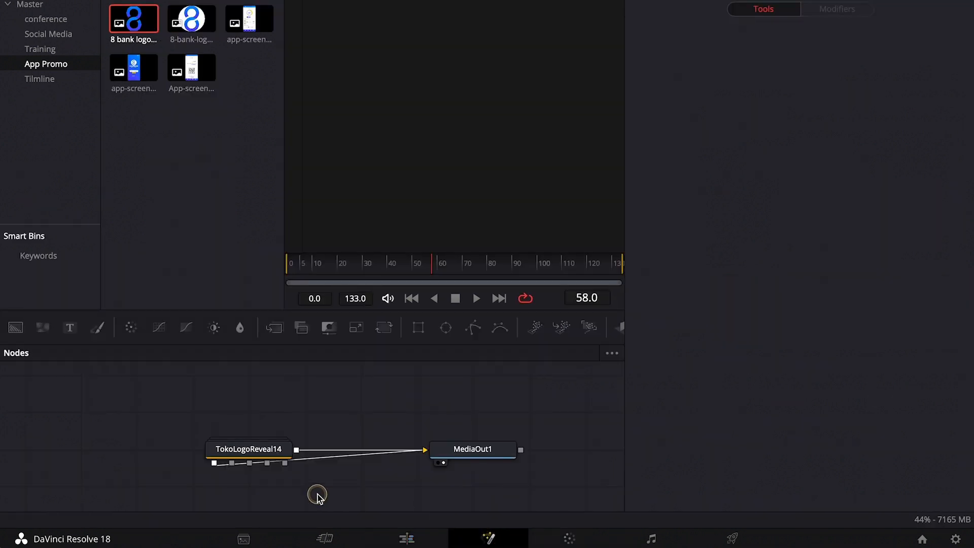
double_click(249, 451)
scroll(270, 450, "down", 3)
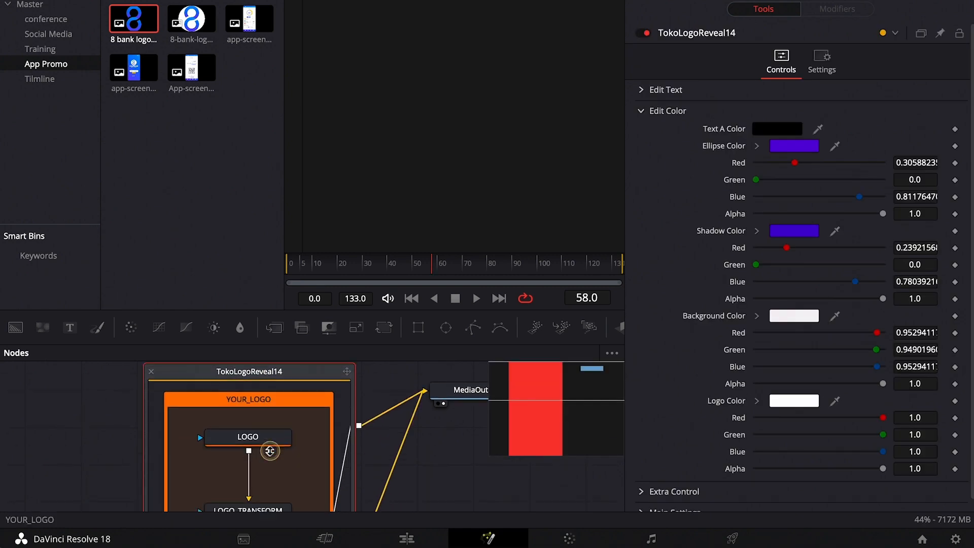
left_click(254, 437)
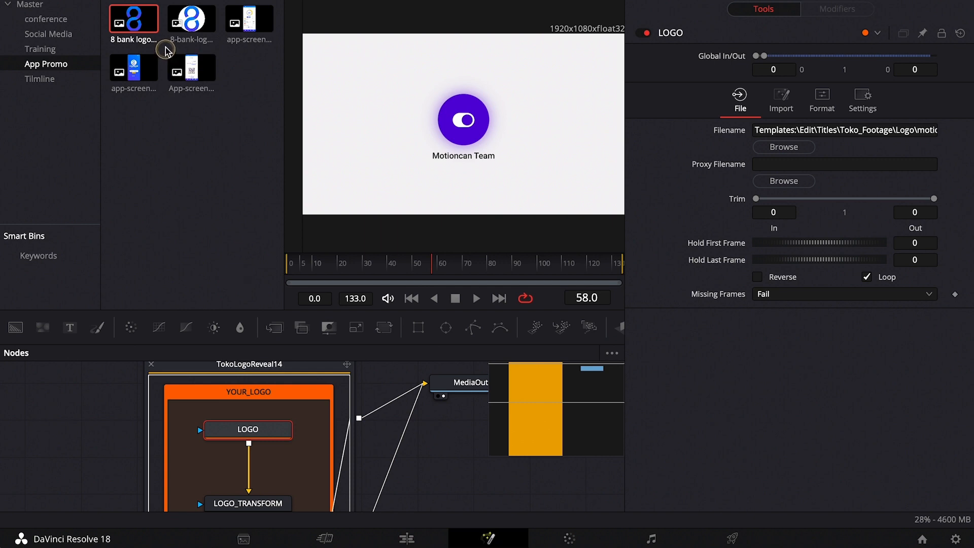
left_click_drag(139, 20, 258, 428)
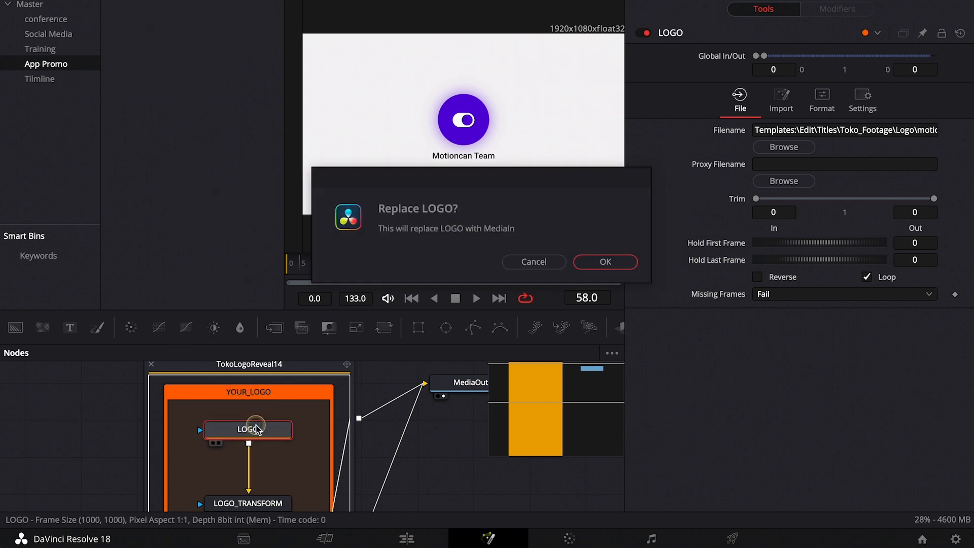
left_click(616, 262)
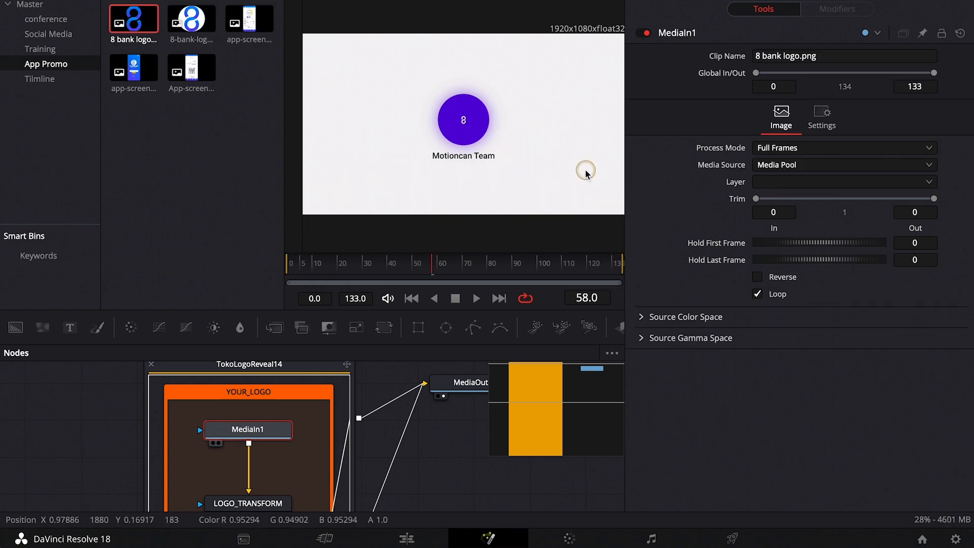
Enlarge the logo by setting the LOGO_TRANSFORM node's Size to 0.82, and return to the edit timeline
scroll(263, 467, "down", 1)
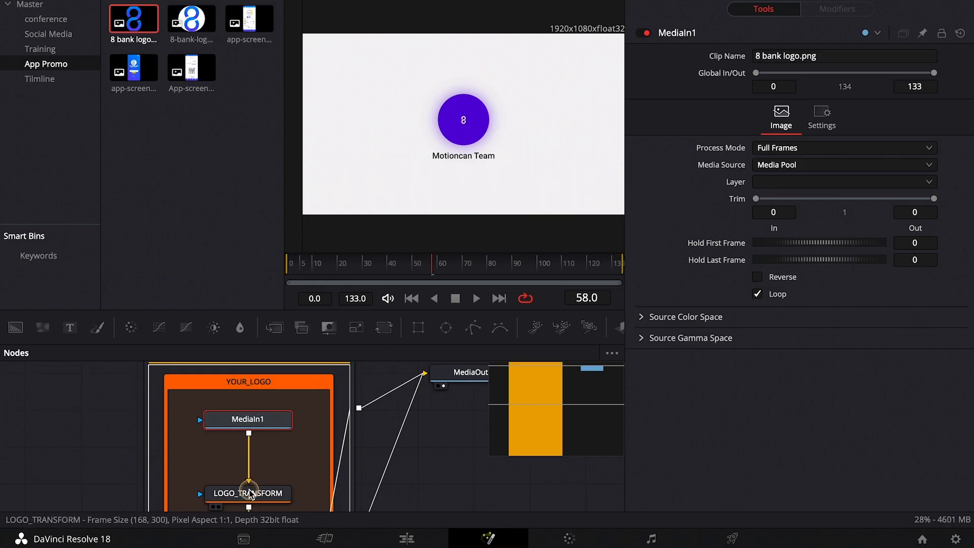
left_click(229, 491)
scroll(257, 473, "down", 3)
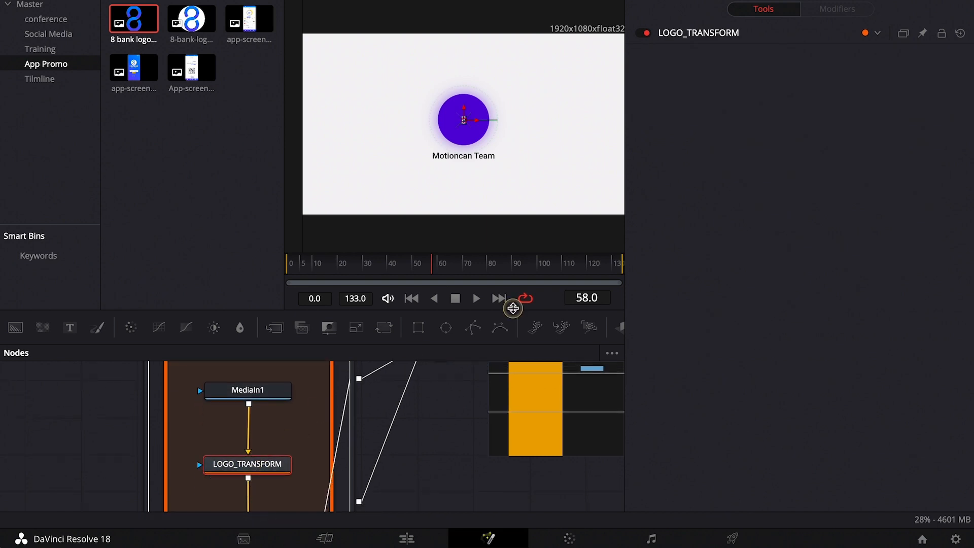
left_click(786, 37)
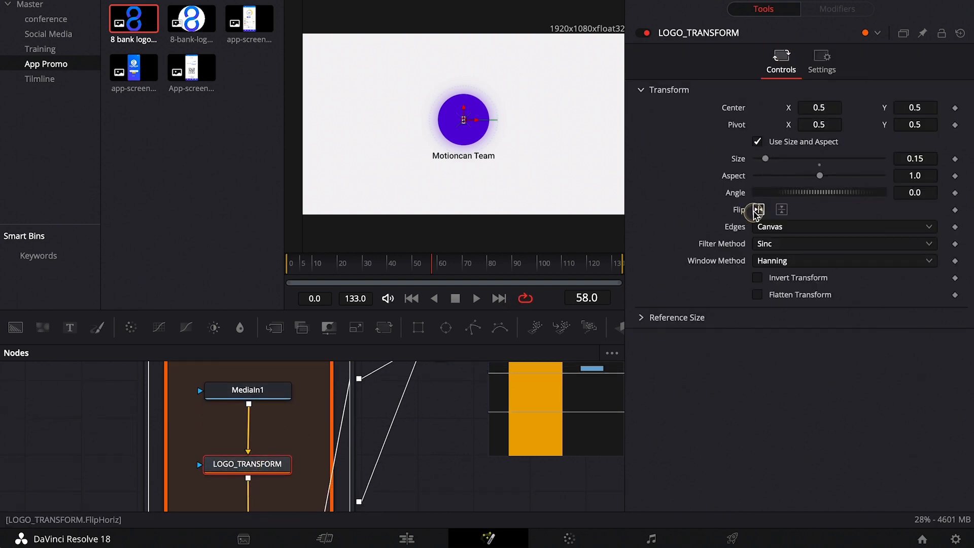
left_click_drag(767, 160, 809, 166)
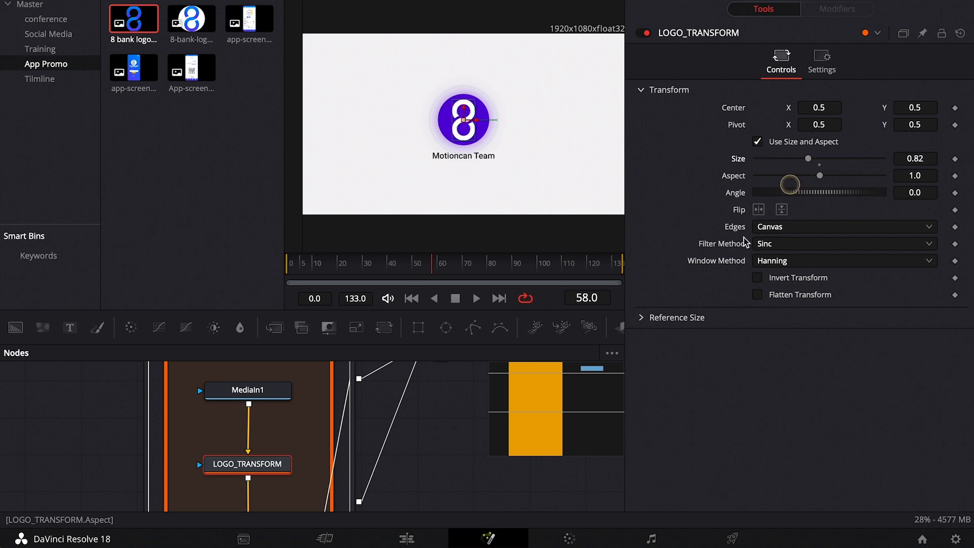
left_click(407, 537)
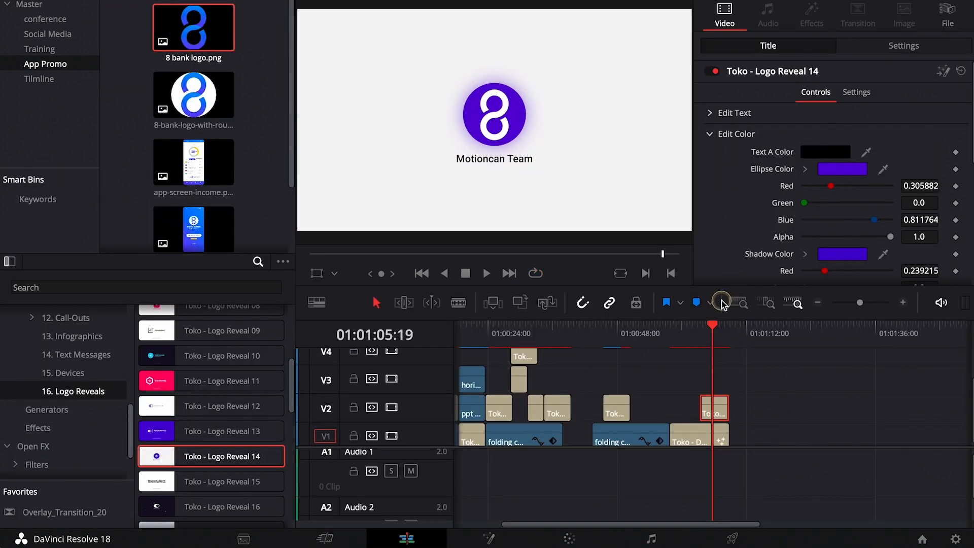
Change the logo reveal's text to "EIGHT BANK" in Bold and move the playhead to the start of the clip
left_click(715, 114)
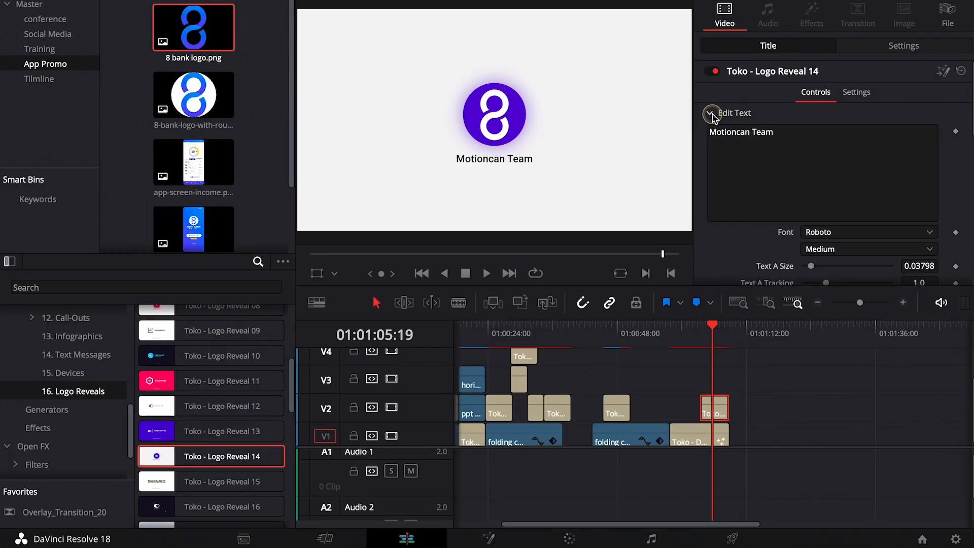
triple_click(788, 133)
type("El")
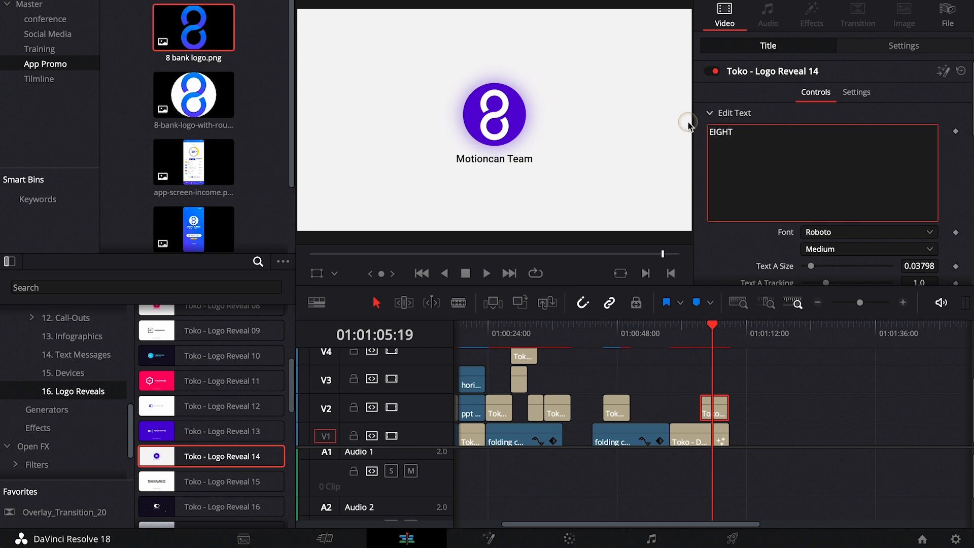
type("GHT BANK")
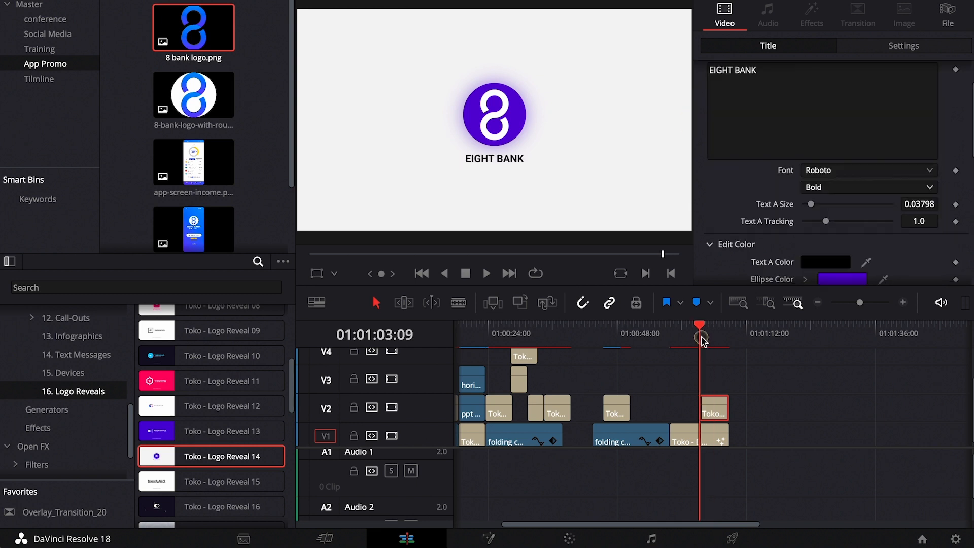
left_click(701, 338)
mouse_move(701, 338)
left_mouse_down()
mouse_move(684, 335)
mouse_move(702, 337)
left_mouse_up()
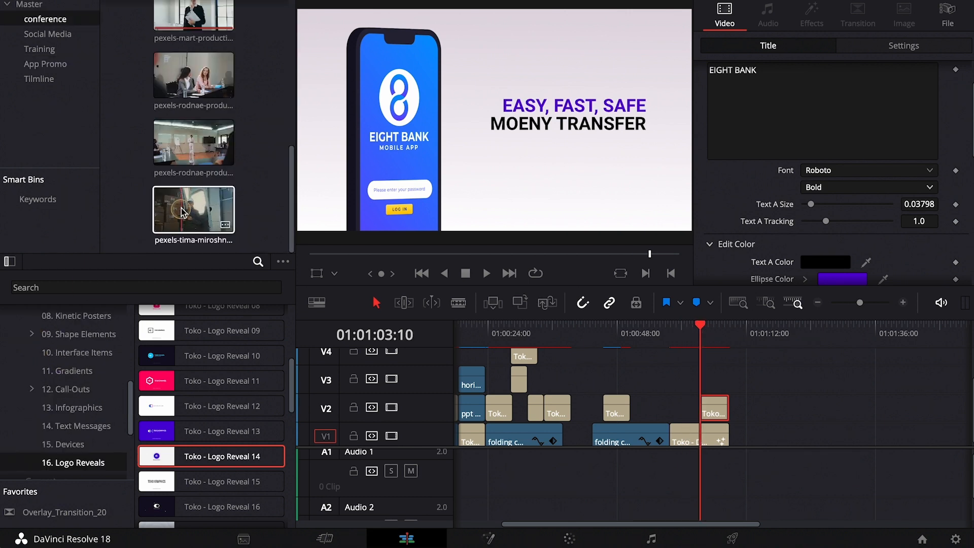
Place the pexels-tima clip from the conference bin on V1 after Toko - Device 03 and Toko - Call-Out 09 above it on V2
left_click_drag(182, 212, 758, 439)
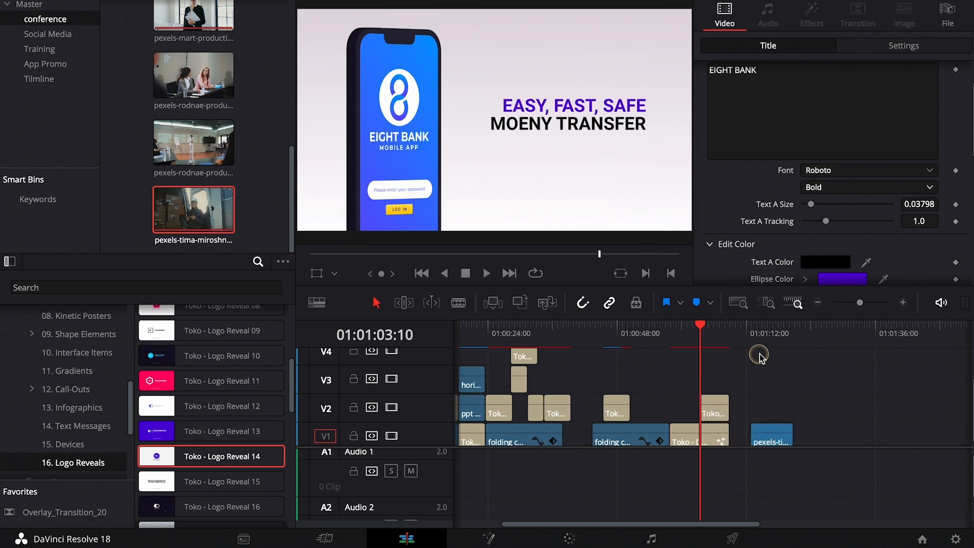
left_click(772, 336)
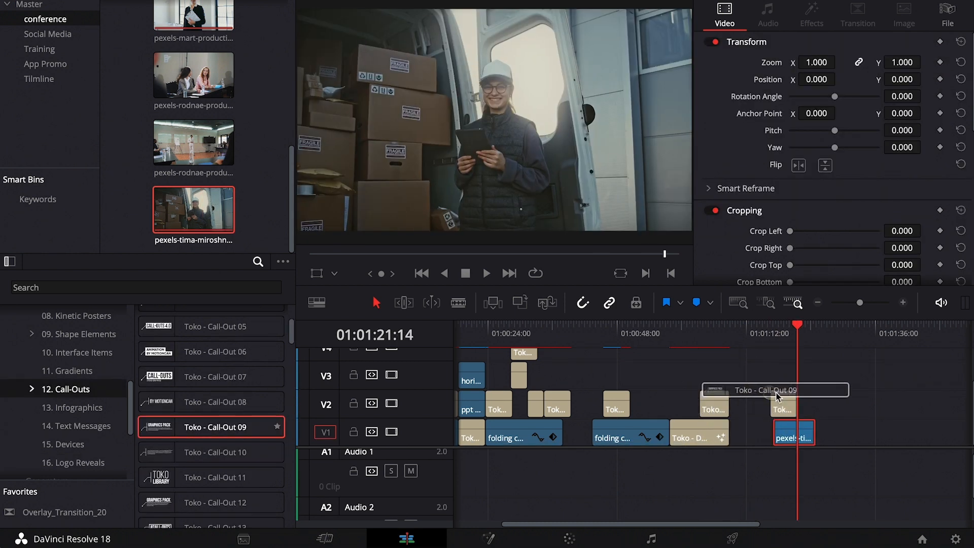
left_click_drag(775, 391, 803, 404)
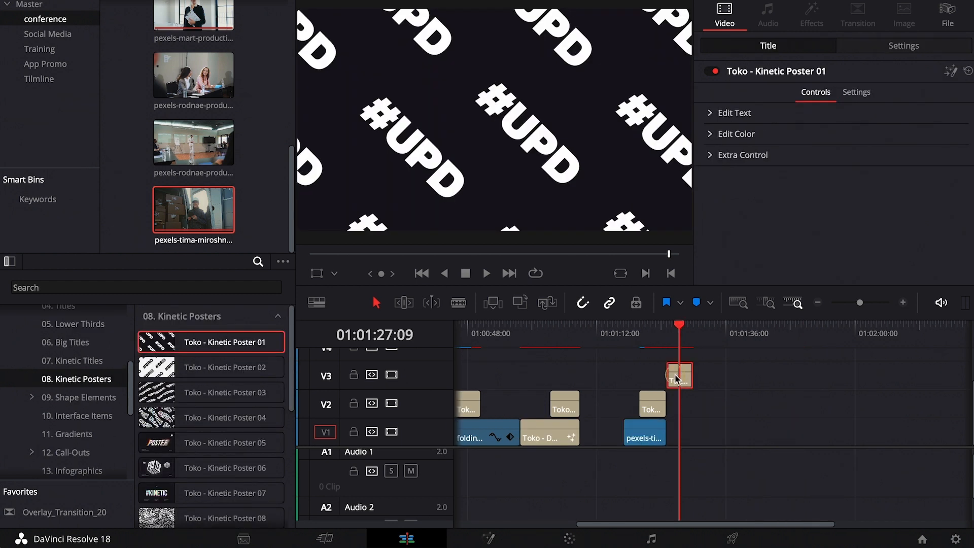
Replace "UPD" in the Toko - Kinetic Poster 01 text with "BANDI"
left_click(711, 116)
left_click(710, 133)
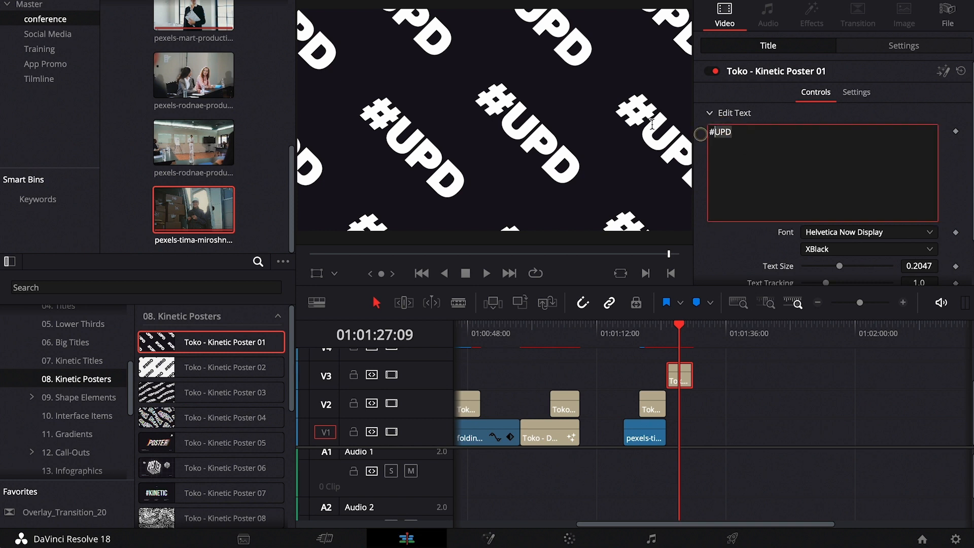
type("BANDI")
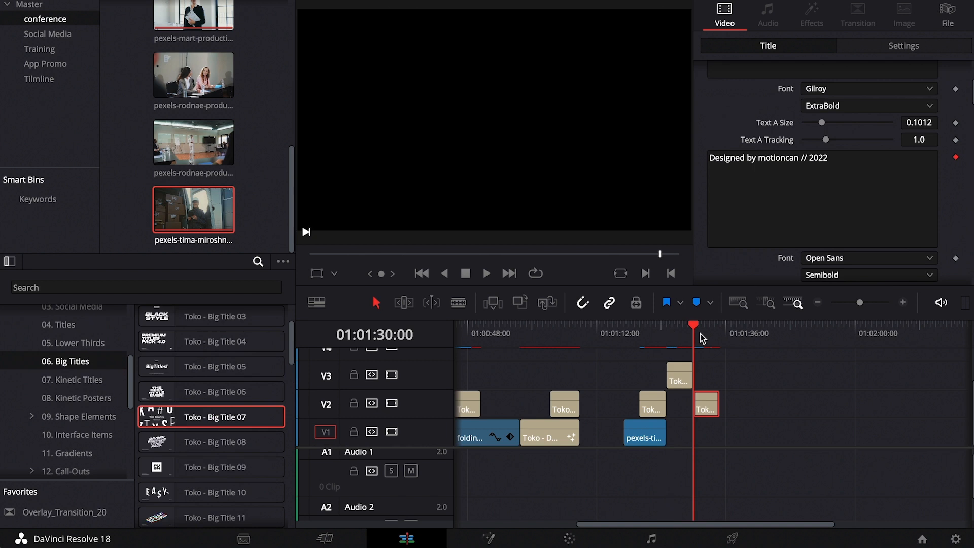
Play the Toko - Big Title 07 clip on V2 and replay it from its start to check the animation
key("space")
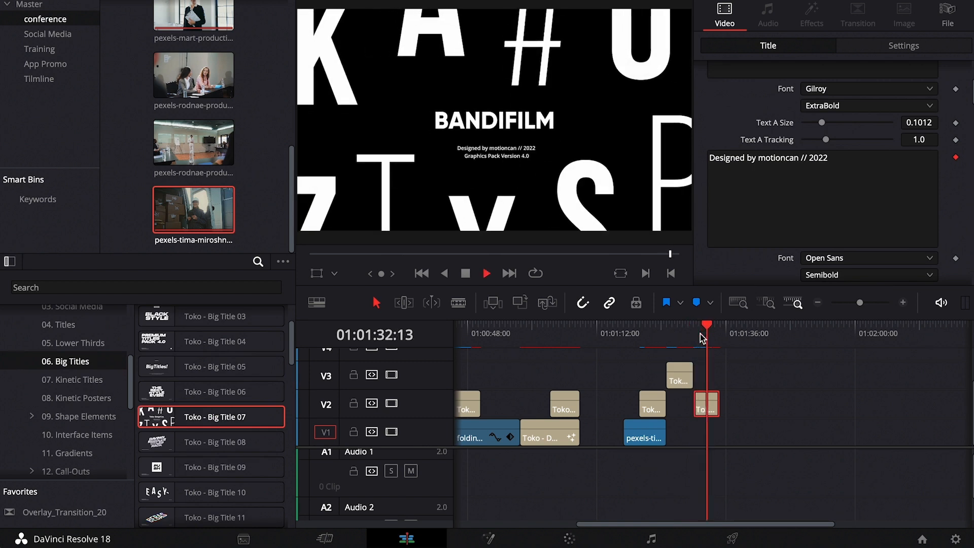
key("space")
key("Up")
key("space")
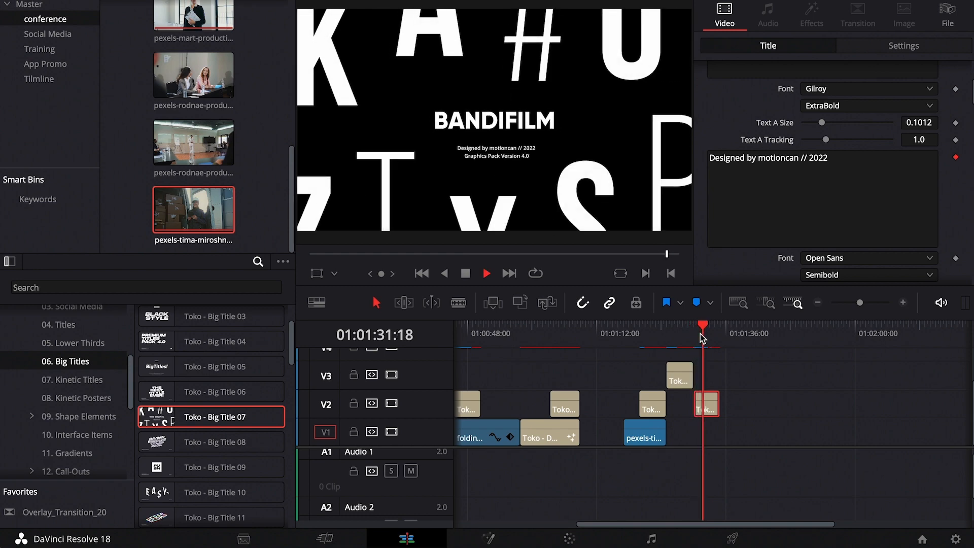